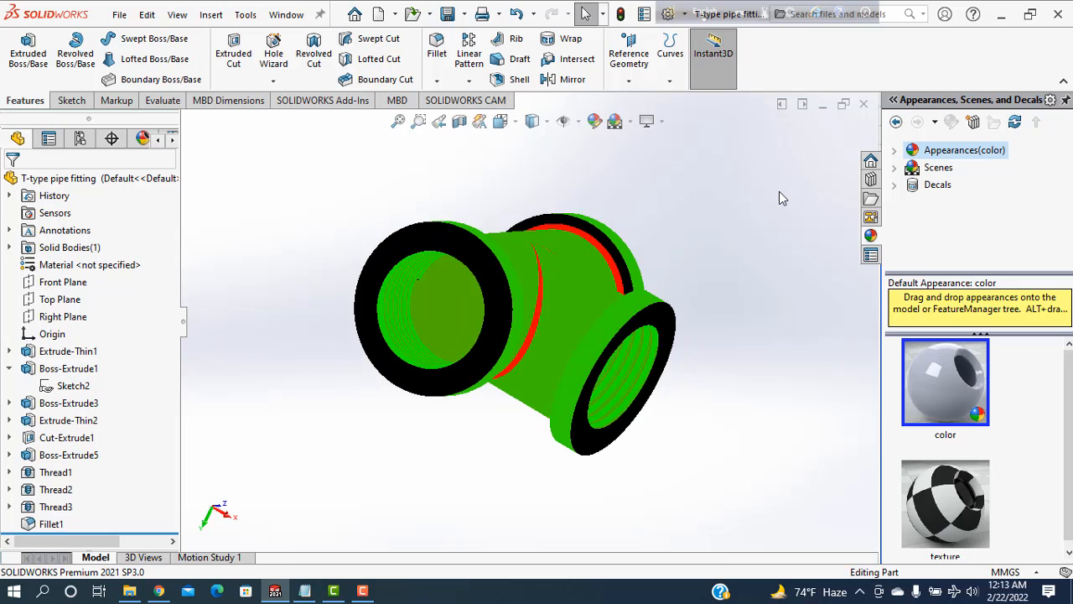
Step: Examine the finished T-type pipe fitting with its curvature display from all sides
key("Down")
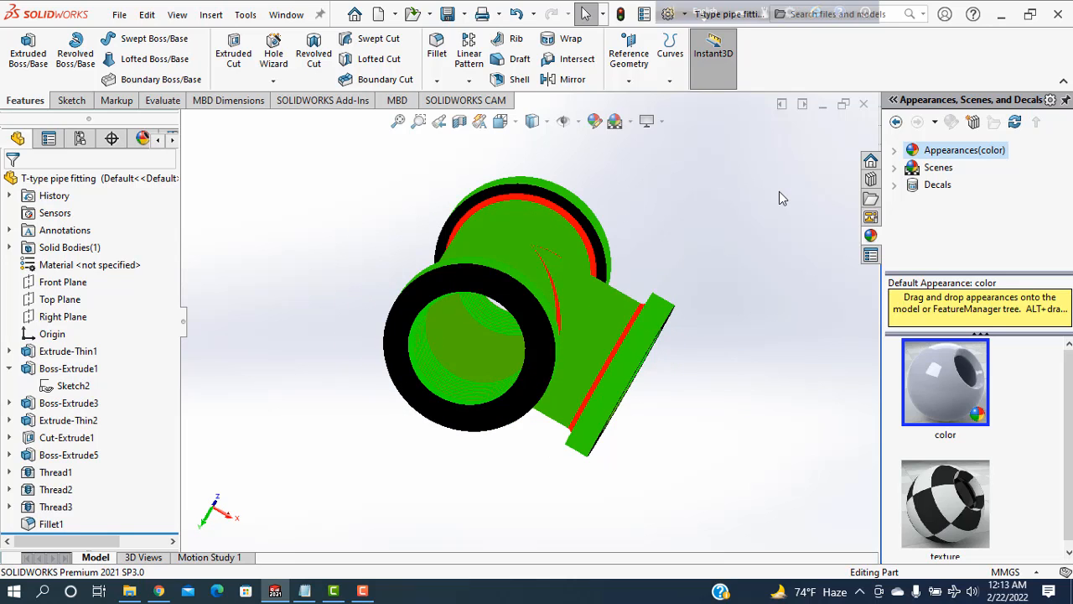
key("Left")
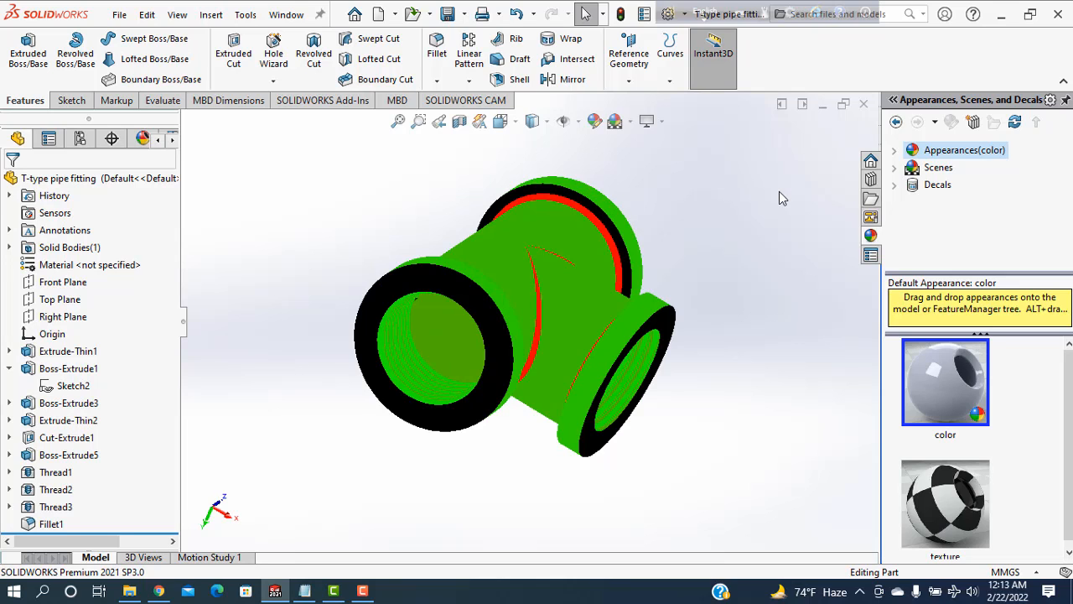
key("Up")
key("Up")
key("Down")
key("Down")
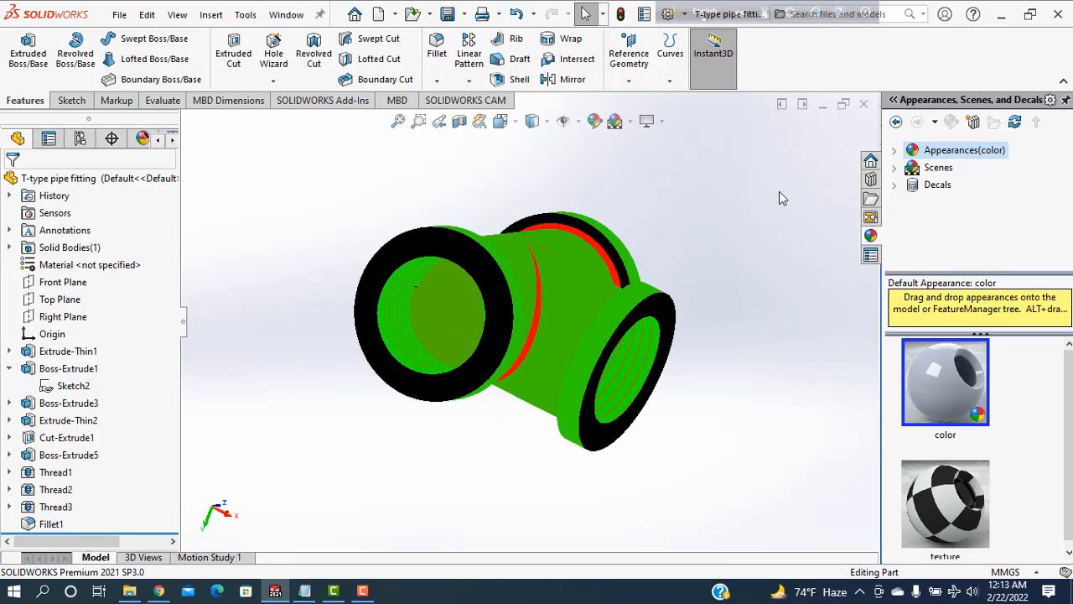
key("Right")
key("Right")
key("Right")
key("Right")
key("Right")
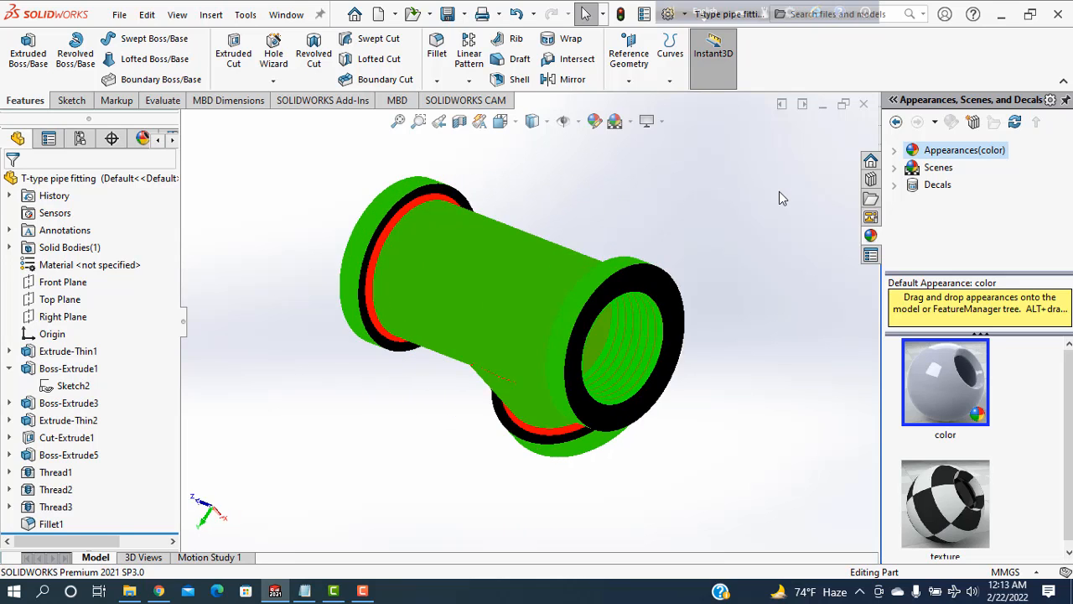
key("Right")
key("Right")
key("Right")
key("Right")
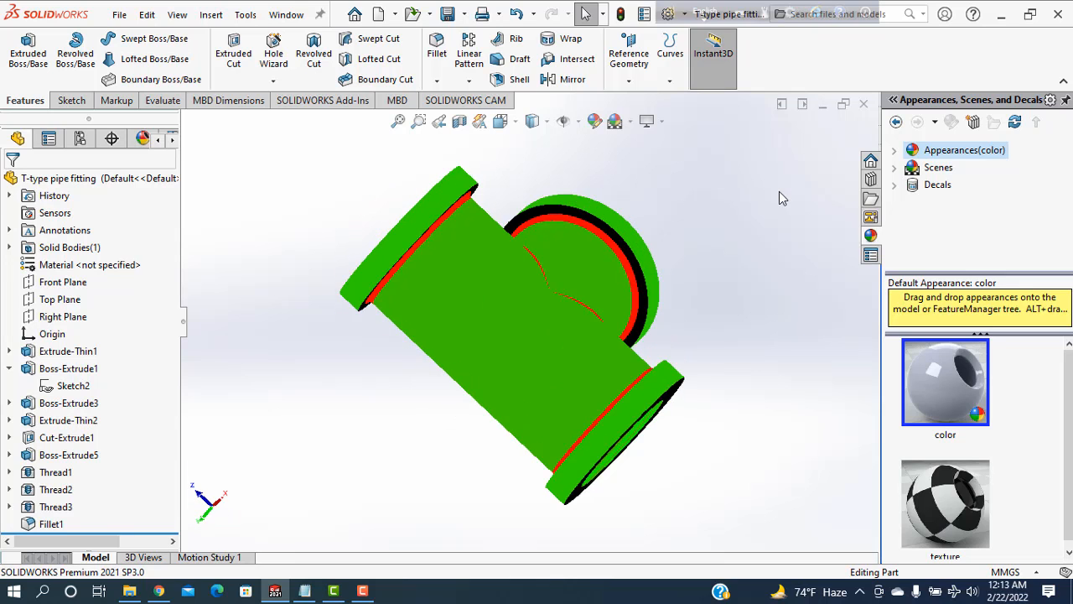
key("Down")
key("Down")
key("Down")
key("Down")
key("Down")
key("Down")
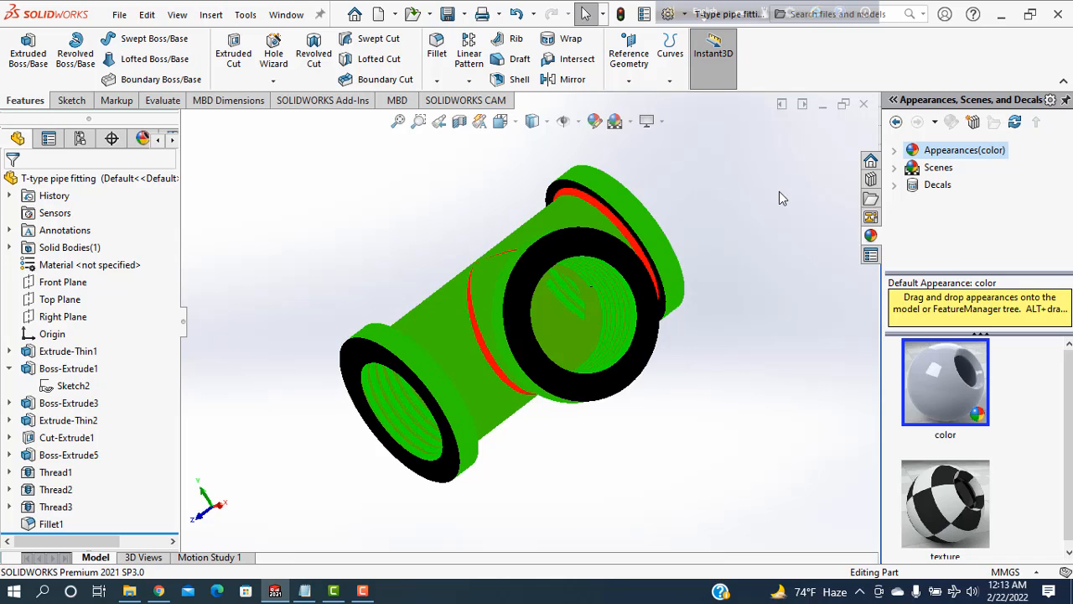
key("Up")
key("Up")
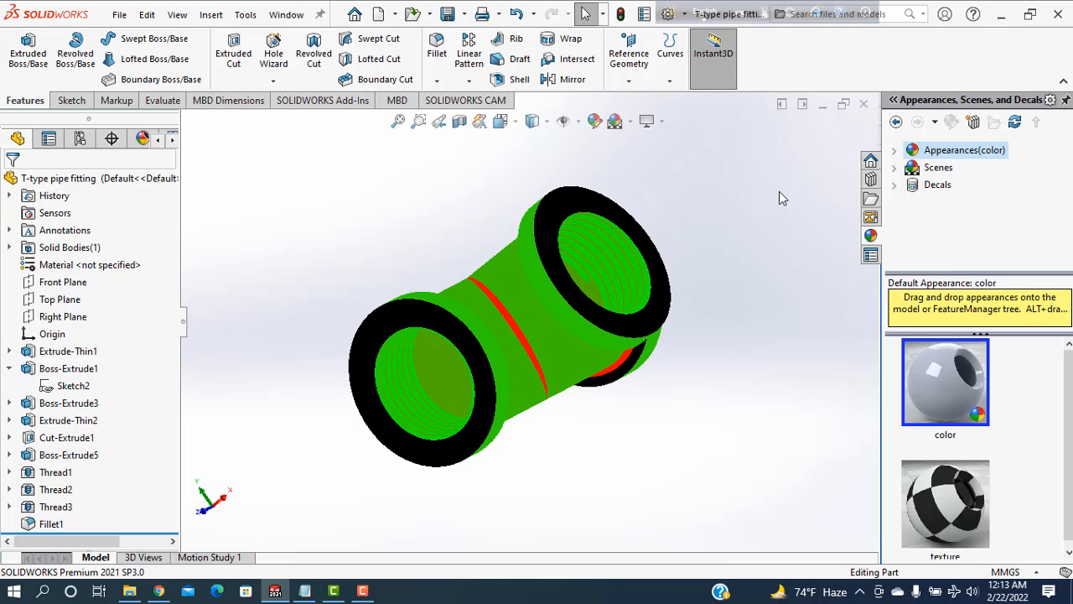
Step: Turn off the curvature display on the T-type pipe fitting
left_click(161, 100)
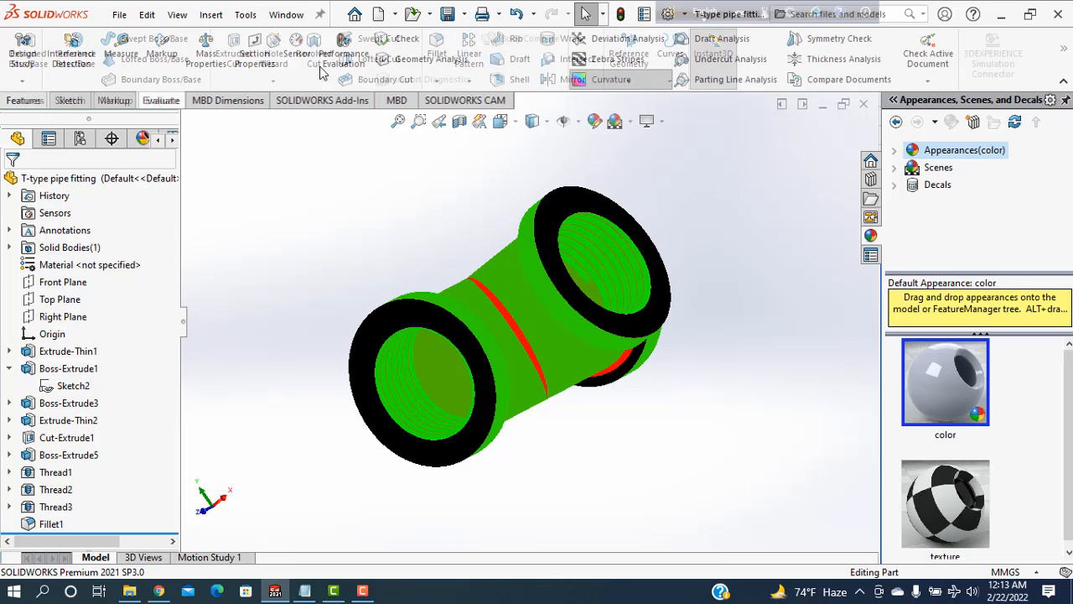
left_click(610, 79)
mouse_move(754, 297)
middle_mouse_down()
mouse_move(561, 546)
mouse_move(646, 451)
mouse_move(683, 431)
mouse_move(743, 440)
middle_mouse_up()
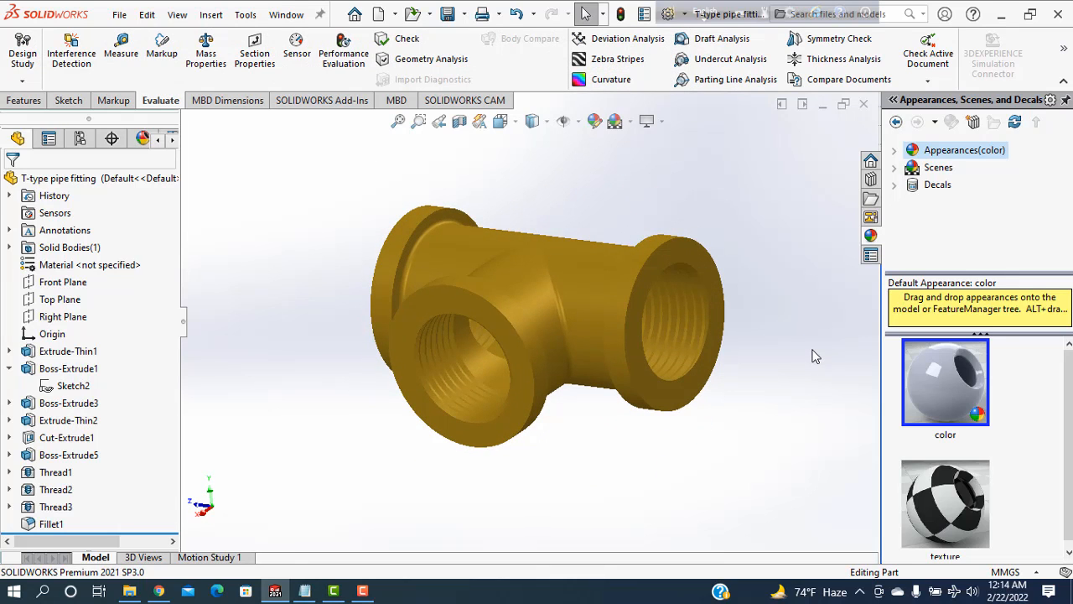
Step: Examine the fitting's threaded openings, end collars and branch junction from several angles
key("Up")
key("Up")
key("Left")
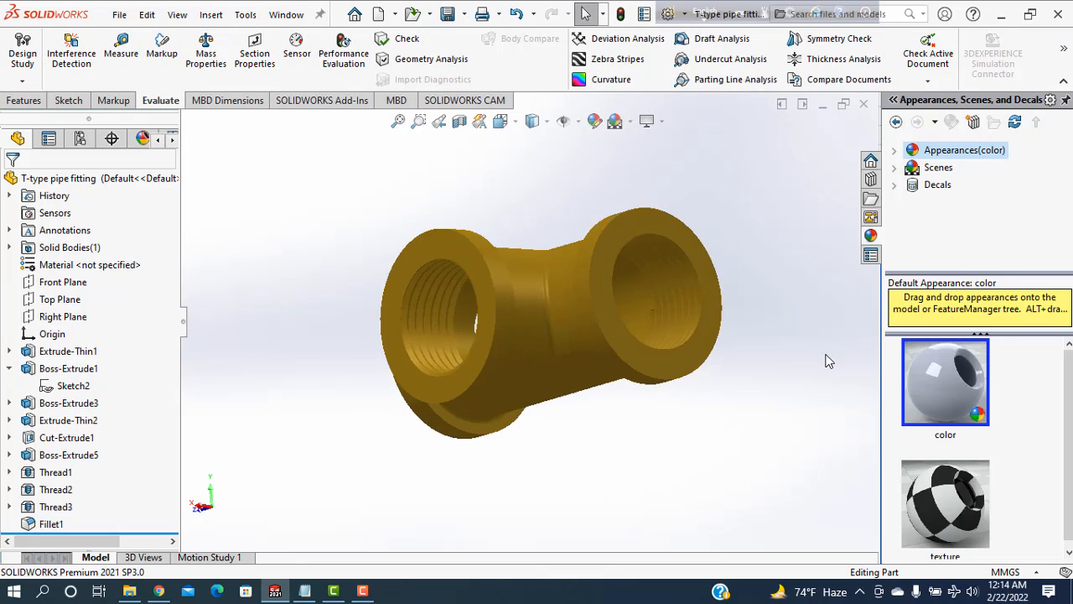
key("Right")
key("Up")
key("Down")
key("Right")
key("Right")
key("Down")
key("Down")
key("Right")
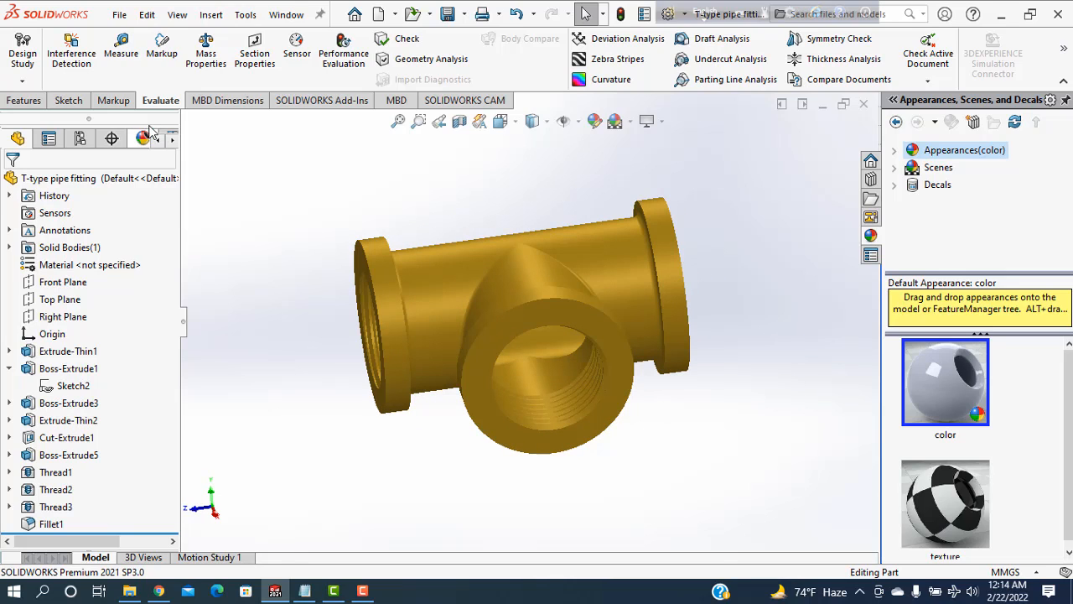
Step: Create a new part document and set its units to MMGS (millimeter, gram, second)
left_click(24, 100)
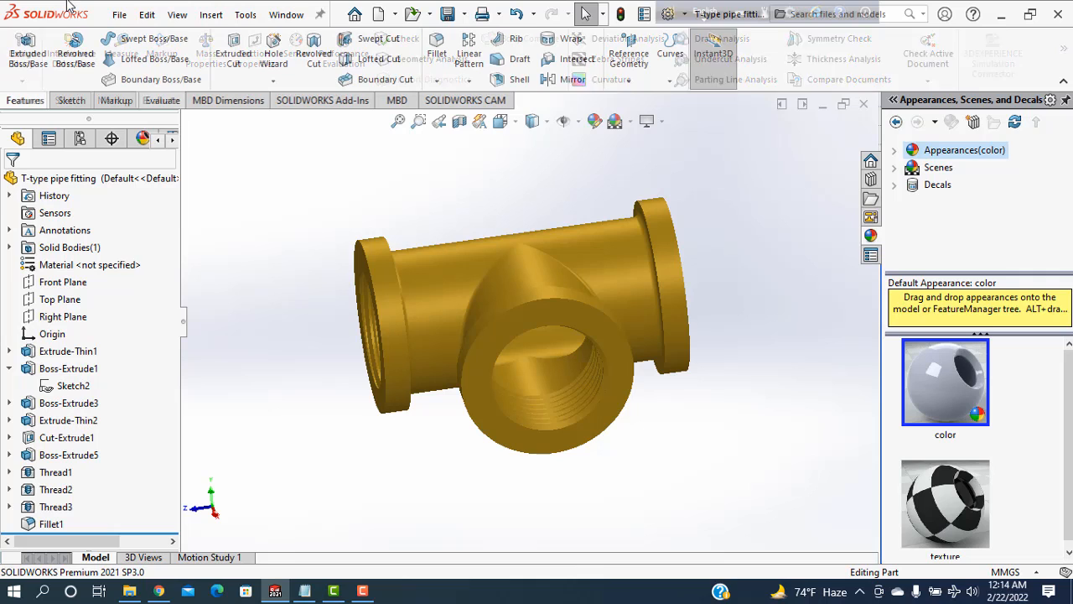
left_click(116, 14)
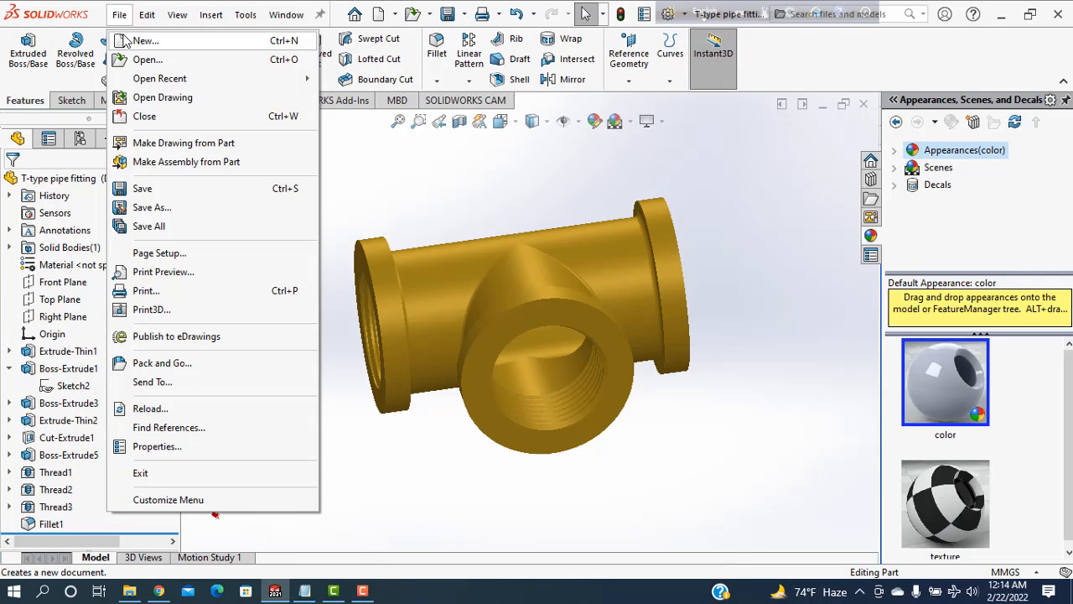
left_click(121, 40)
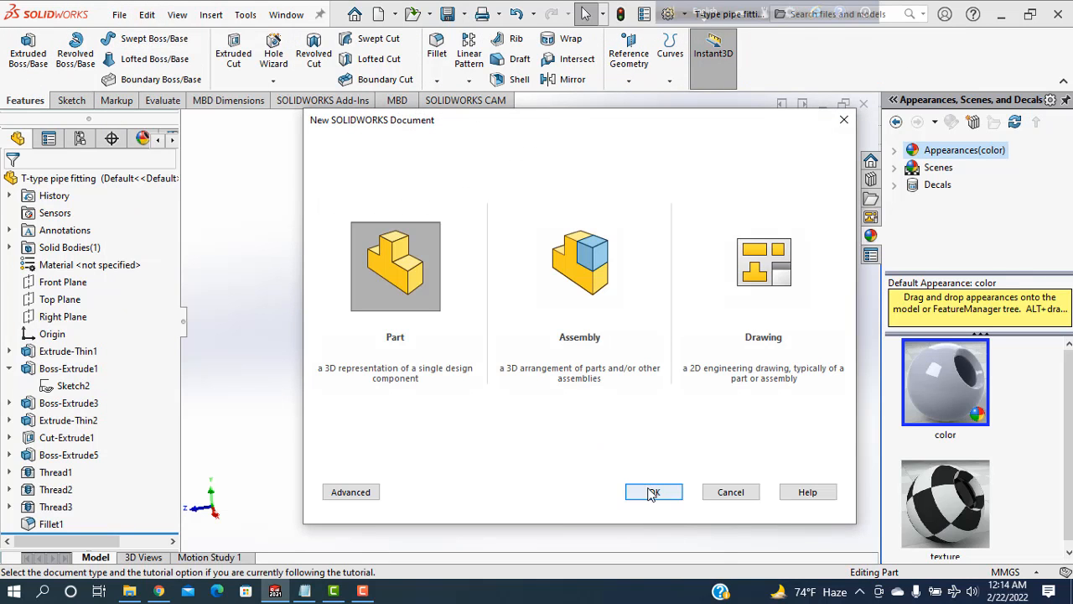
left_click(654, 492)
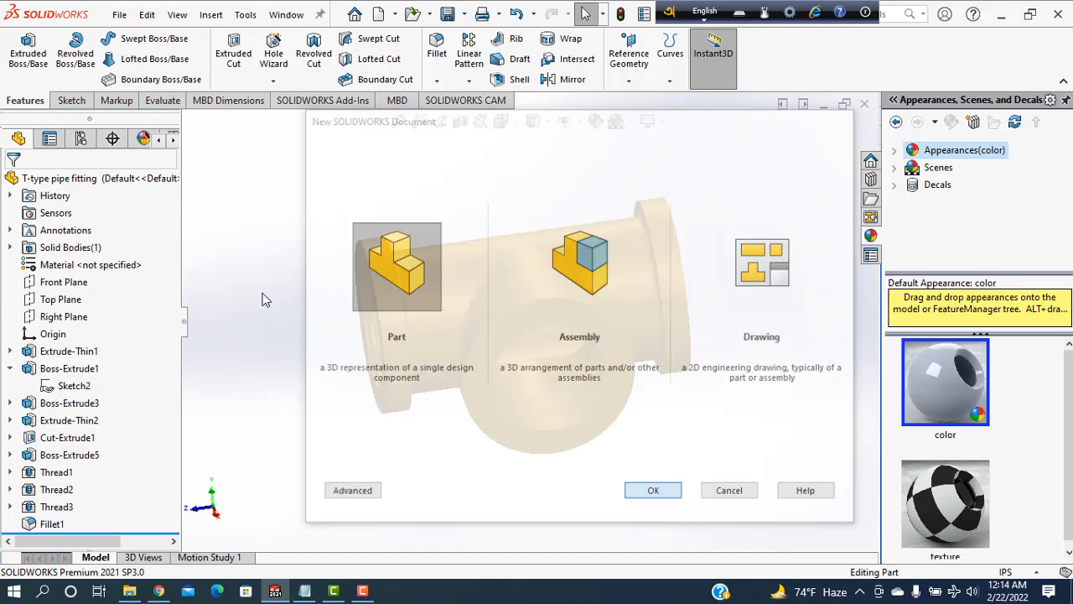
left_click(1035, 573)
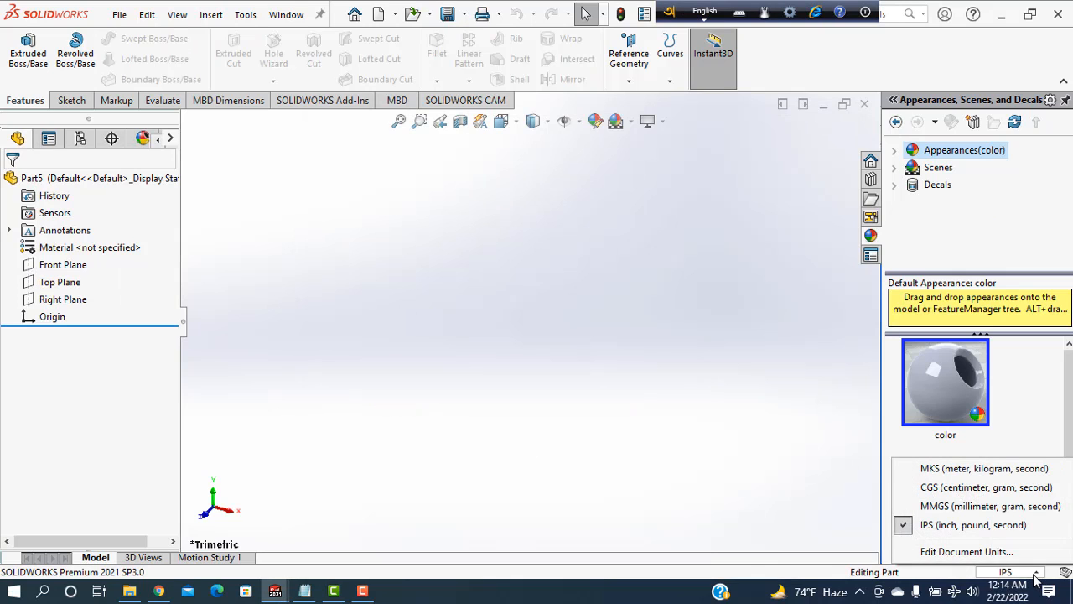
left_click(932, 506)
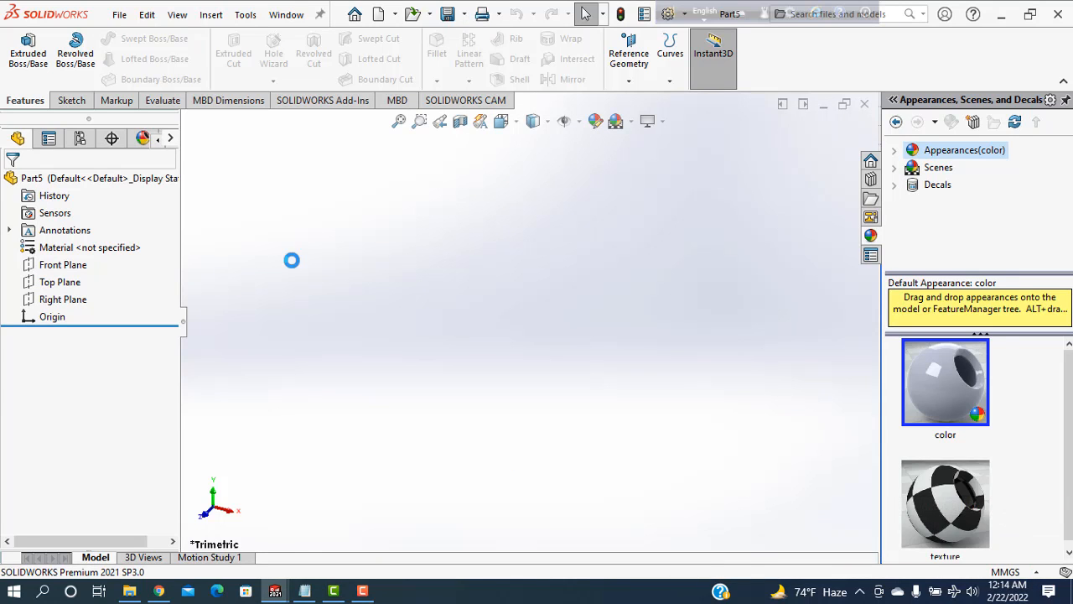
Step: Sketch a circle about 95 mm in diameter on the Front Plane, centred on the origin
left_click(57, 266)
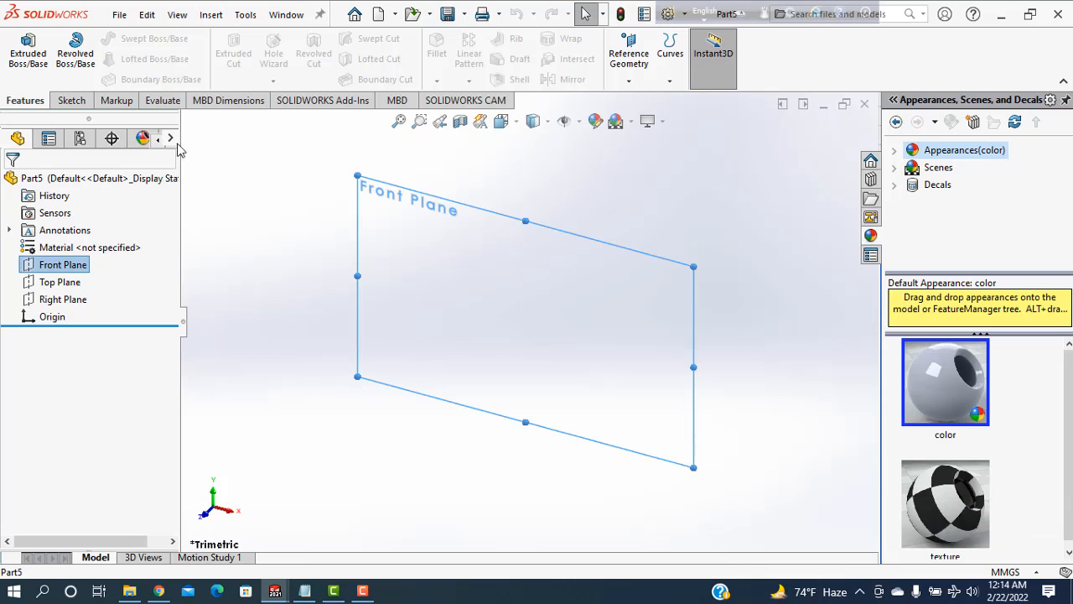
left_click(70, 101)
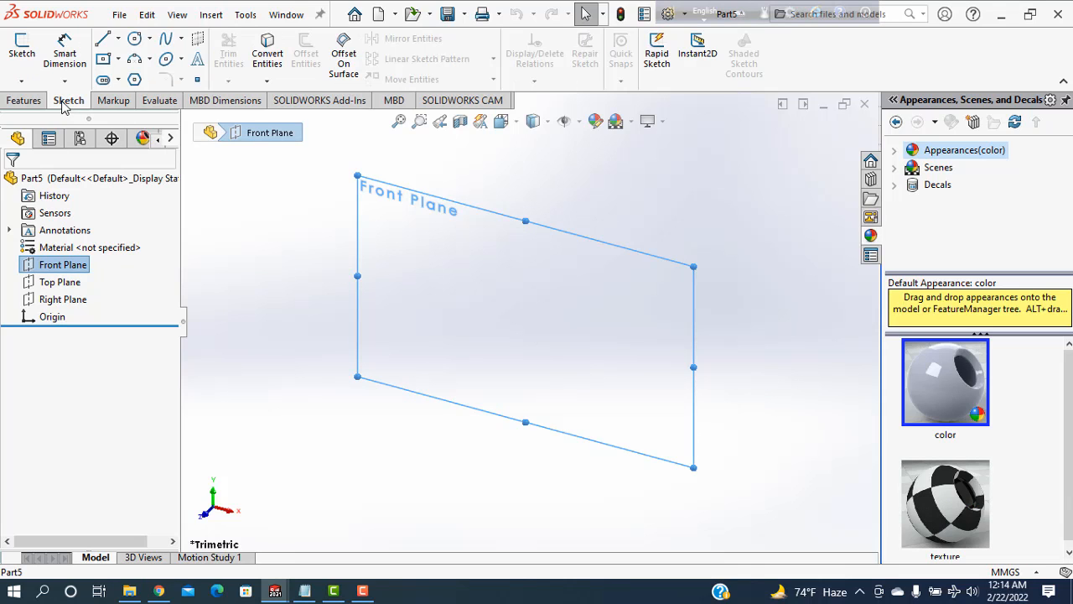
left_click(134, 39)
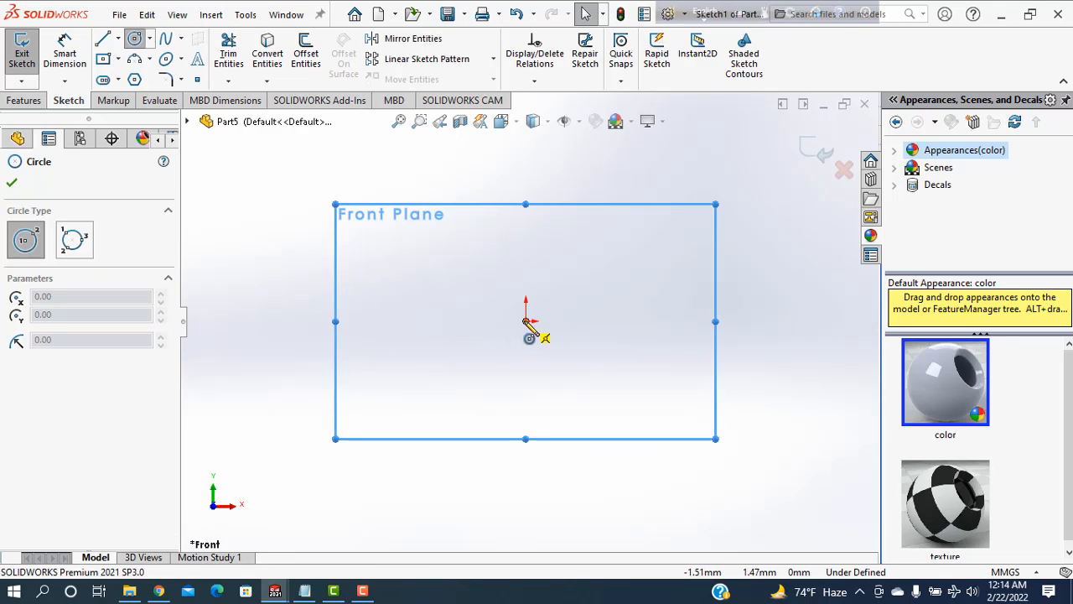
left_click(526, 321)
left_click(590, 404)
Step: Dimension the circle's diameter and set it to 30 mm
left_click(63, 67)
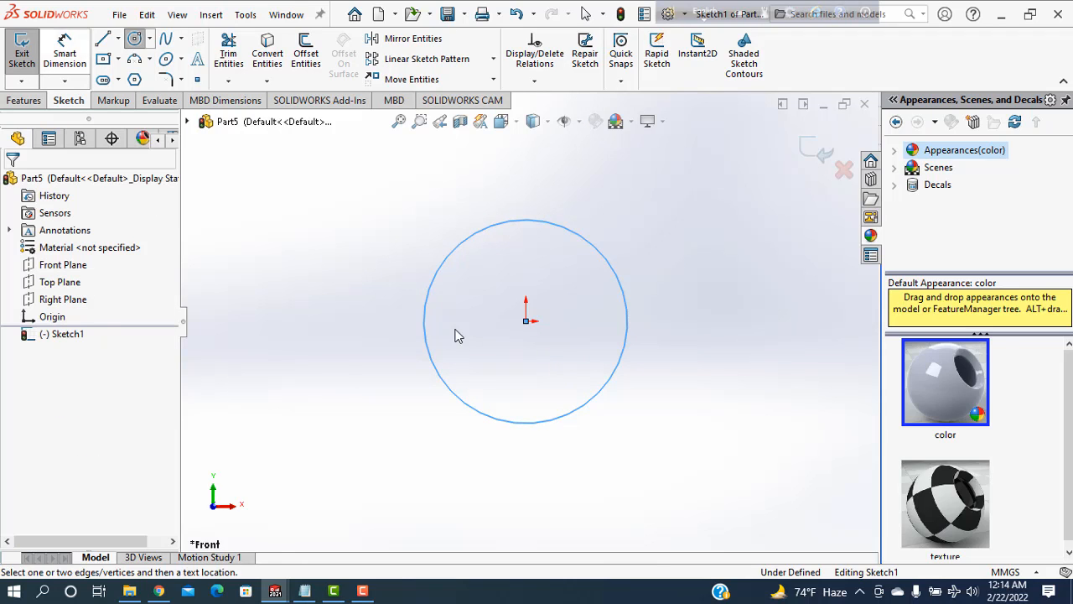
left_click(426, 332)
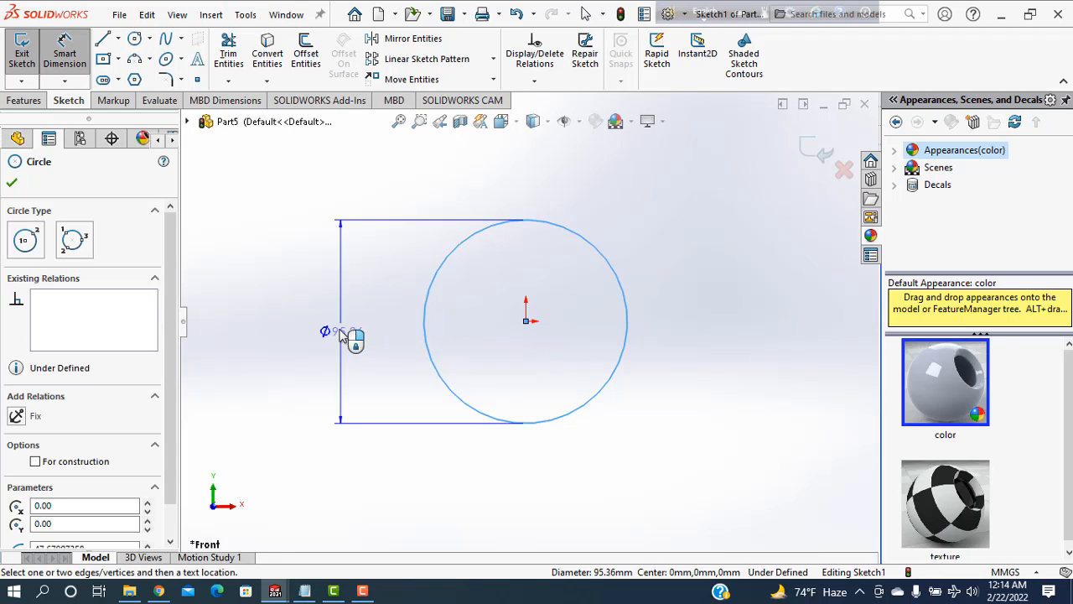
left_click(343, 334)
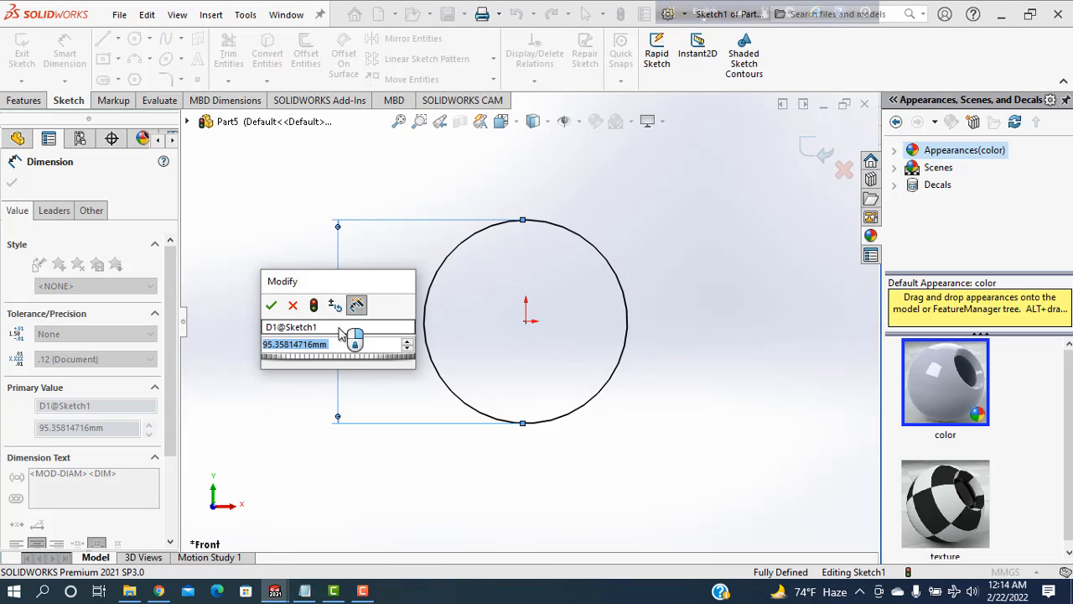
type("30")
key("Return")
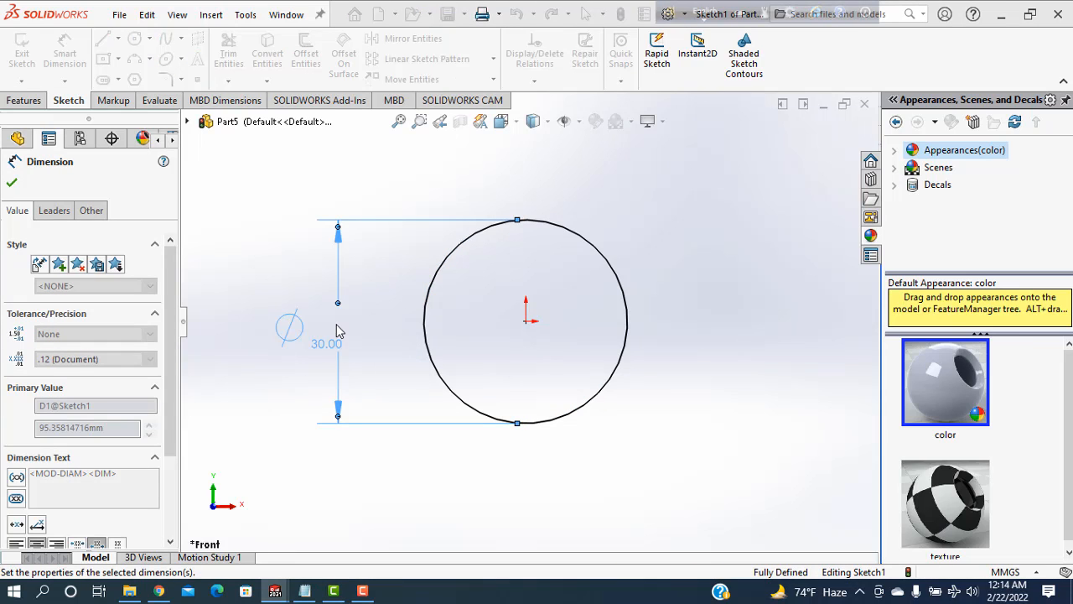
left_click(11, 183)
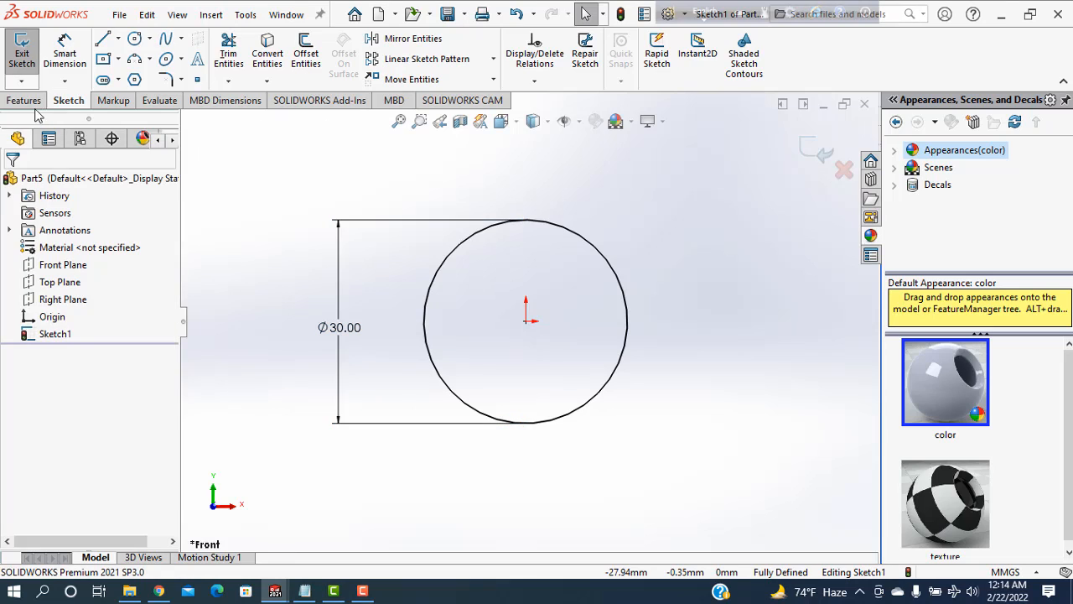
Step: Set up a boss extrusion of the circle with a Mid Plane end condition and a depth of 60 mm
left_click(26, 101)
left_click(33, 57)
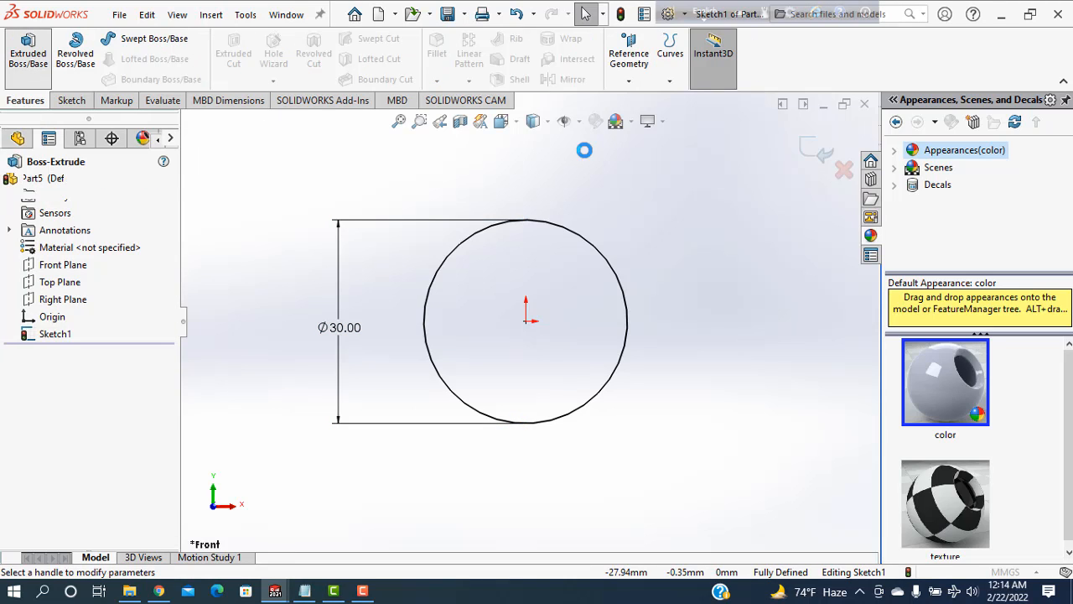
left_click(130, 281)
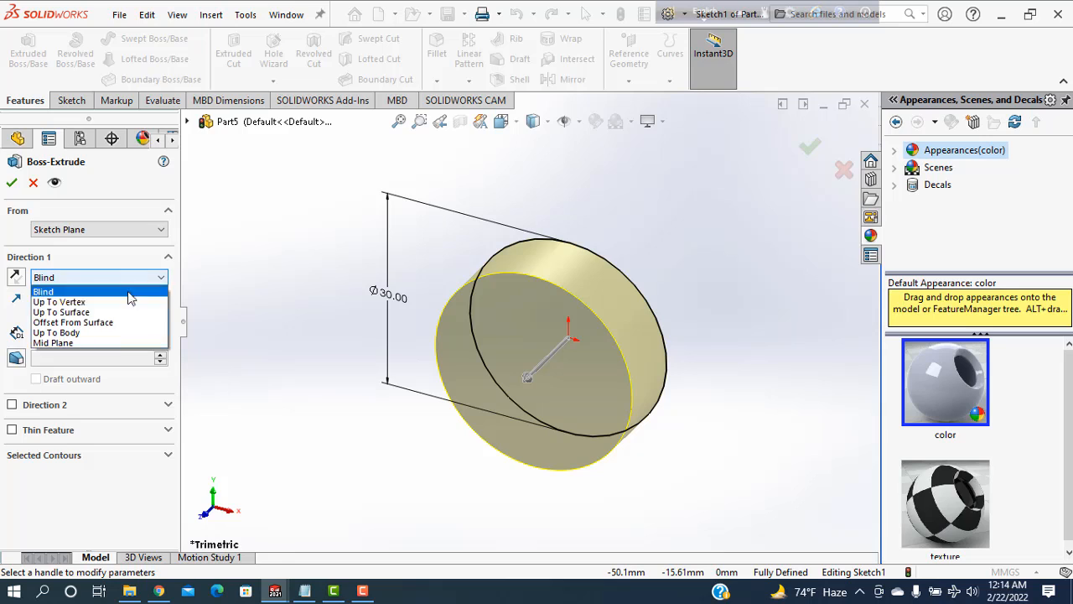
left_click(85, 341)
double_click(89, 332)
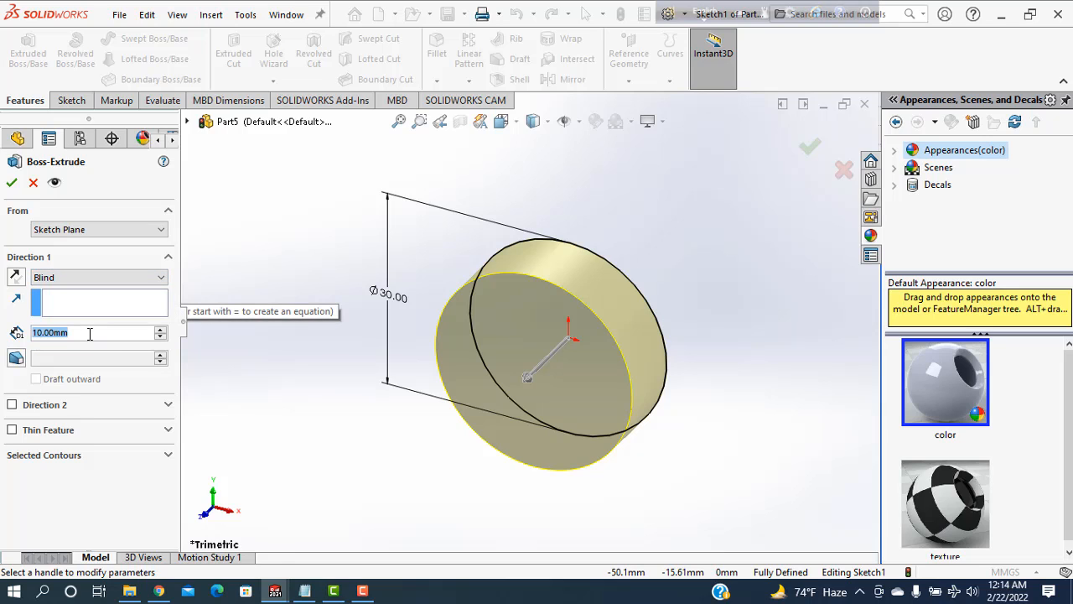
type("60")
key("Return")
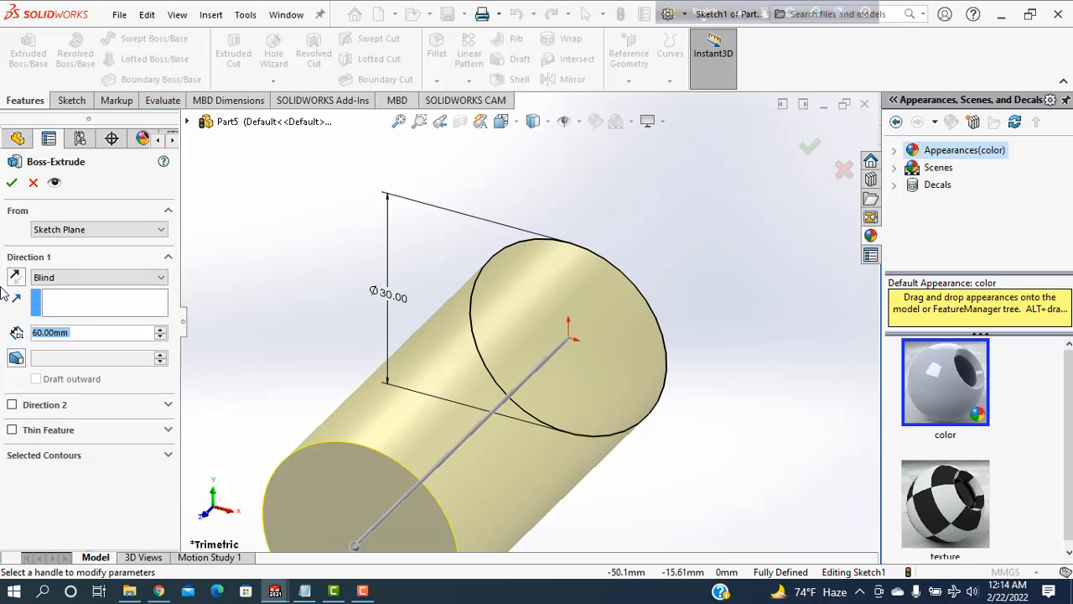
left_click(92, 277)
left_click(84, 343)
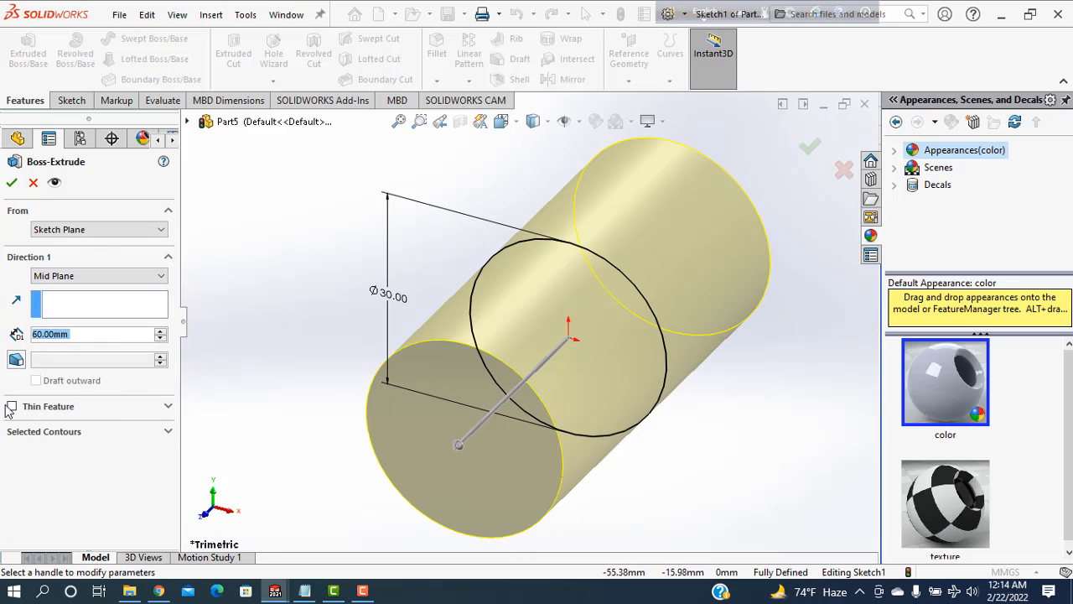
Step: Make the extrusion a one-direction thin feature with a 3 mm wall reversed to the inside, and complete it
left_click(12, 408)
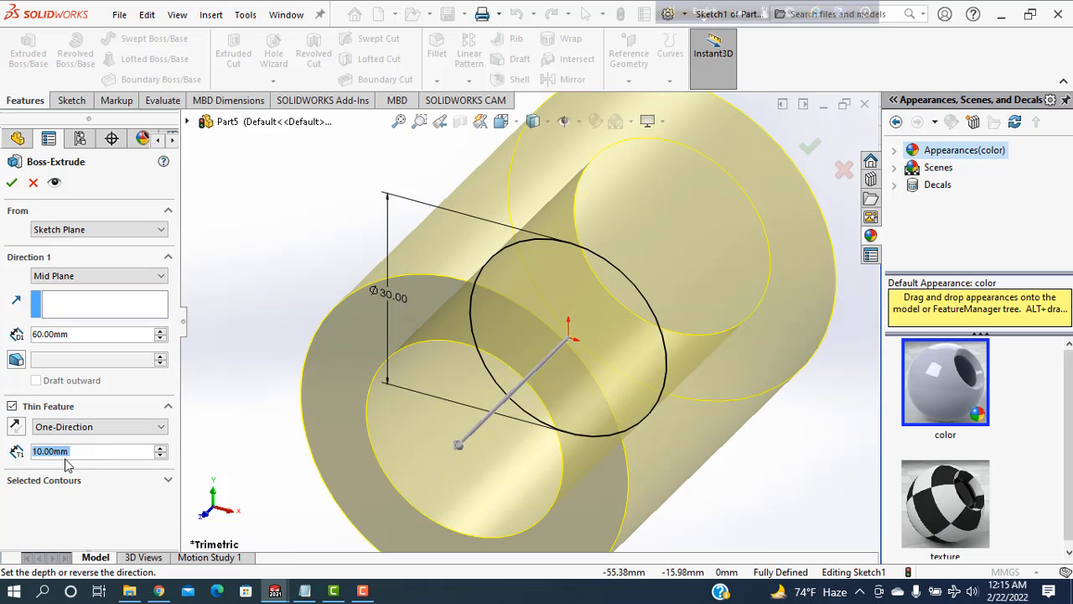
type("3")
key("Return")
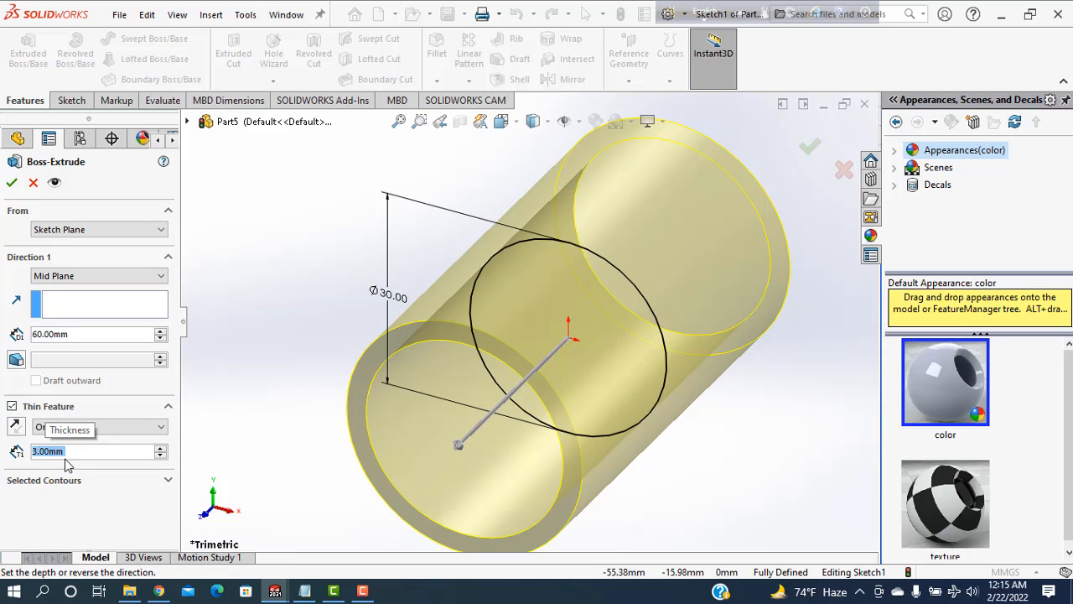
left_click(17, 427)
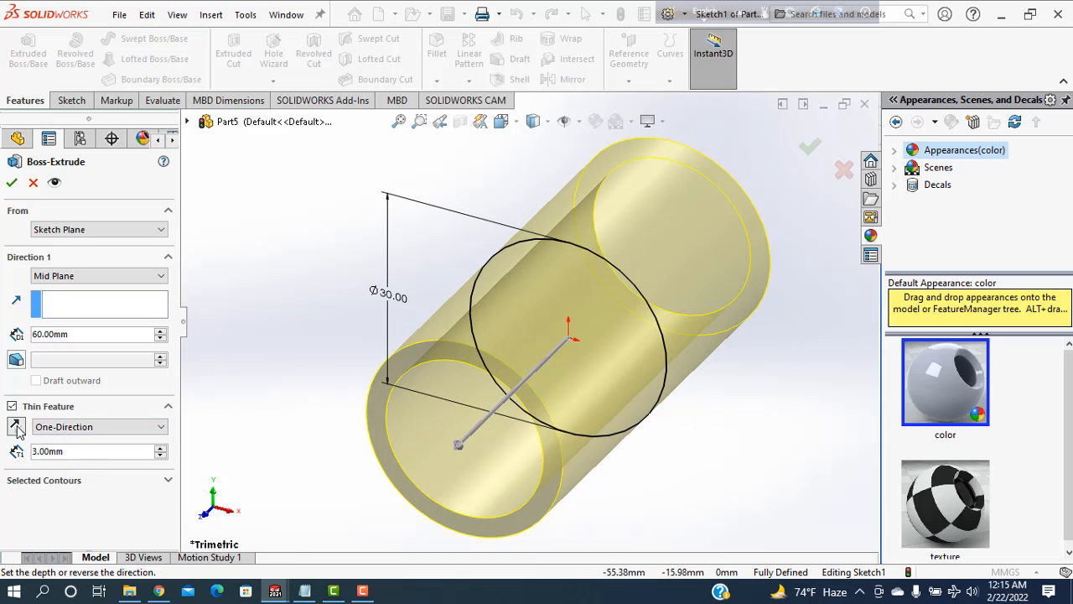
left_click(13, 182)
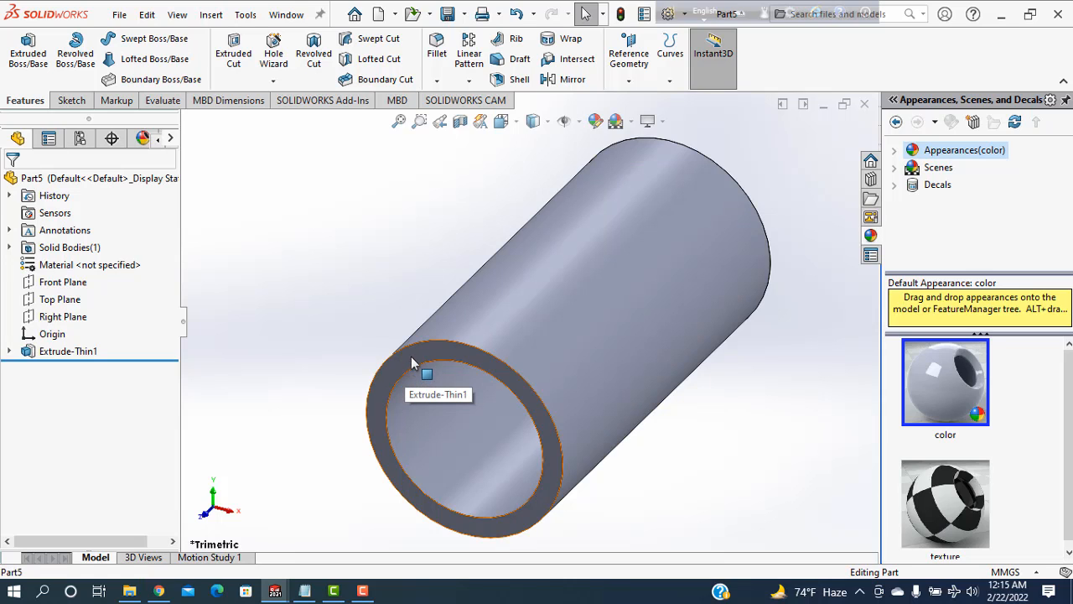
Step: Start a sketch on the tube's front end face and convert the face's outer circular edge into the sketch
left_click(413, 364)
left_click(482, 314)
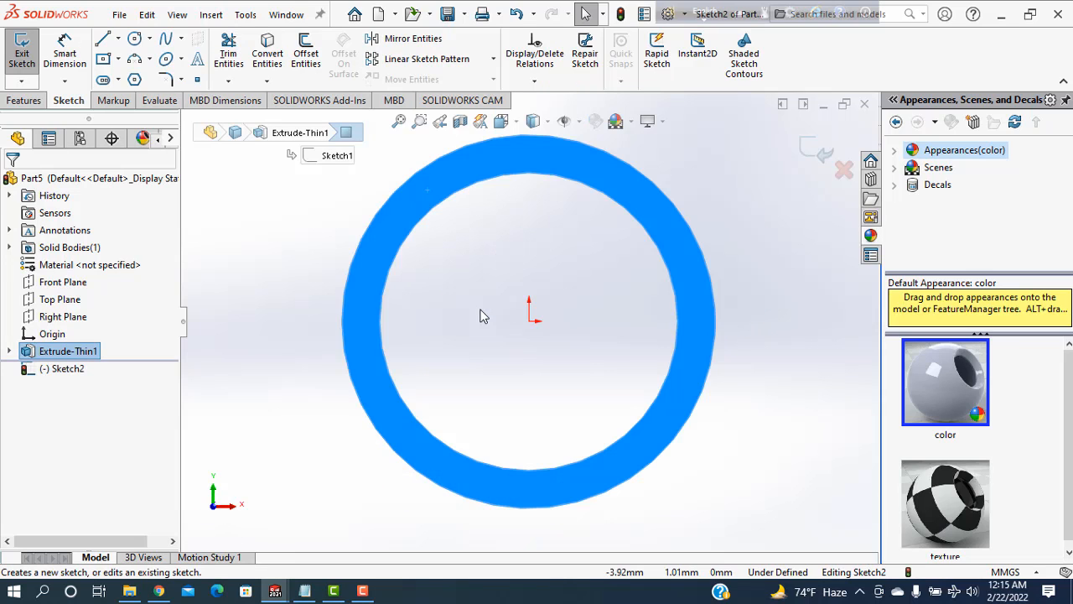
left_click(364, 240)
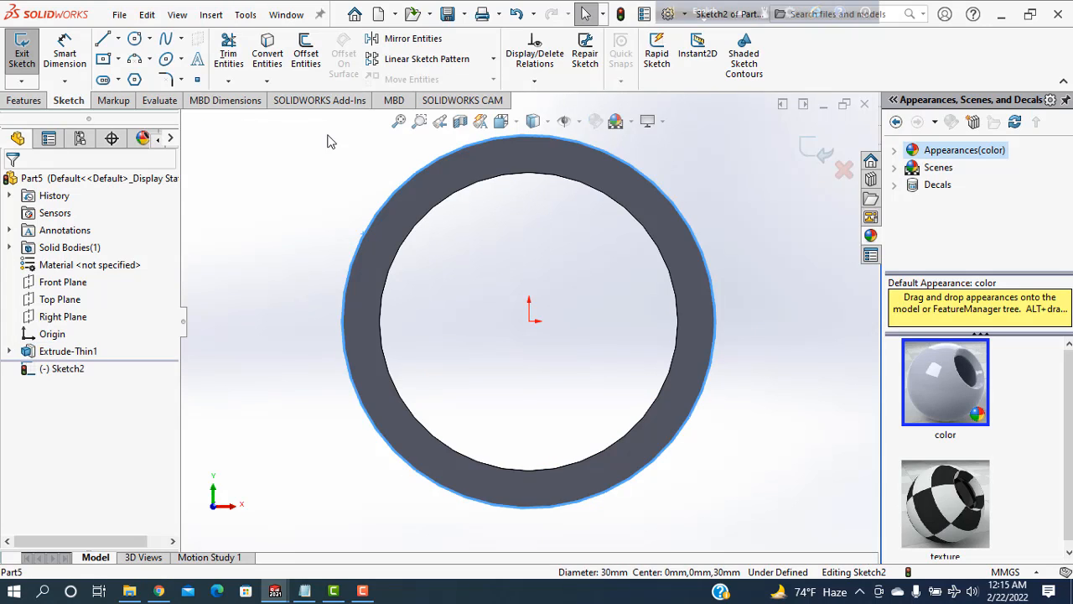
left_click(267, 53)
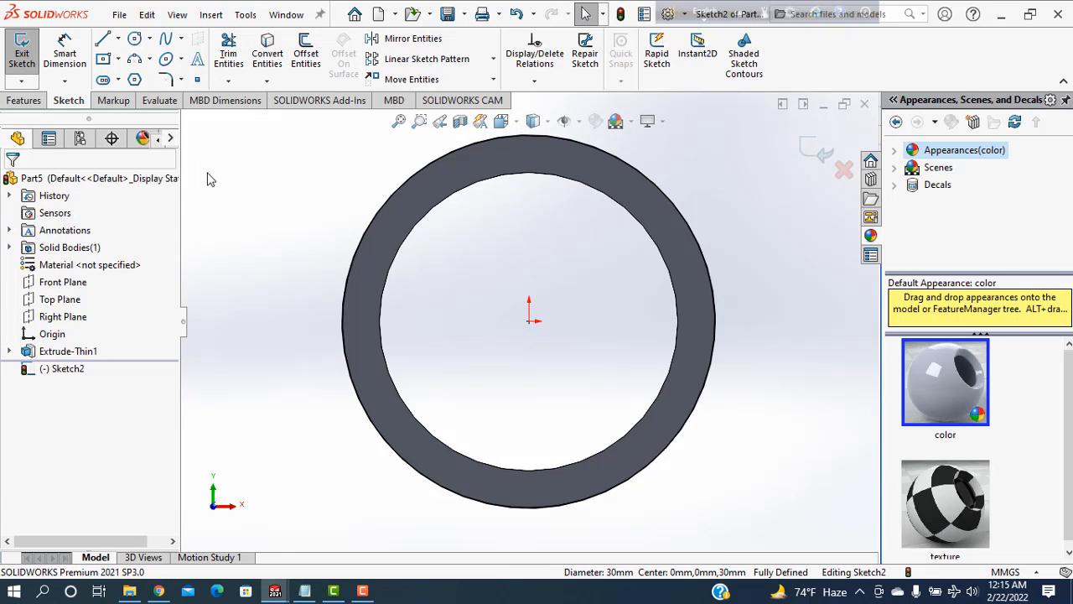
Step: Sketch a circle about 34.7 mm in diameter around the tube's end face, centred on the origin
left_click(134, 39)
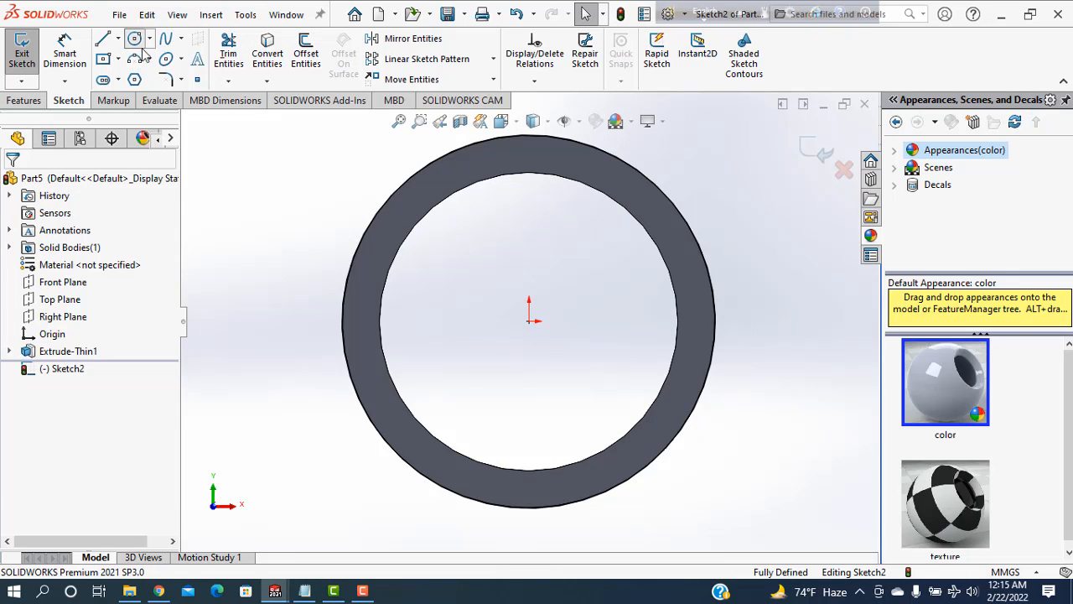
left_click(529, 320)
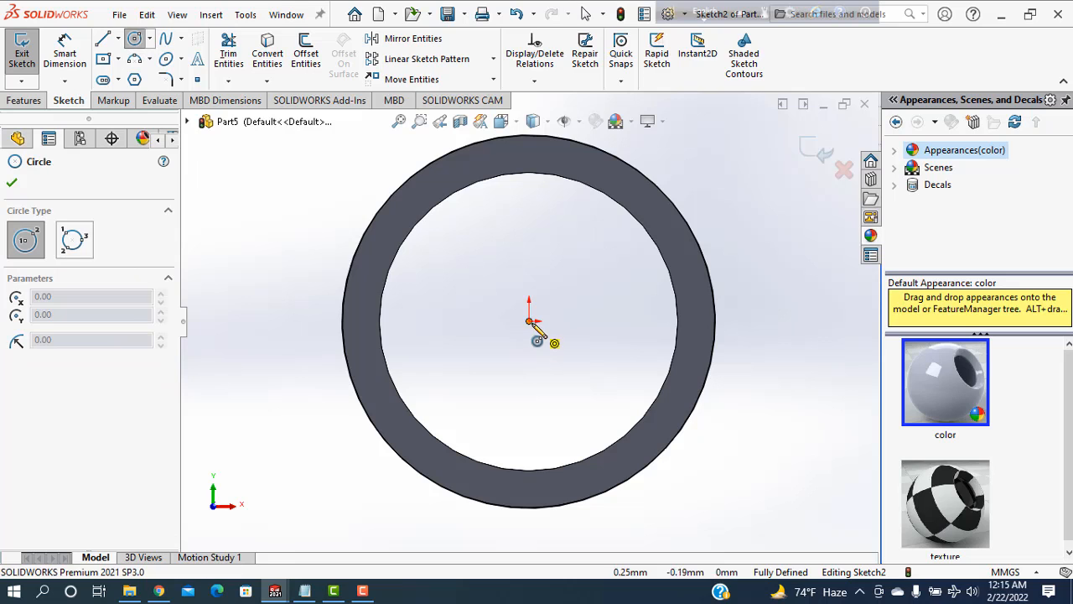
left_click(691, 448)
Step: Dimension the outer circle's diameter and set it to 35 mm
left_click(65, 46)
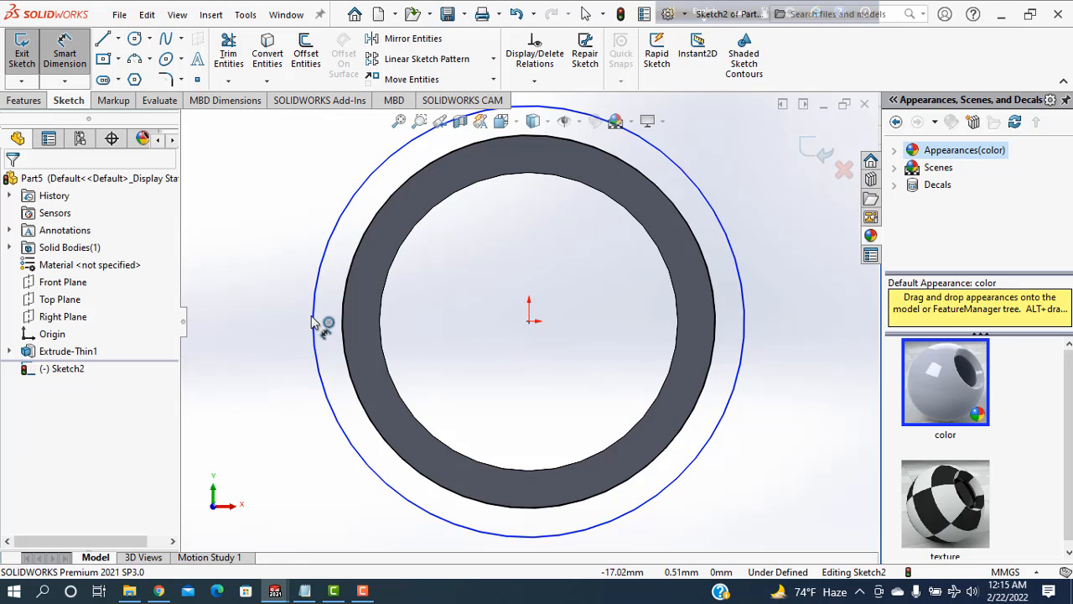
left_click(315, 325)
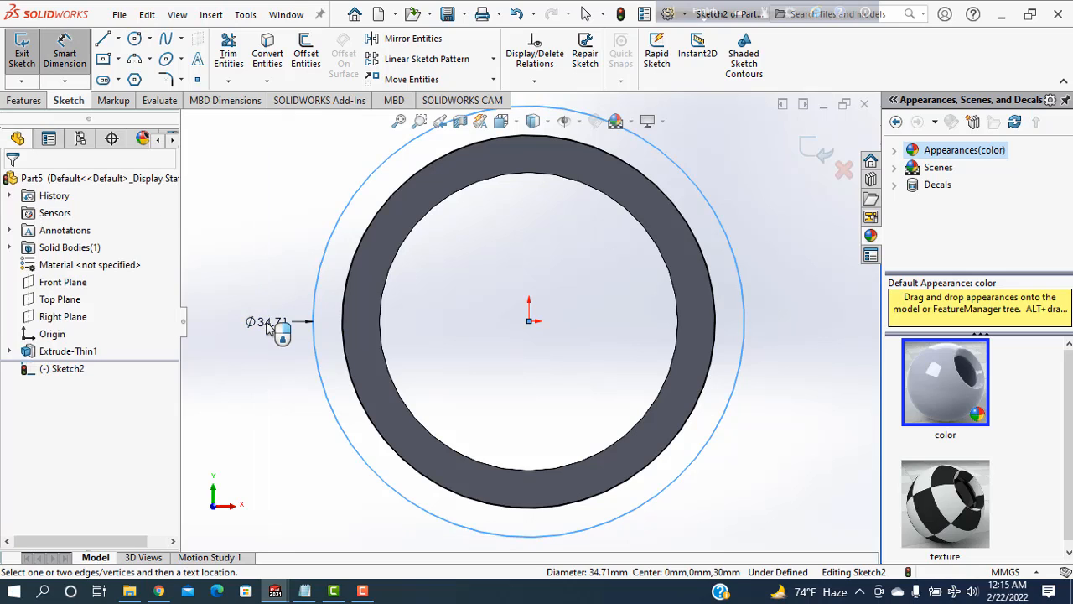
left_click(265, 321)
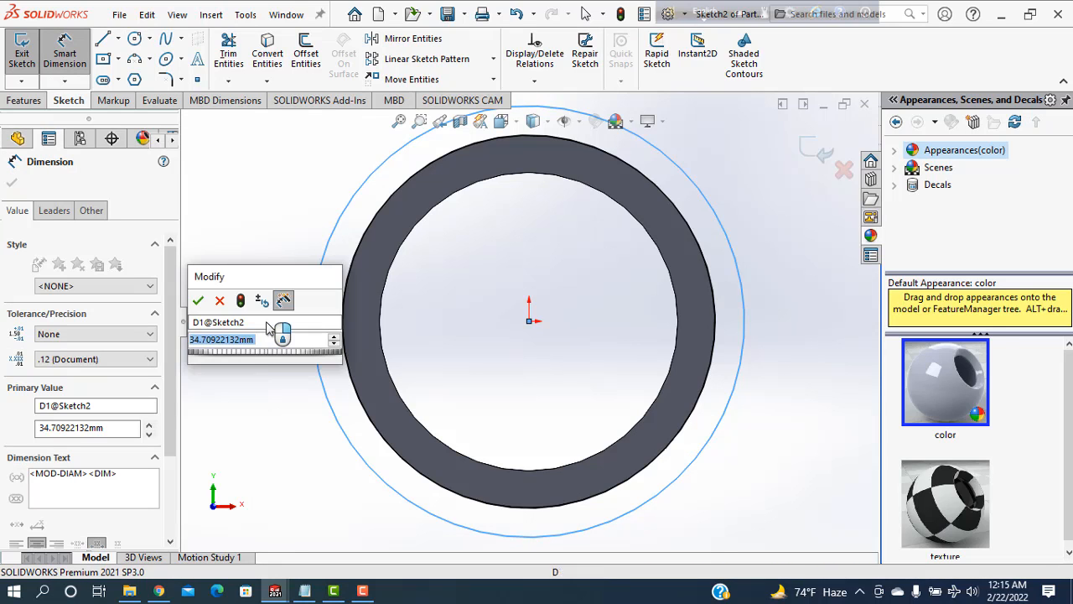
type("35")
key("Return")
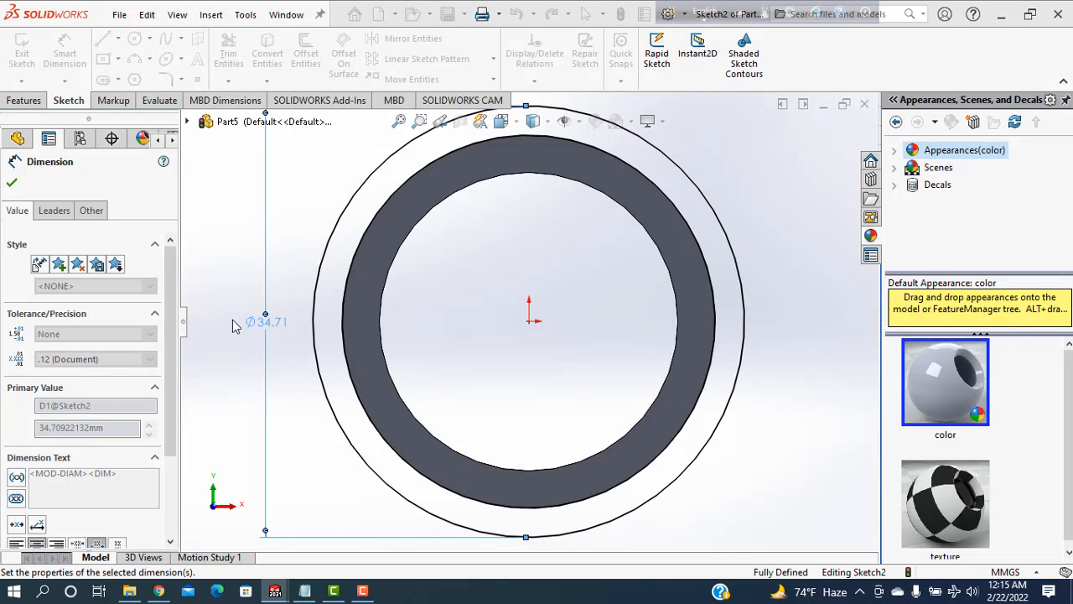
left_click(12, 182)
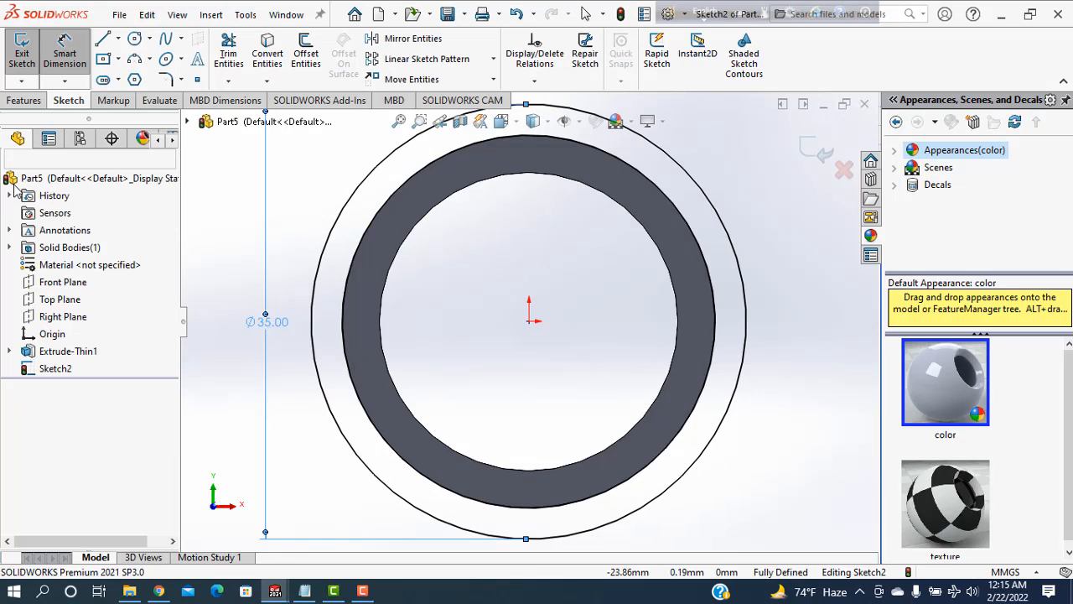
Step: Extrude the ring between the two circles as a Blind boss 5 mm deep, reversed back along the tube
left_click(25, 100)
left_click(28, 55)
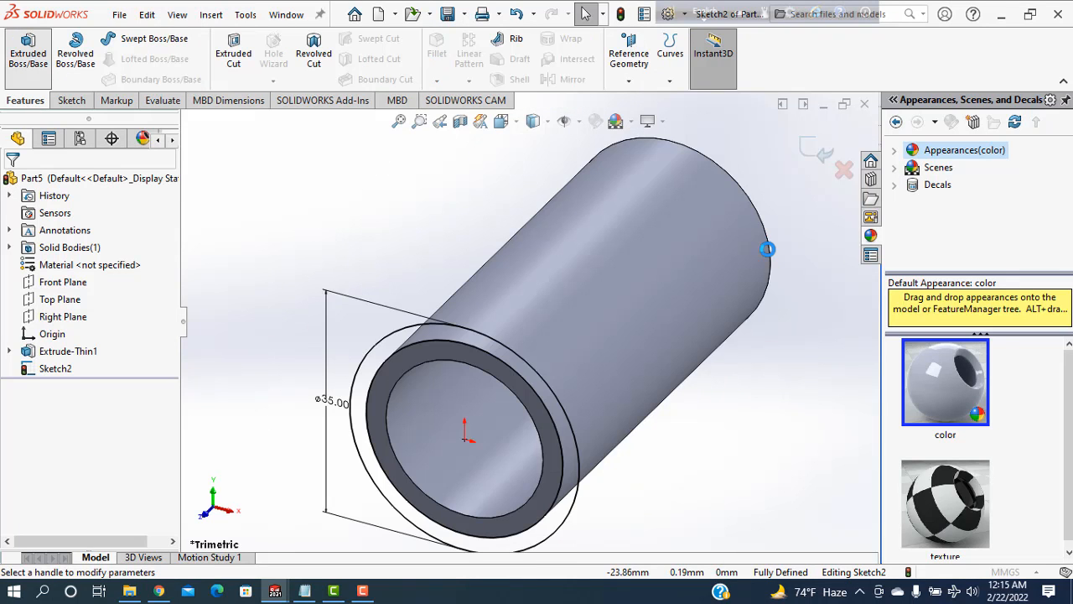
left_click(15, 279)
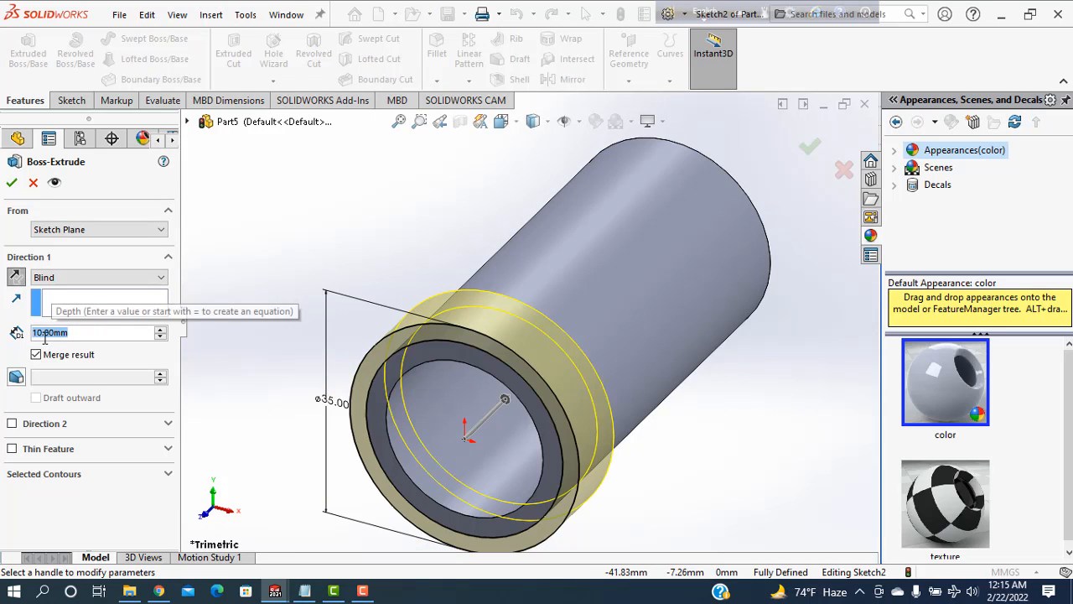
type("5")
key("Return")
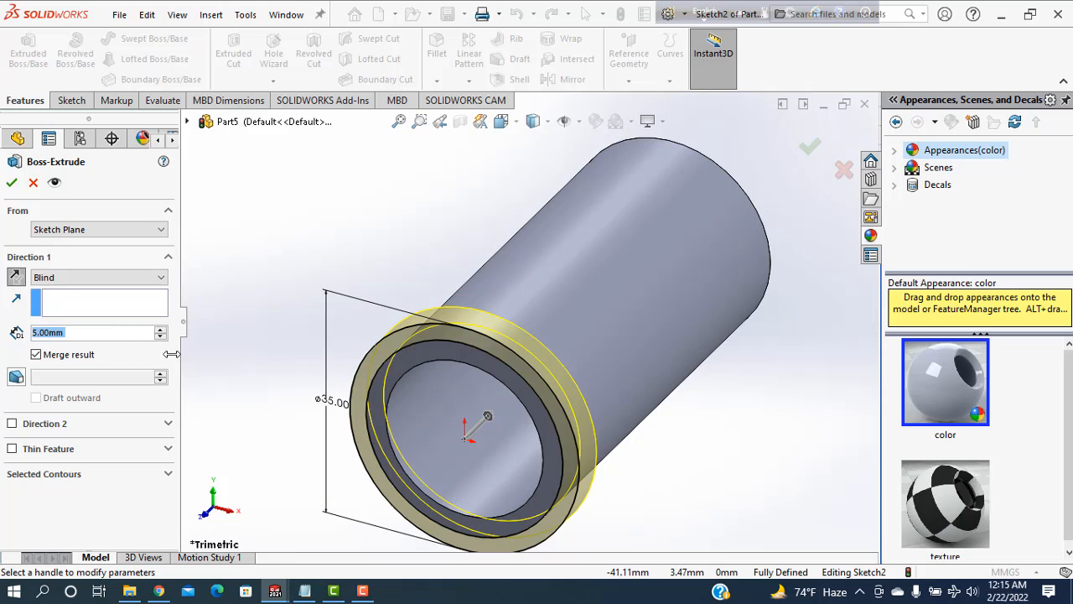
left_click(12, 182)
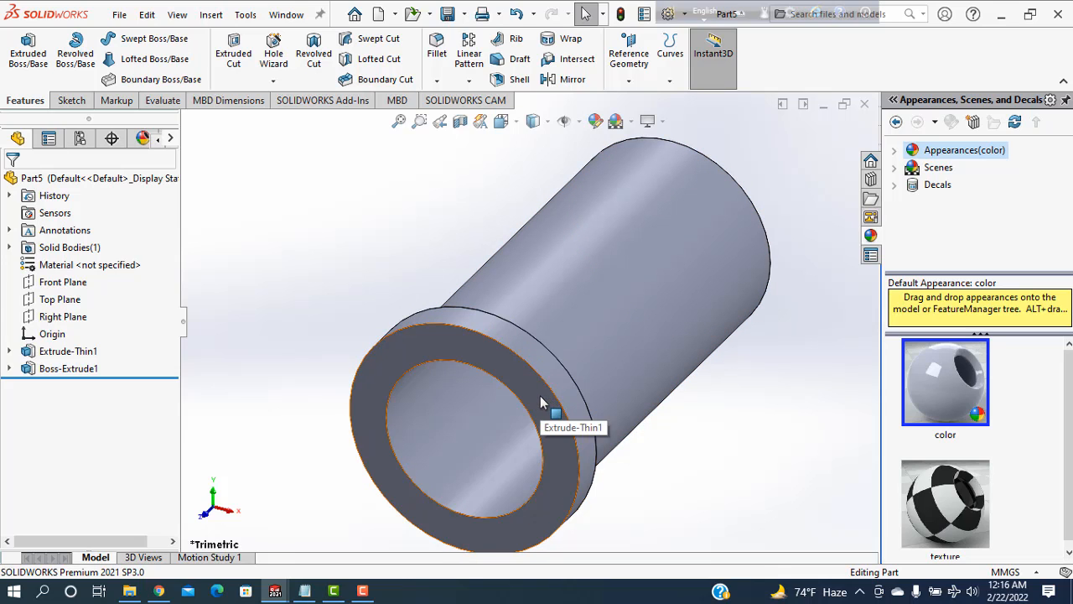
Step: Reuse the collar's sketch for a second boss extrusion that starts from an Offset of 60 mm
left_click(9, 369)
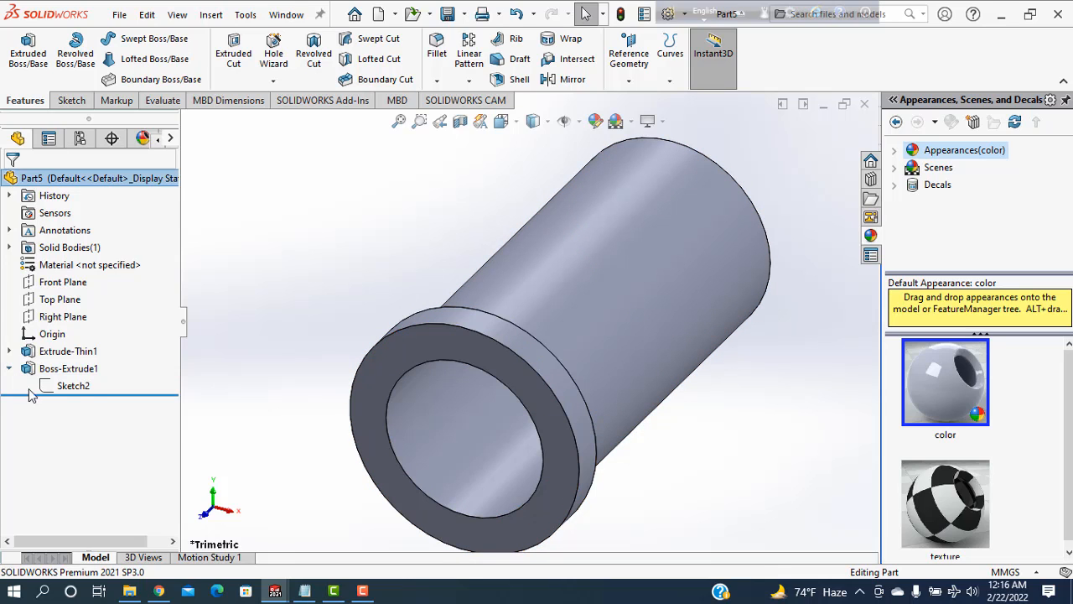
left_click(60, 387)
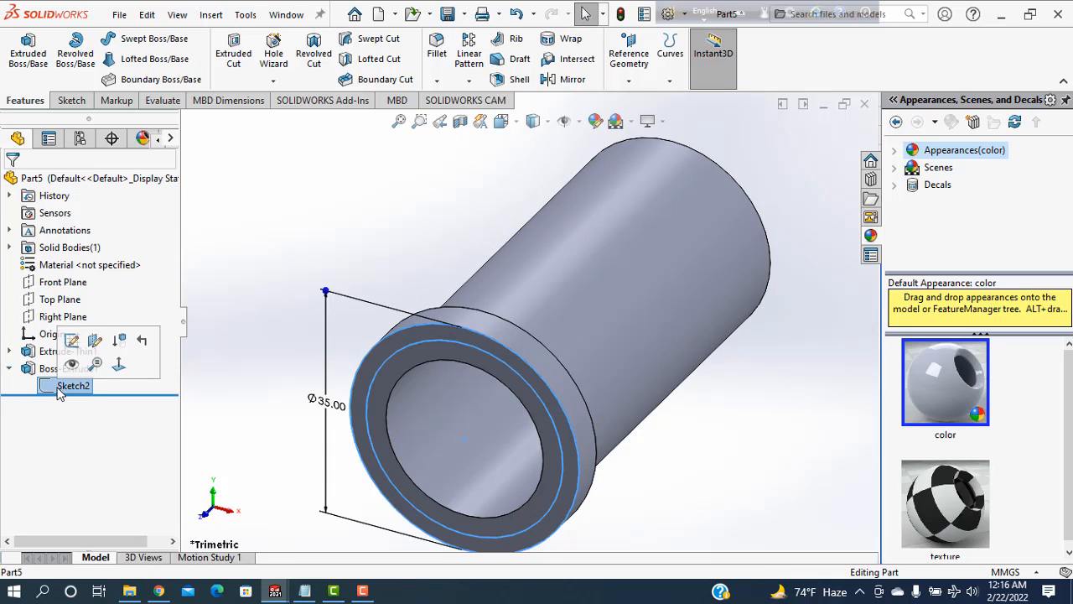
left_click(28, 67)
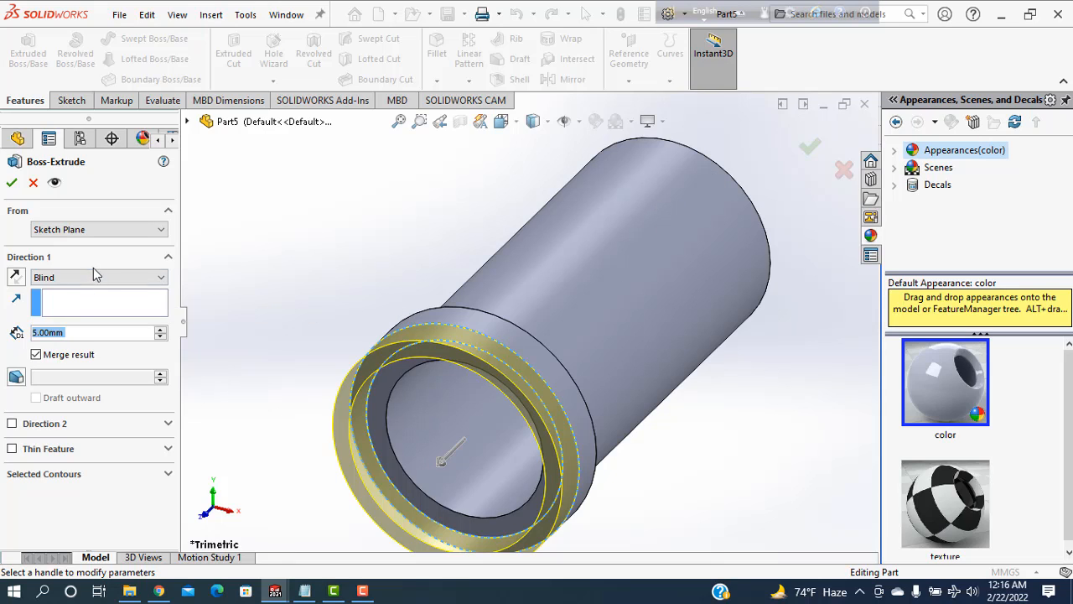
left_click(71, 229)
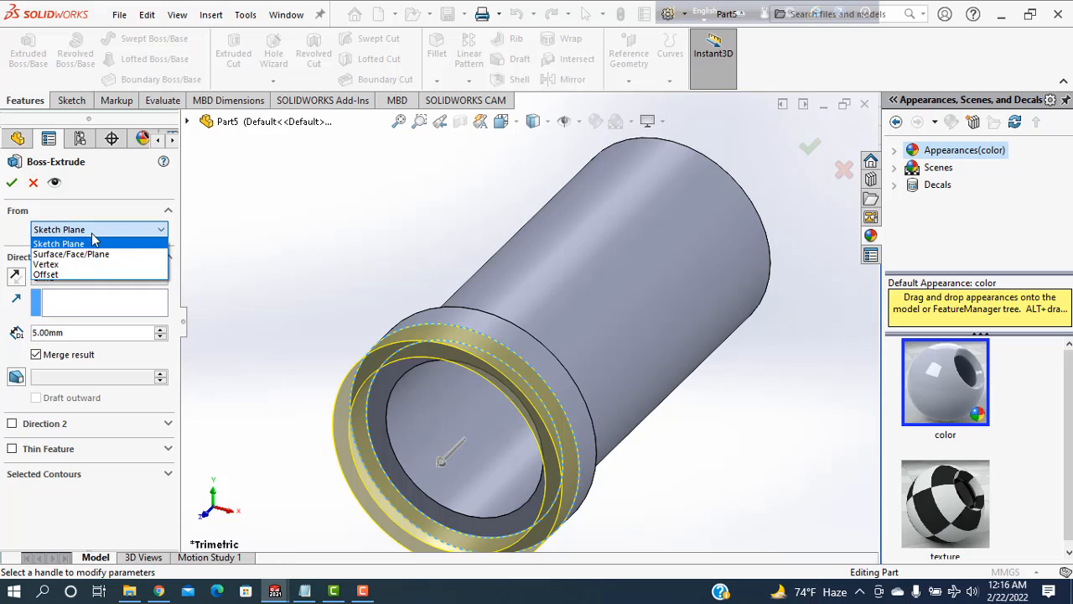
left_click(63, 275)
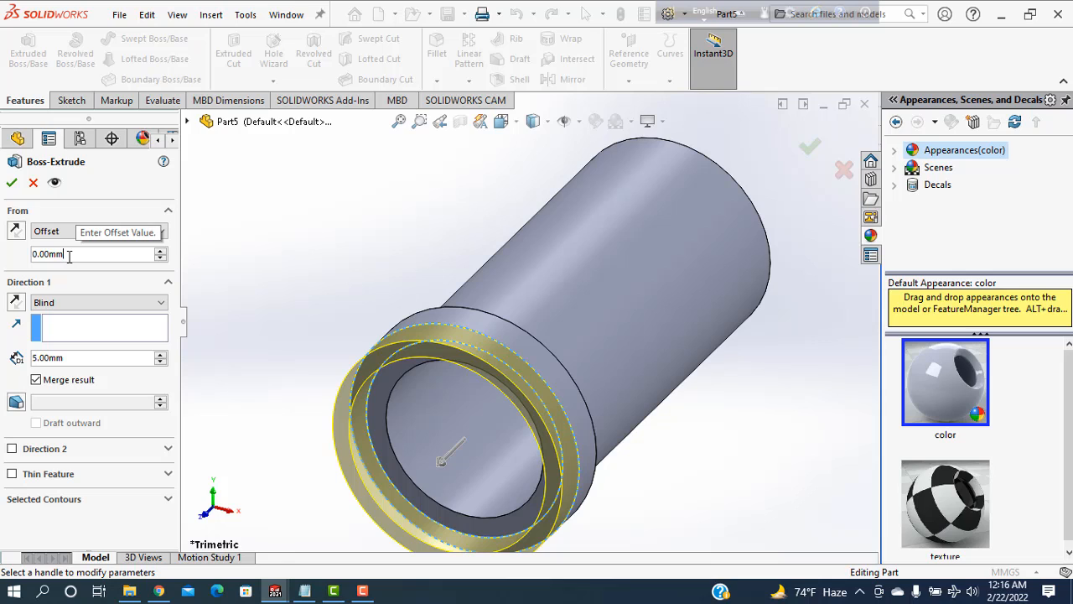
type("60")
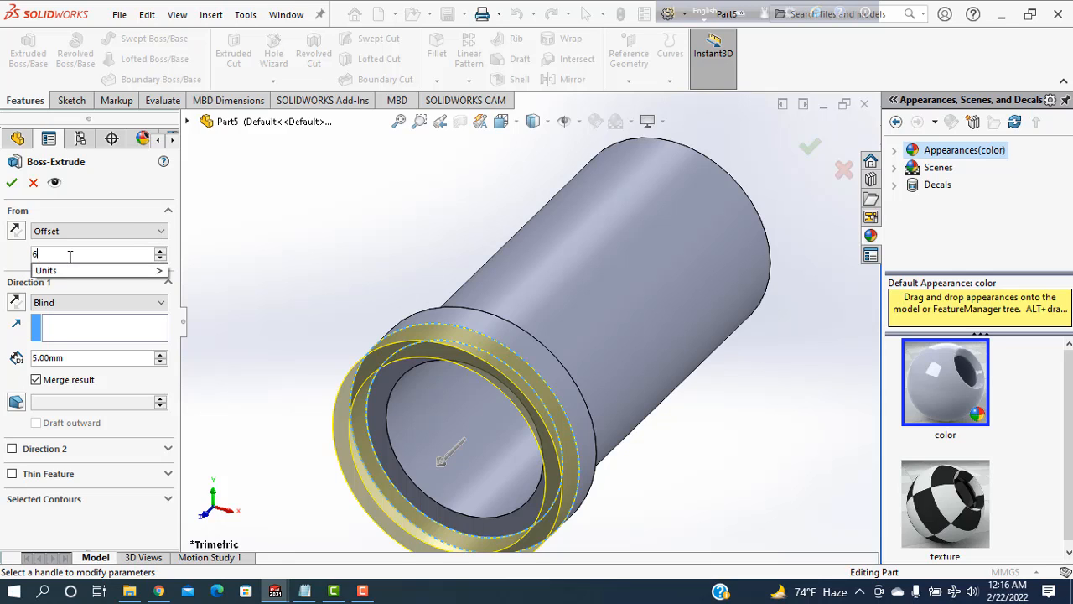
key("Return")
Step: Reverse the start offset toward the tube's far end and complete the second collar with a 5 mm Blind depth
scroll(418, 381, "up", 2)
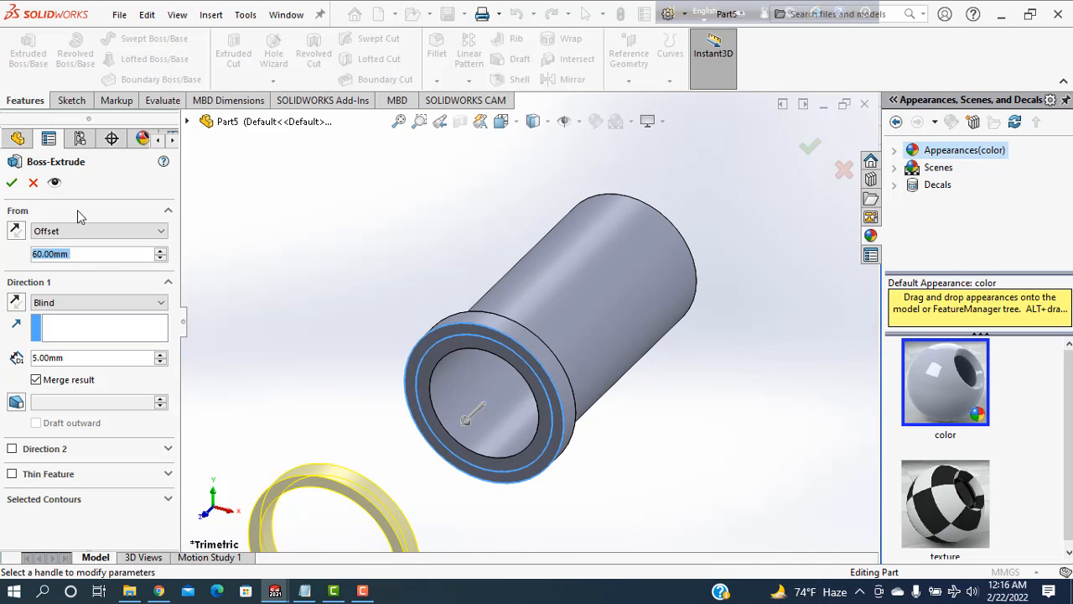
left_click(15, 232)
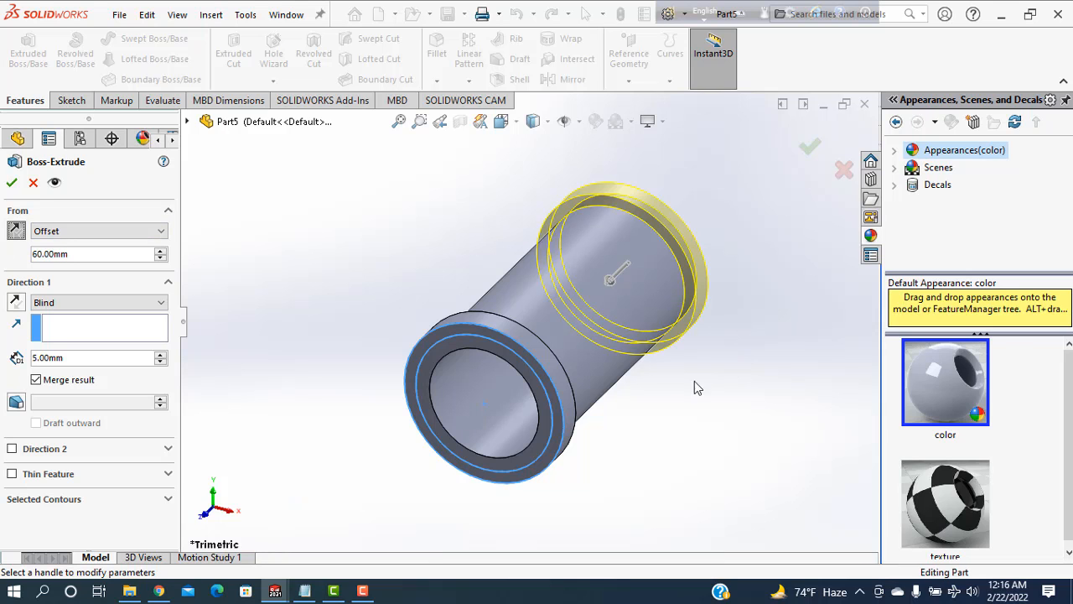
middle_click_drag(695, 383, 642, 411)
scroll(689, 309, "down", 5)
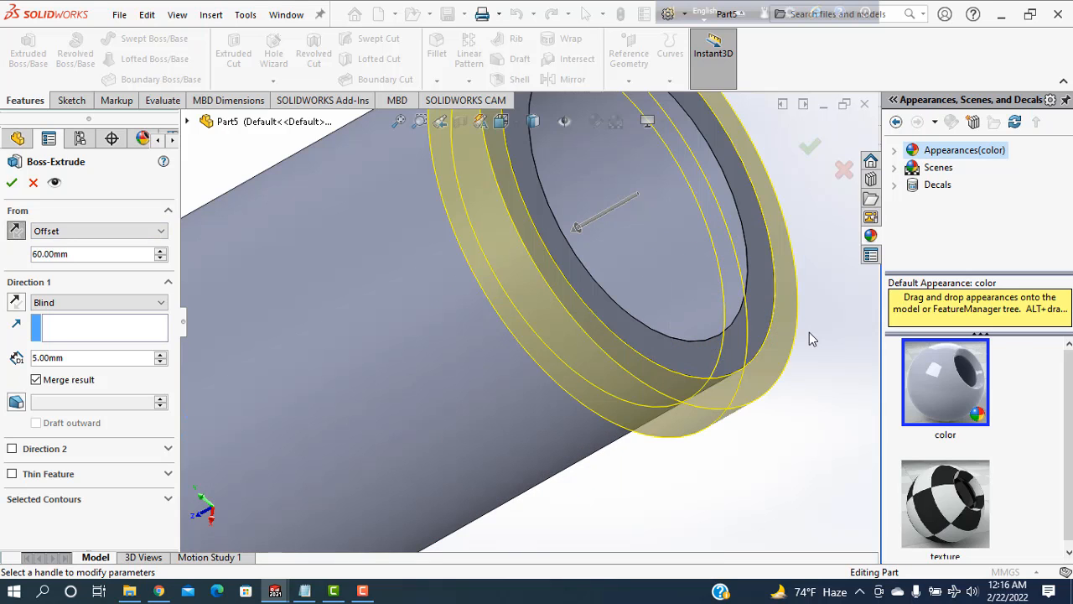
scroll(809, 339, "up", 3)
middle_click_drag(797, 324, 3, 411)
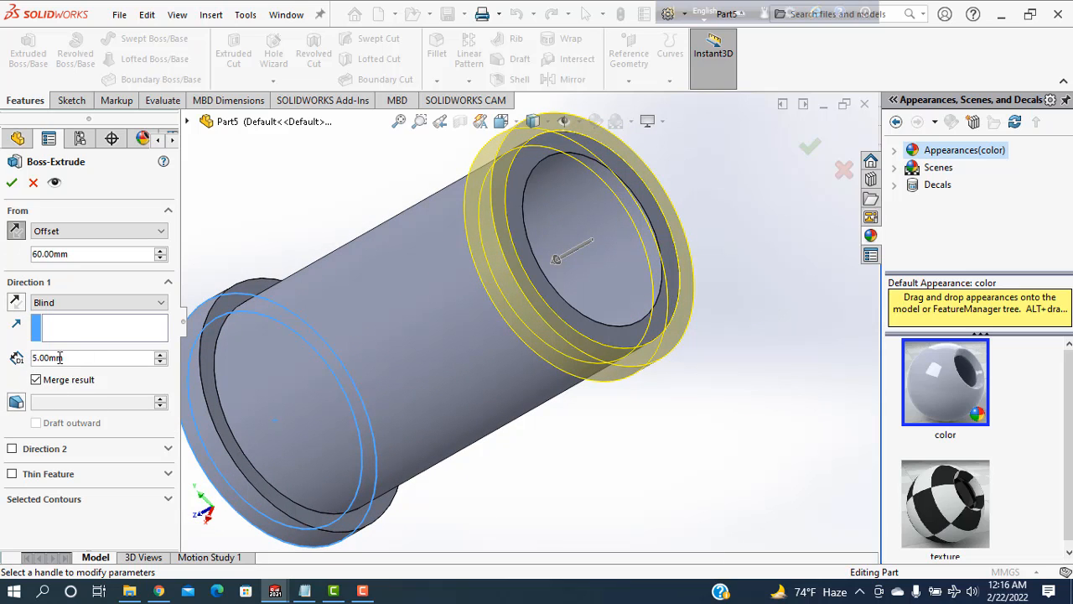
left_click(10, 183)
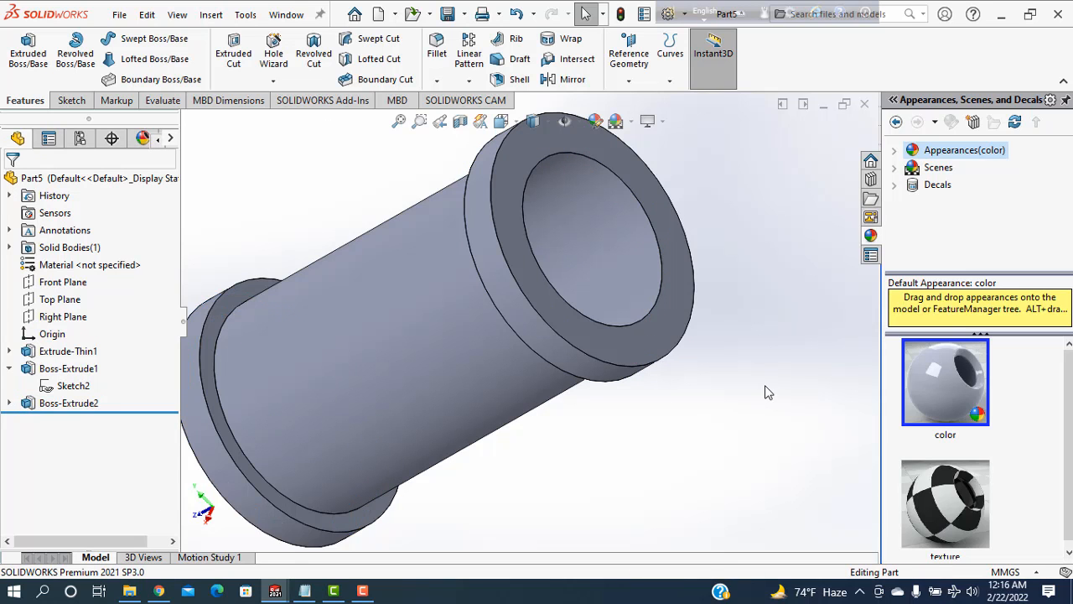
Step: Sketch a circle about 18.5 mm in diameter on the Right Plane, centred on the origin
mouse_move(764, 385)
middle_mouse_down()
mouse_move(738, 394)
mouse_move(747, 390)
middle_mouse_up()
scroll(695, 419, "up", 4)
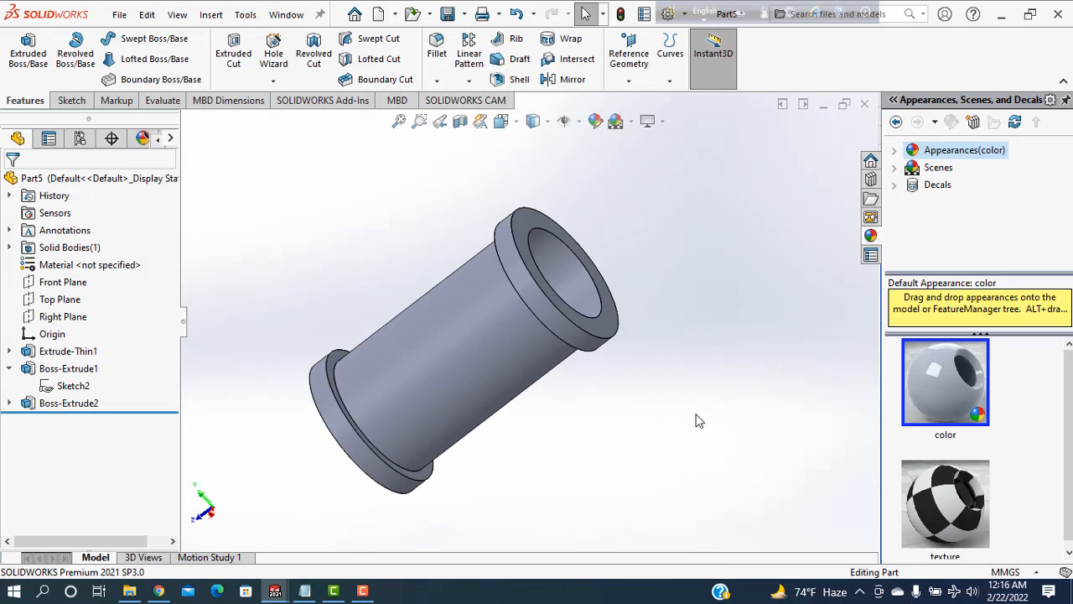
mouse_move(696, 419)
middle_mouse_down()
mouse_move(752, 374)
mouse_move(729, 369)
mouse_move(693, 402)
middle_mouse_up()
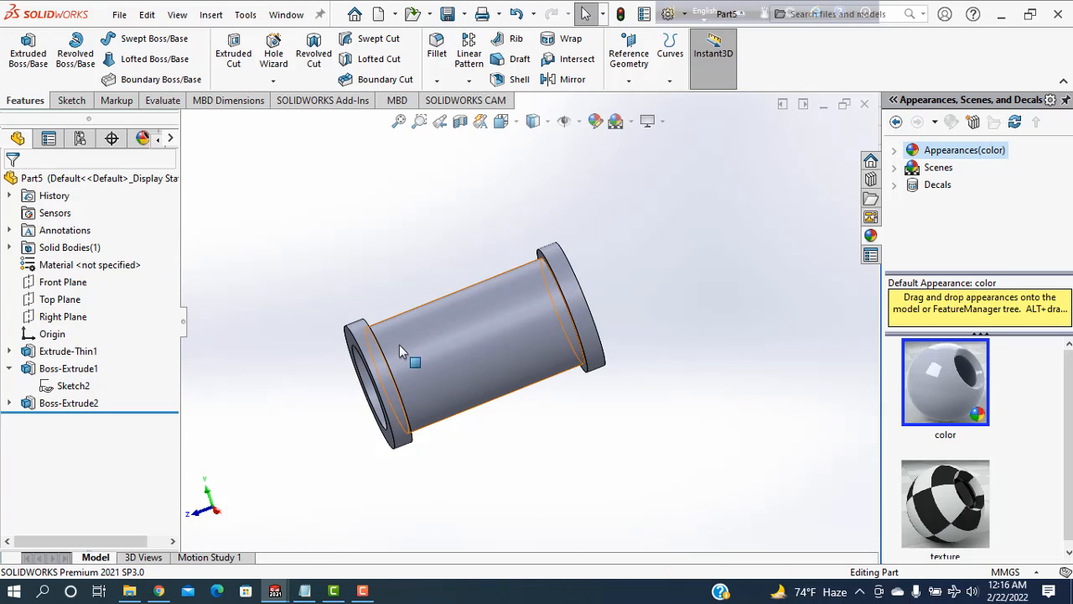
left_click(51, 317)
left_click(134, 295)
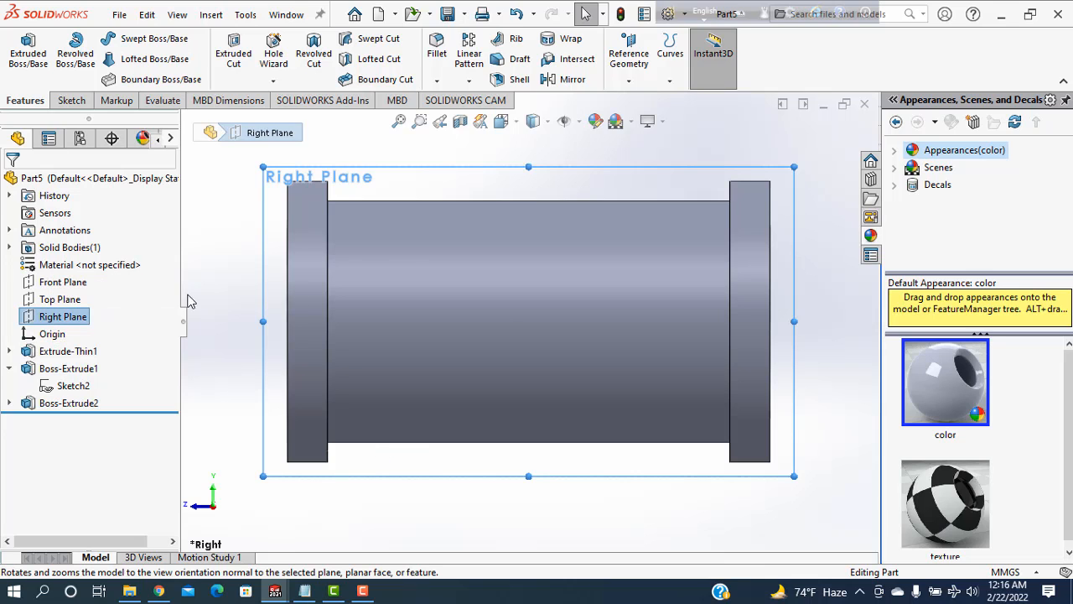
left_click(73, 100)
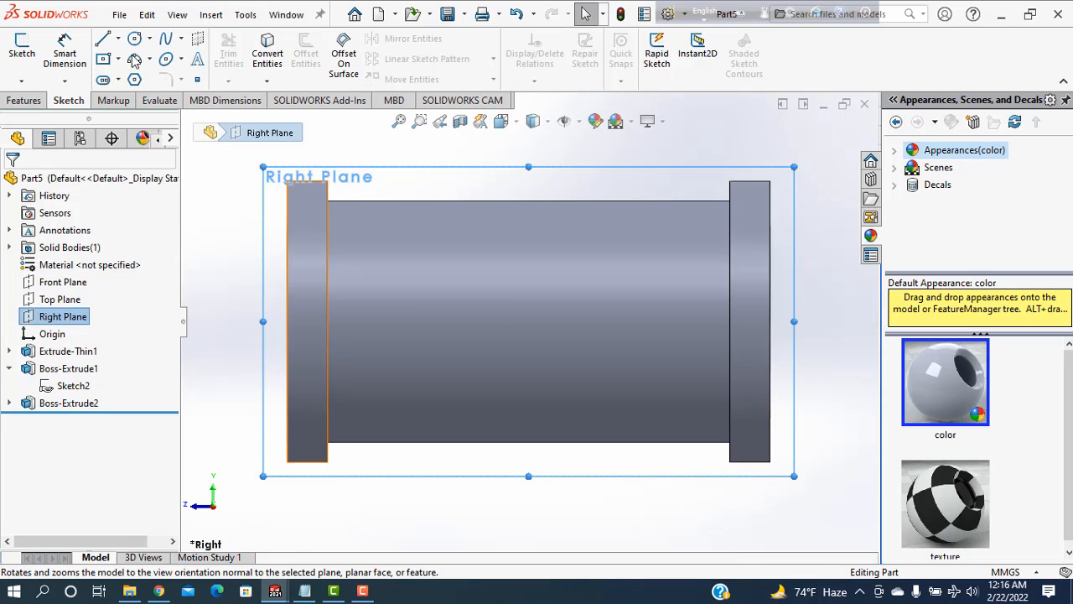
left_click(134, 38)
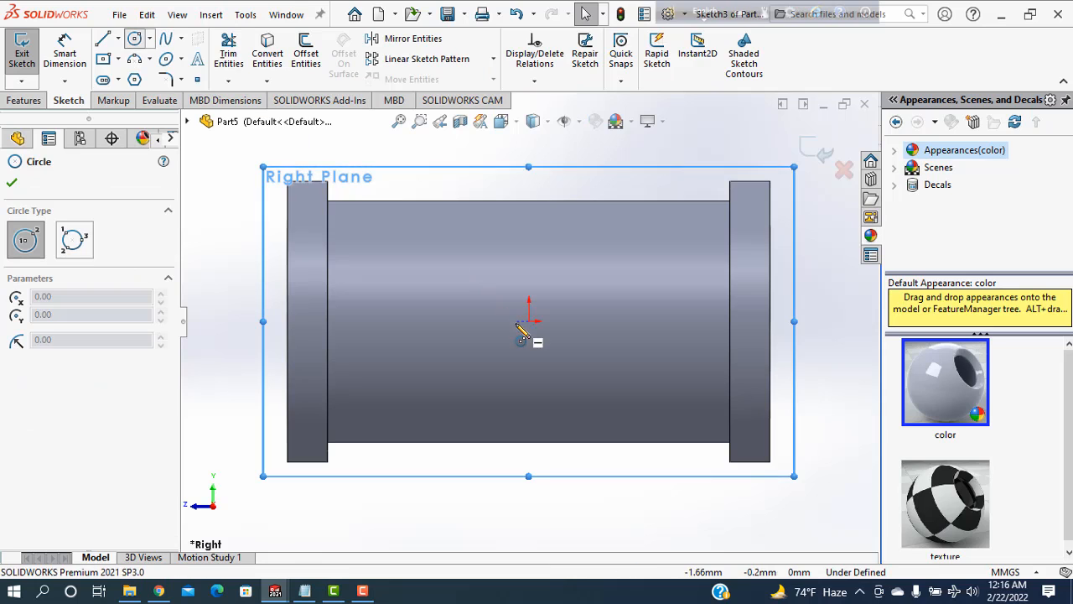
left_click(528, 321)
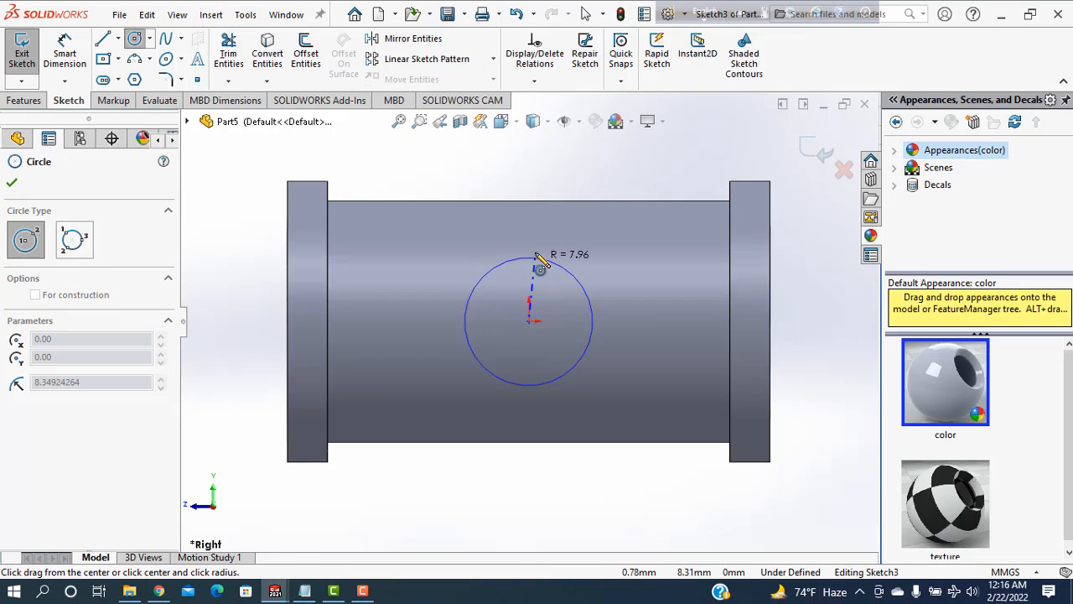
left_click(549, 252)
key("Escape")
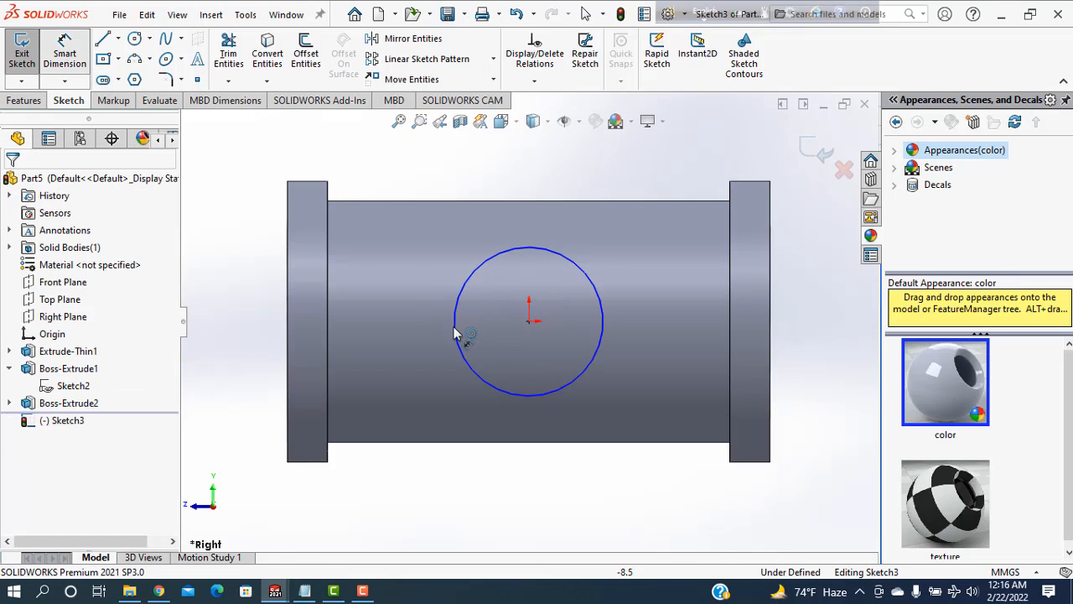
Step: Dimension the diameter of the Right Plane circle and set it to 30 mm
left_click(455, 332)
left_click(242, 310)
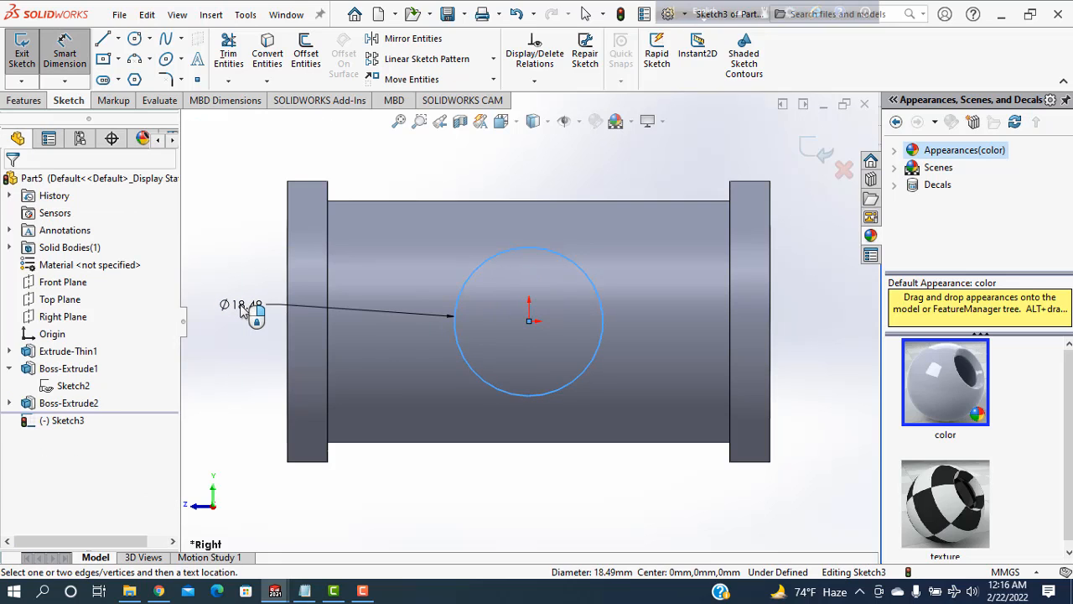
left_click(241, 311)
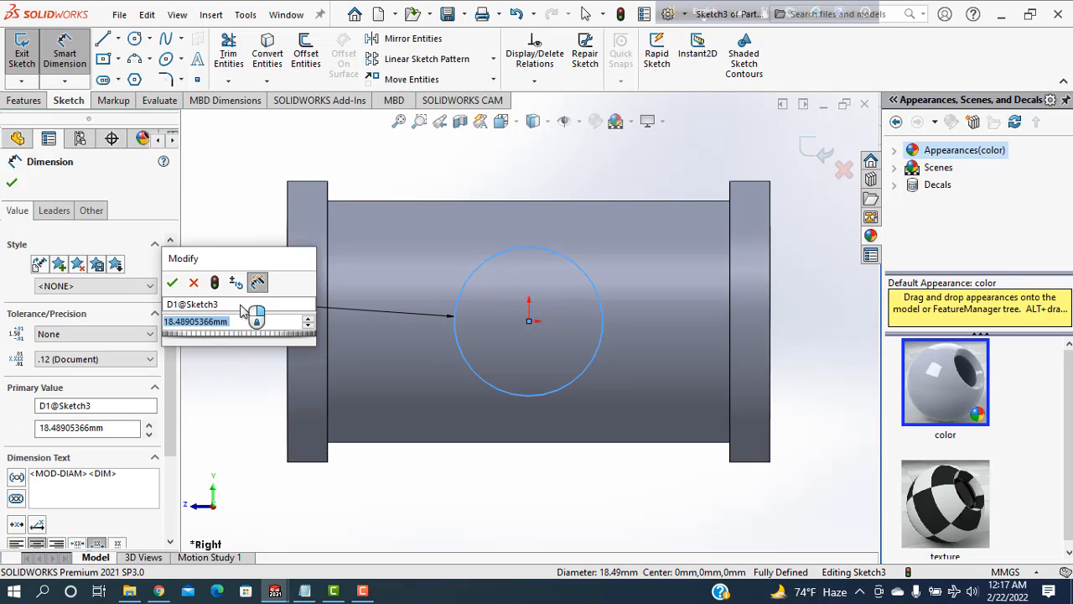
type("20")
key("Return")
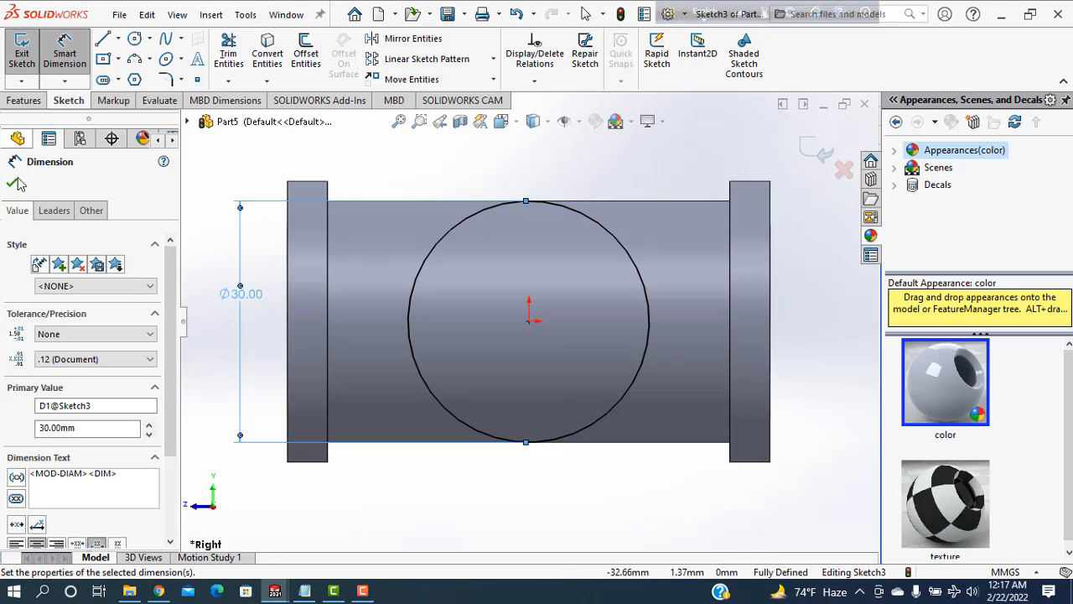
Step: Start a boss extrusion of the 30 mm Right Plane circle from an Offset of 30 mm
left_click(11, 183)
left_click(586, 14)
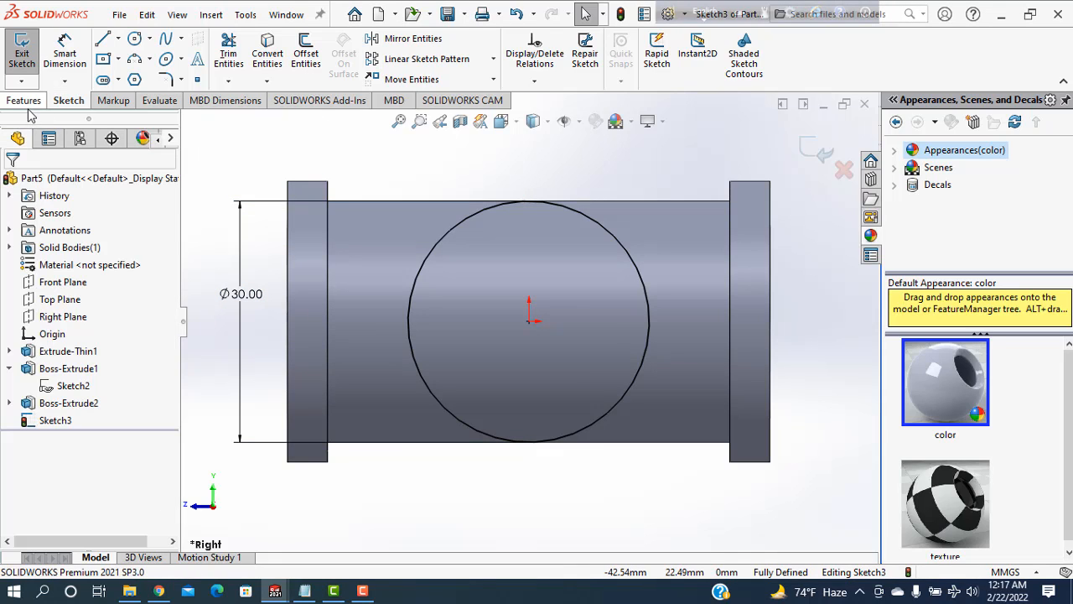
left_click(25, 101)
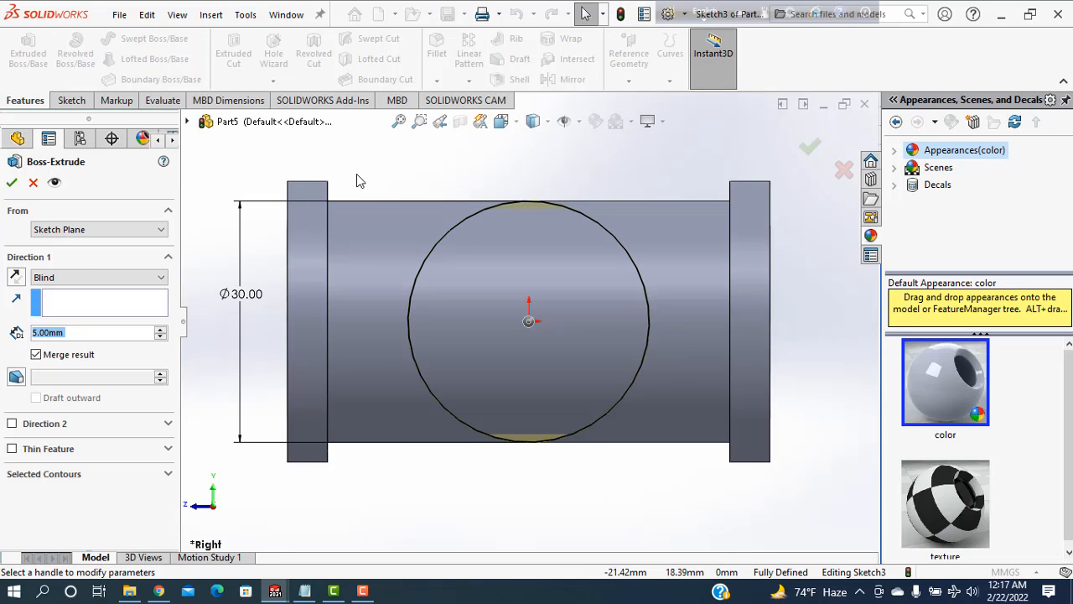
middle_click_drag(361, 187, 544, 359)
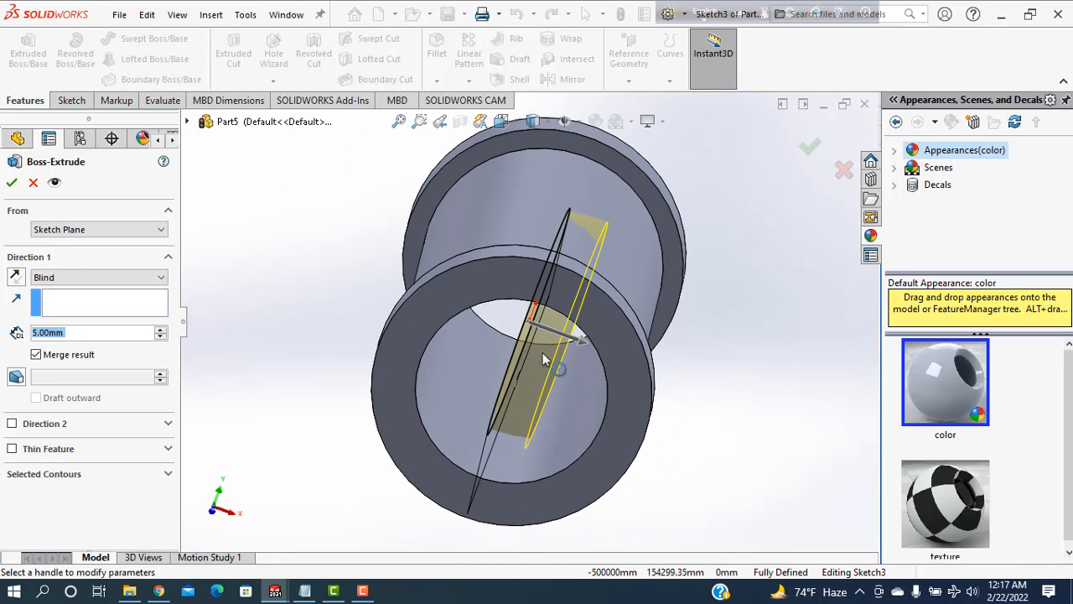
left_click(97, 230)
left_click(76, 273)
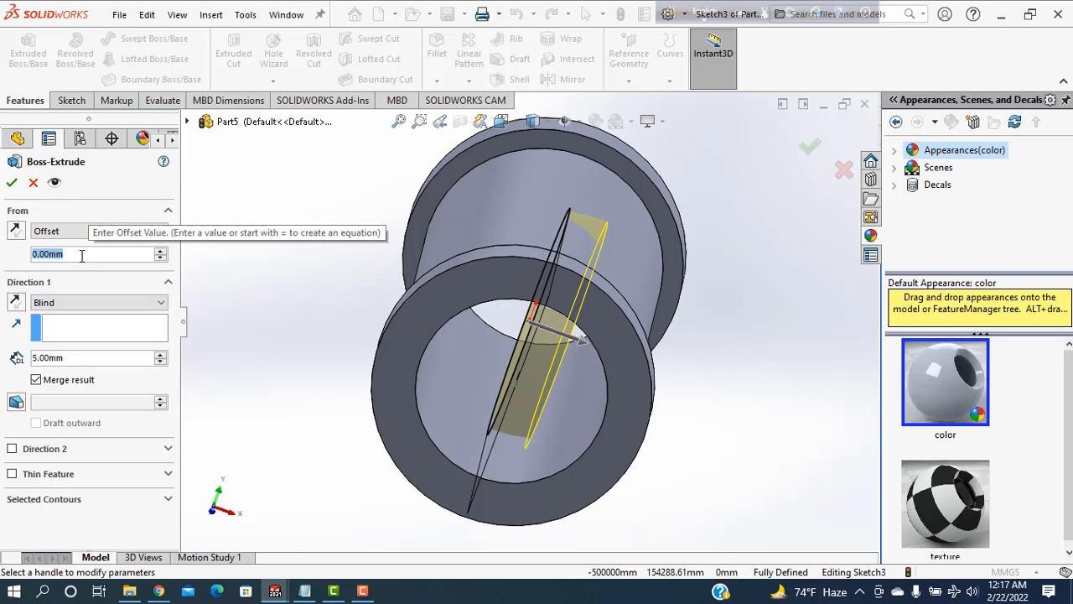
type("30")
key("Return")
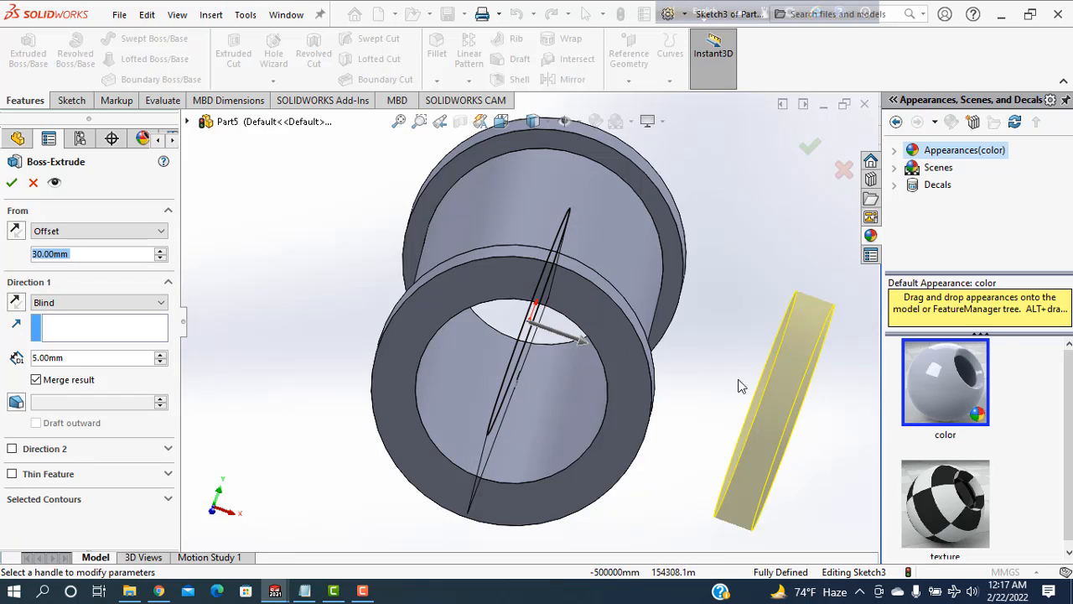
Step: Extrude the branch Up To Surface at the tube's outer face as a 3 mm Thin Feature with its wall reversed inward
left_click(159, 304)
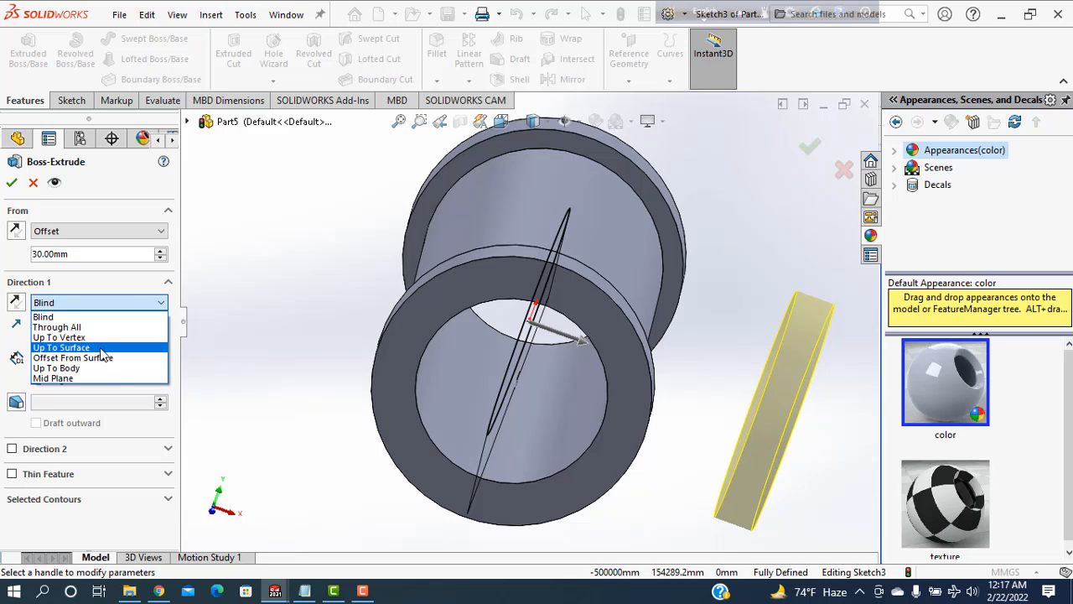
left_click(60, 347)
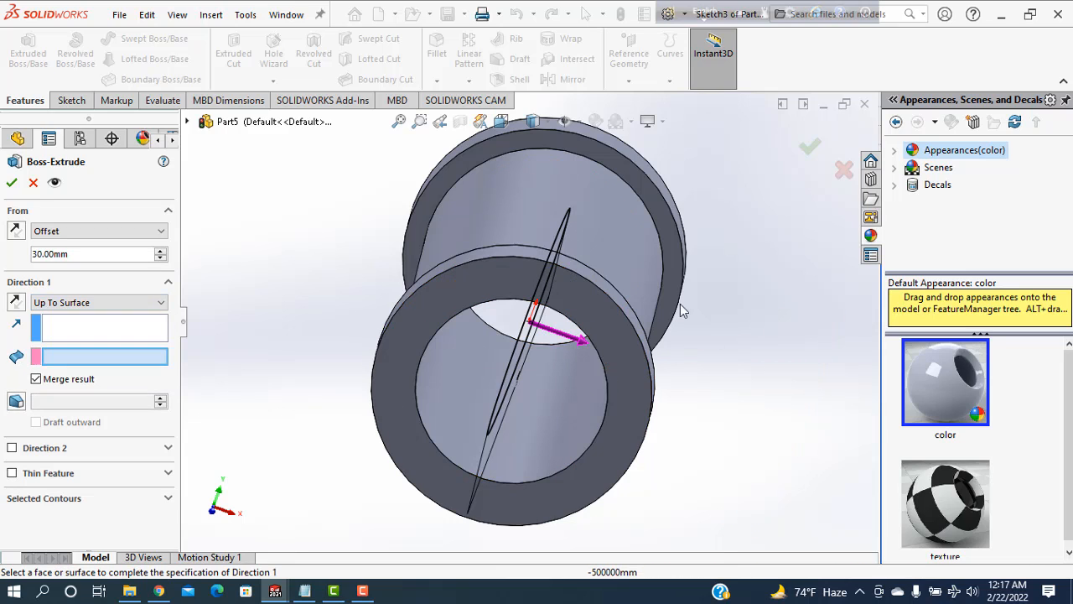
left_click(646, 297)
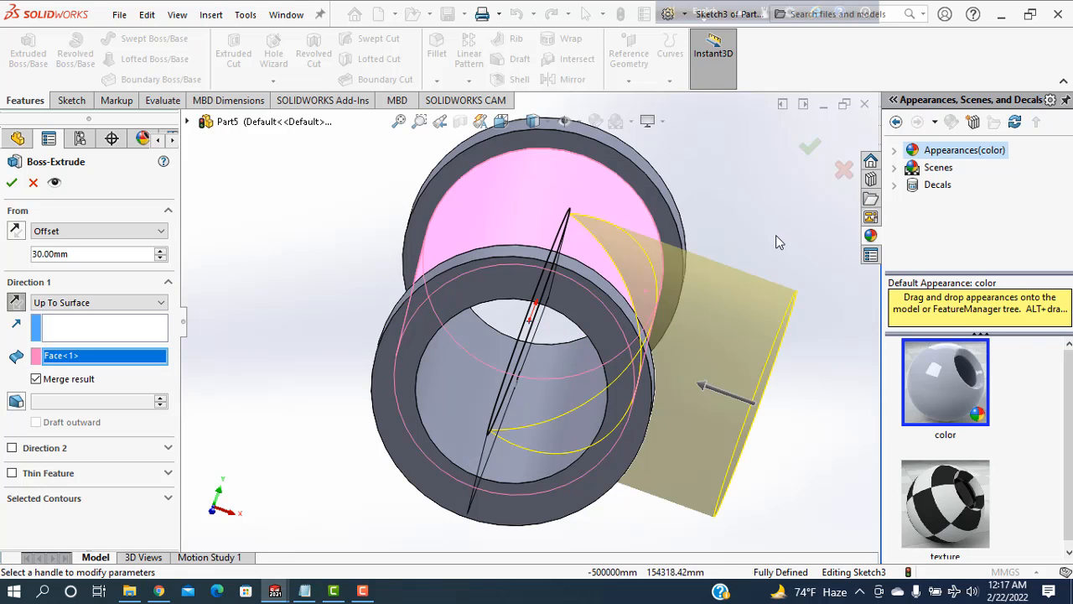
middle_click_drag(776, 242, 743, 285)
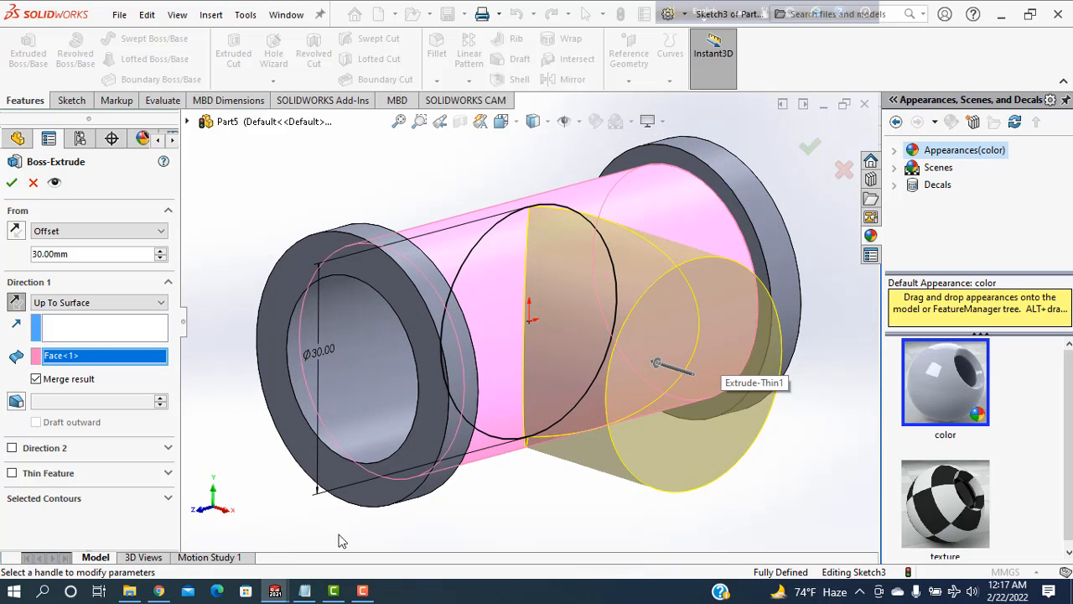
left_click(12, 473)
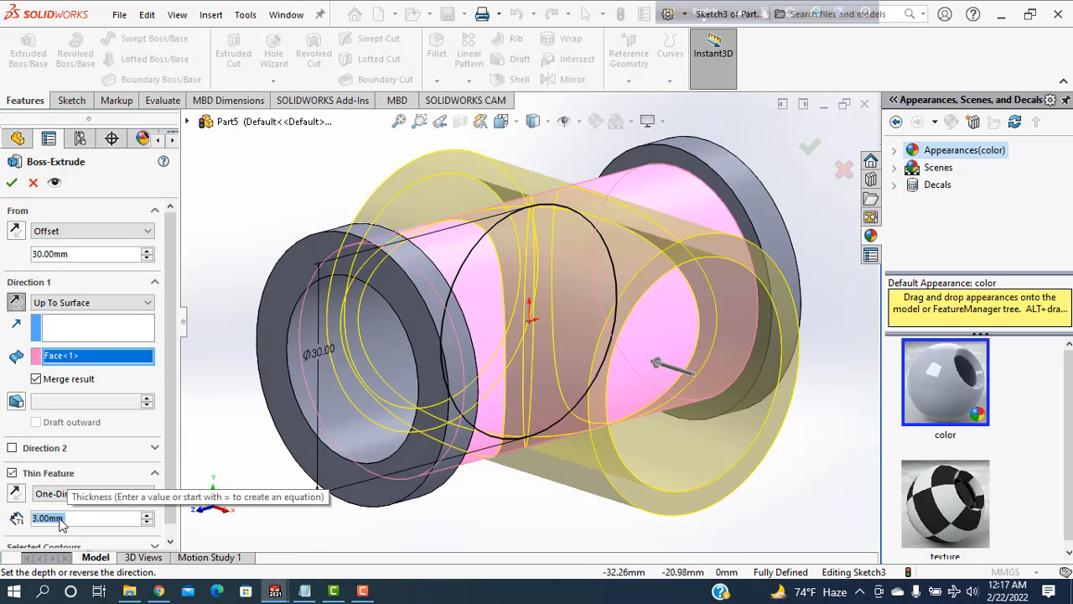
left_click(17, 493)
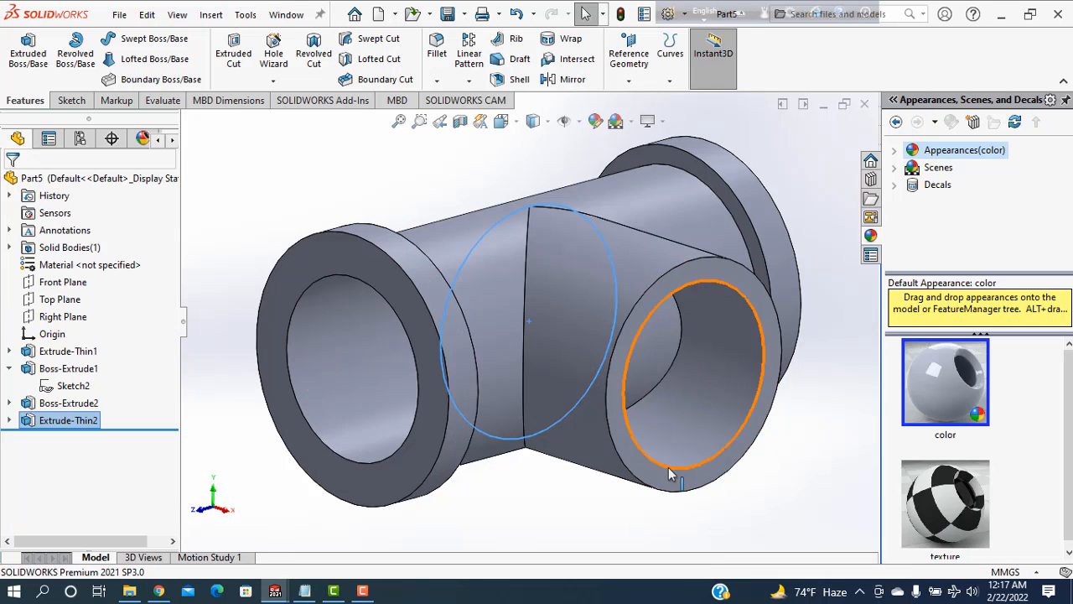
Step: Sketch a circle of 12 mm radius on the branch's end face, centred on the origin and matching the inner edge
scroll(675, 475, "up", 2)
middle_click_drag(690, 477, 535, 324)
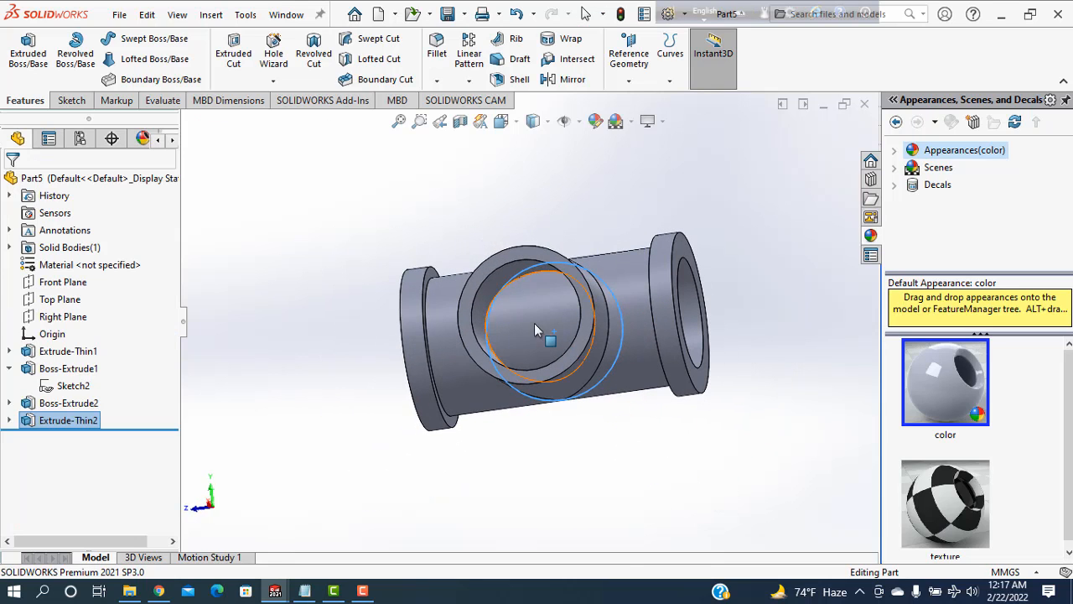
middle_click_drag(527, 474, 545, 403)
scroll(496, 335, "down", 3)
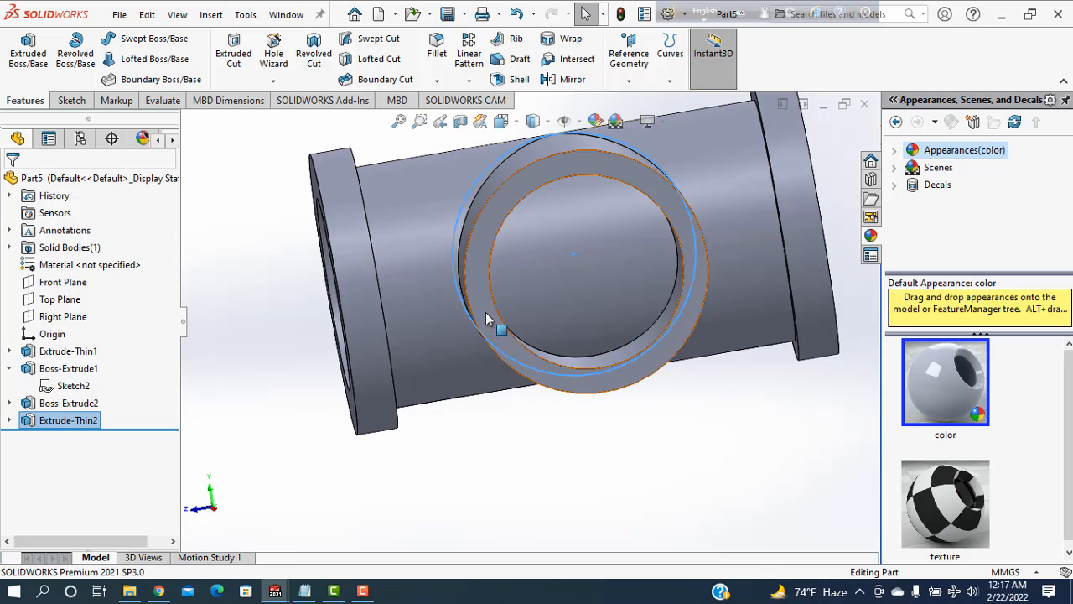
left_click(488, 319)
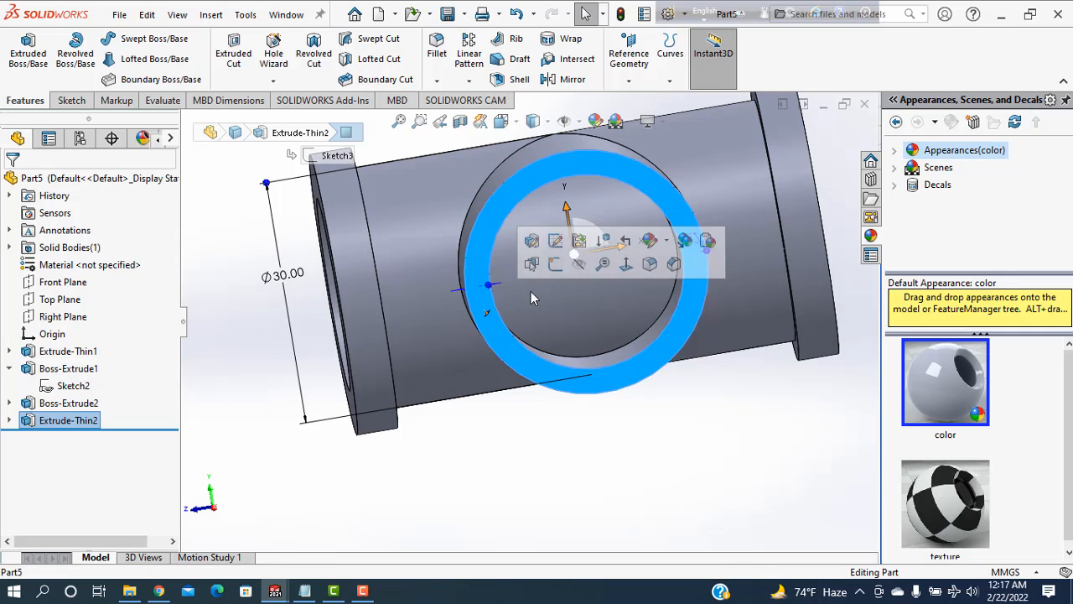
left_click(556, 269)
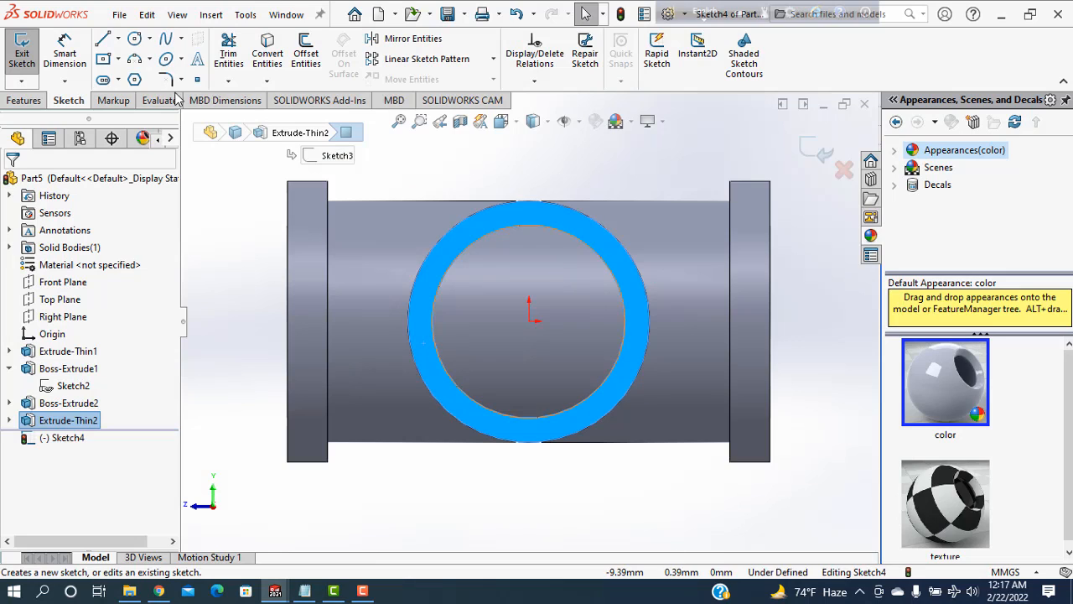
left_click(134, 38)
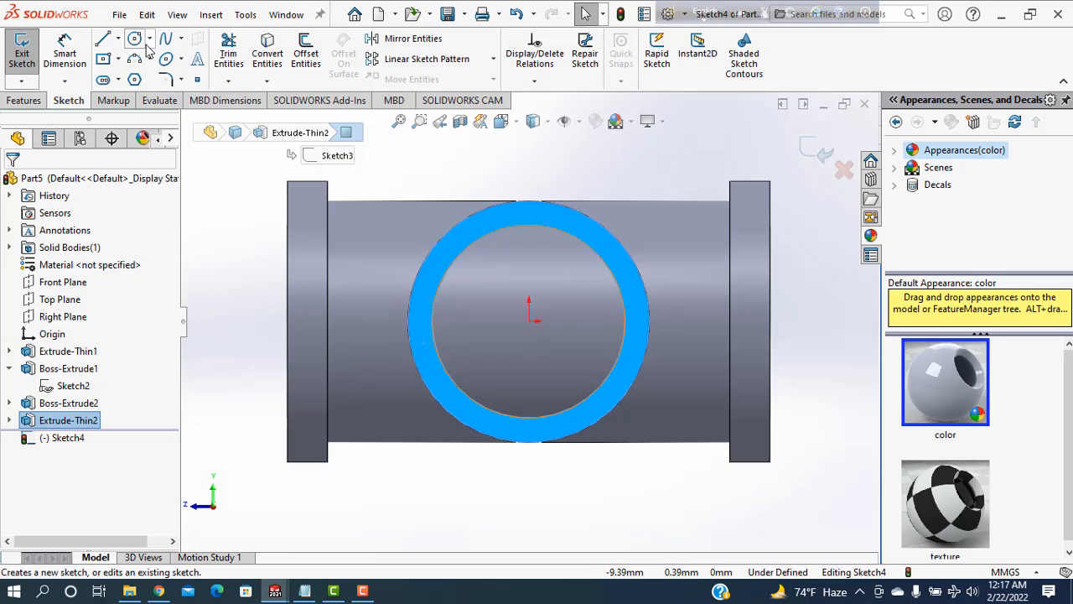
left_click(529, 319)
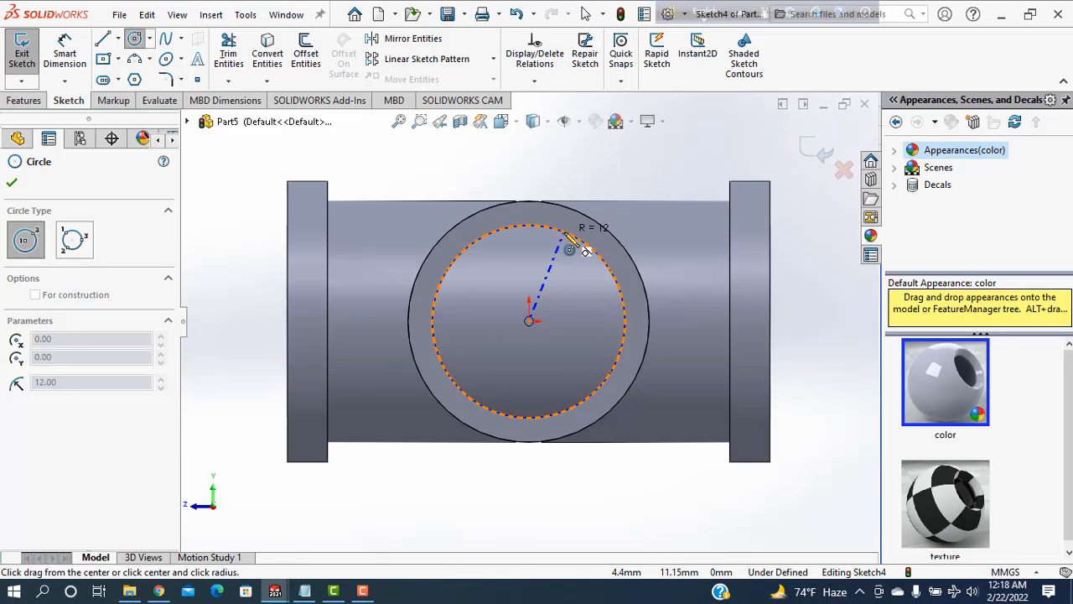
left_click(583, 249)
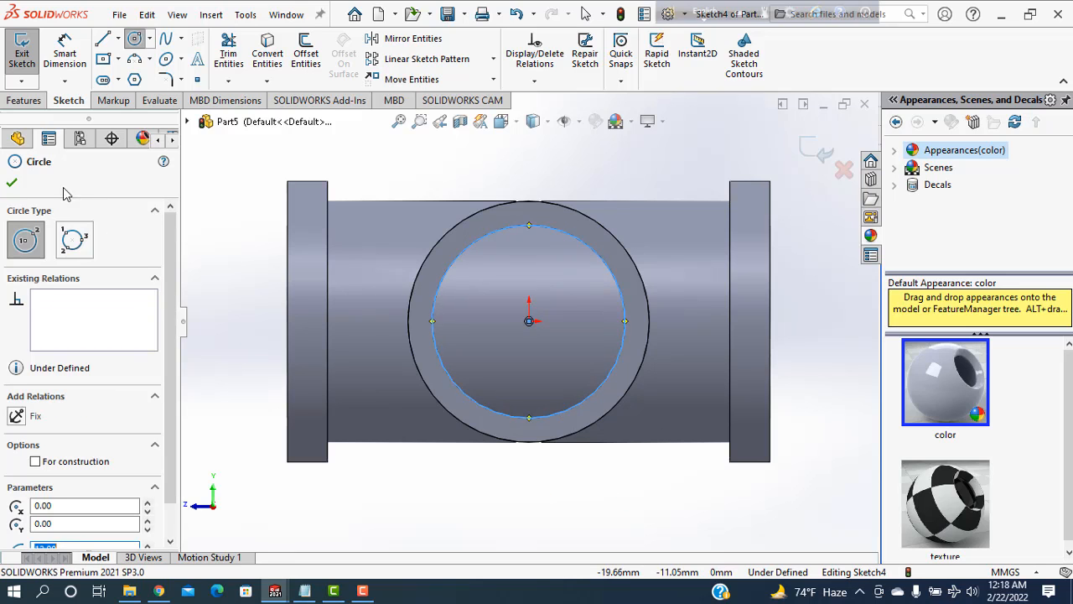
left_click(13, 185)
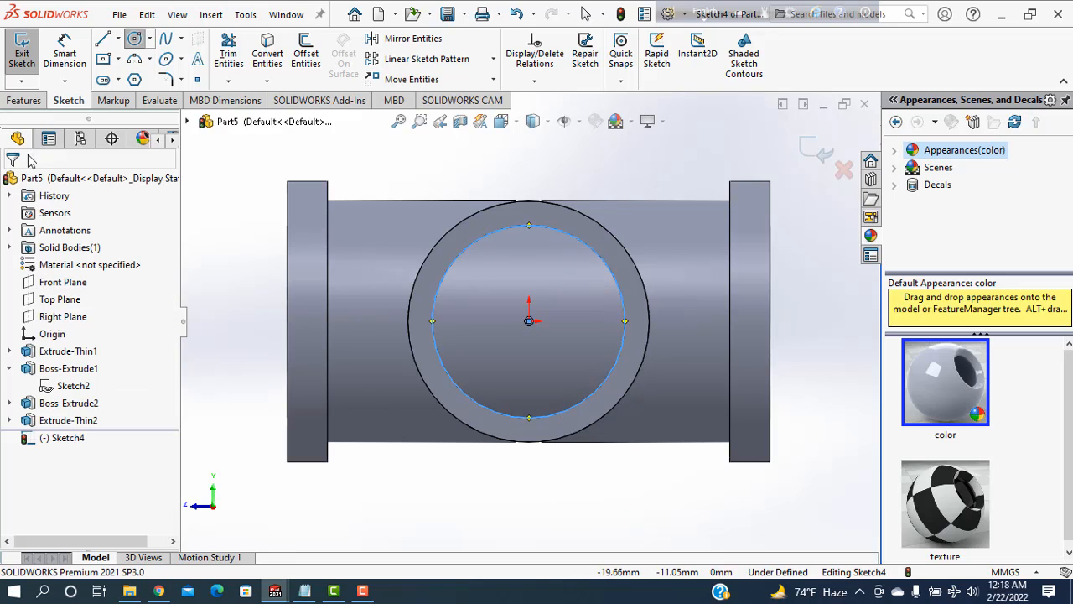
Step: Cut-extrude the circle Up To Surface at the tube's inner face to open the branch into the tube
left_click(24, 101)
left_click(223, 66)
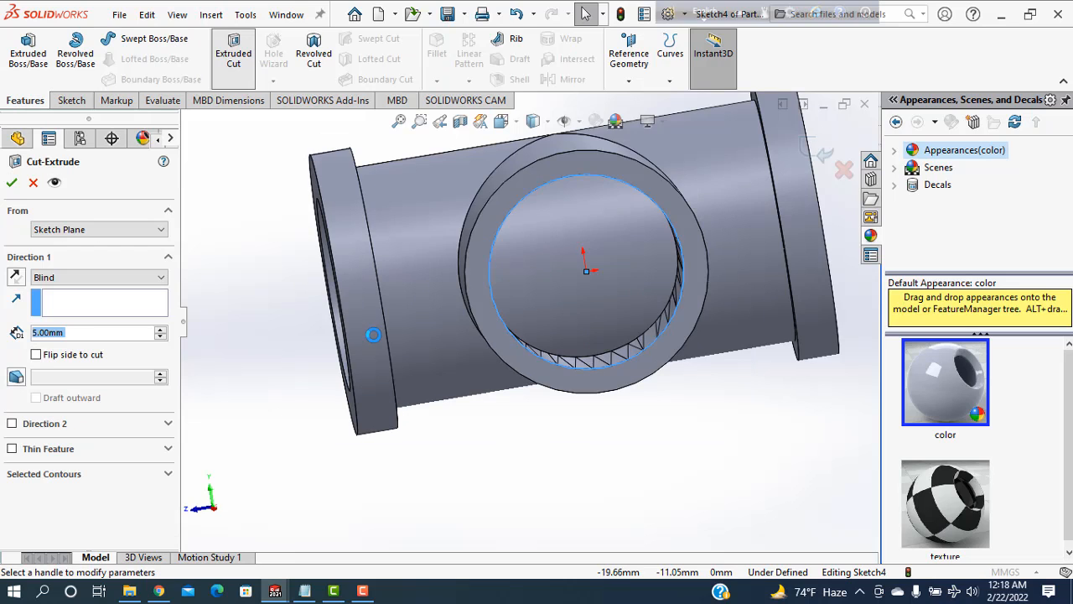
left_click(126, 279)
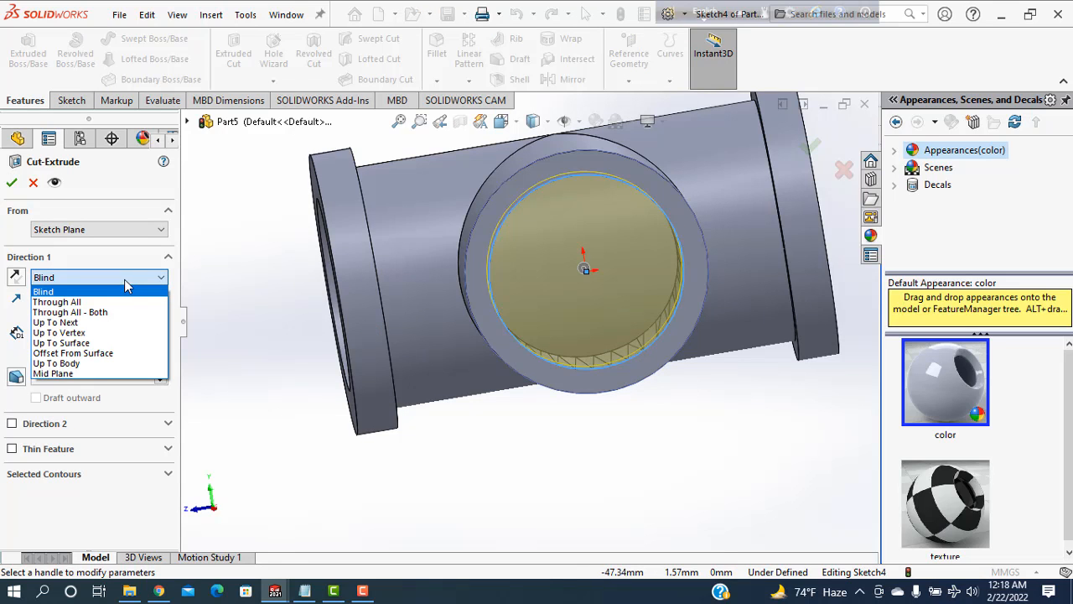
left_click(96, 343)
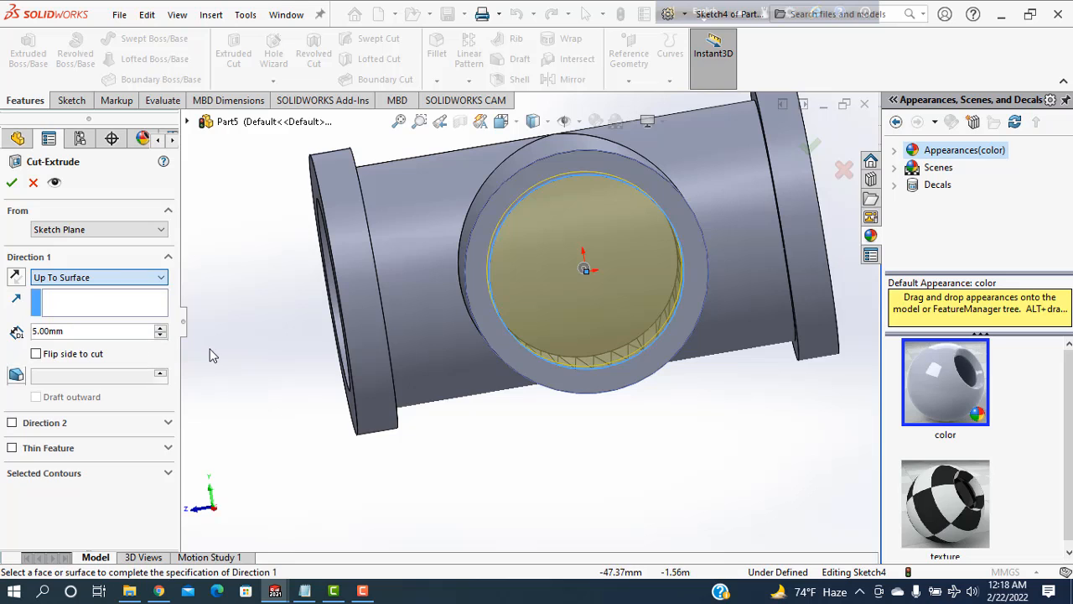
middle_click_drag(213, 359, 343, 364)
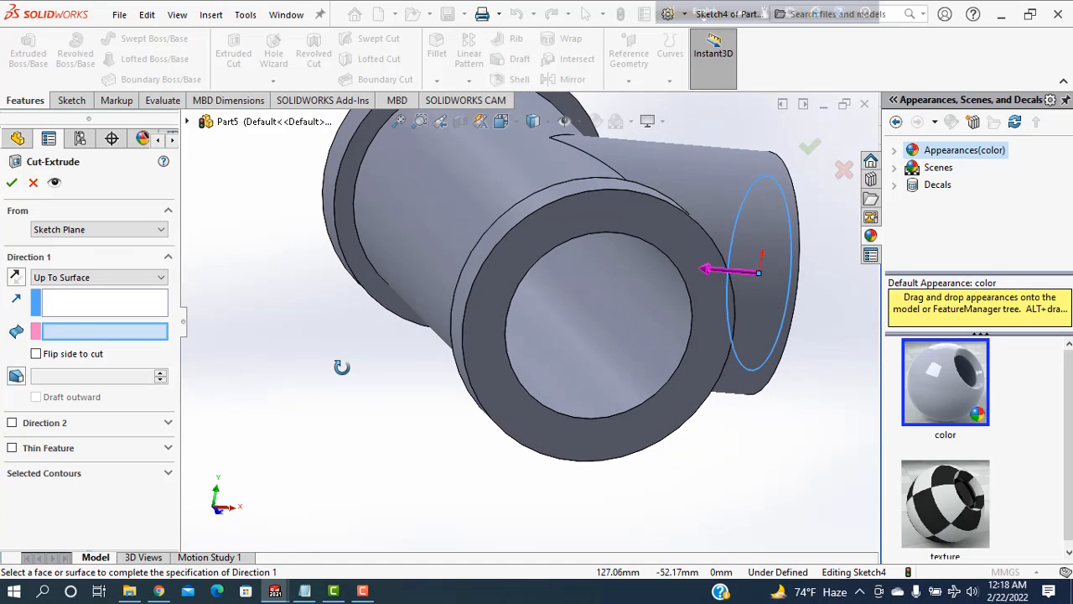
left_click(635, 307)
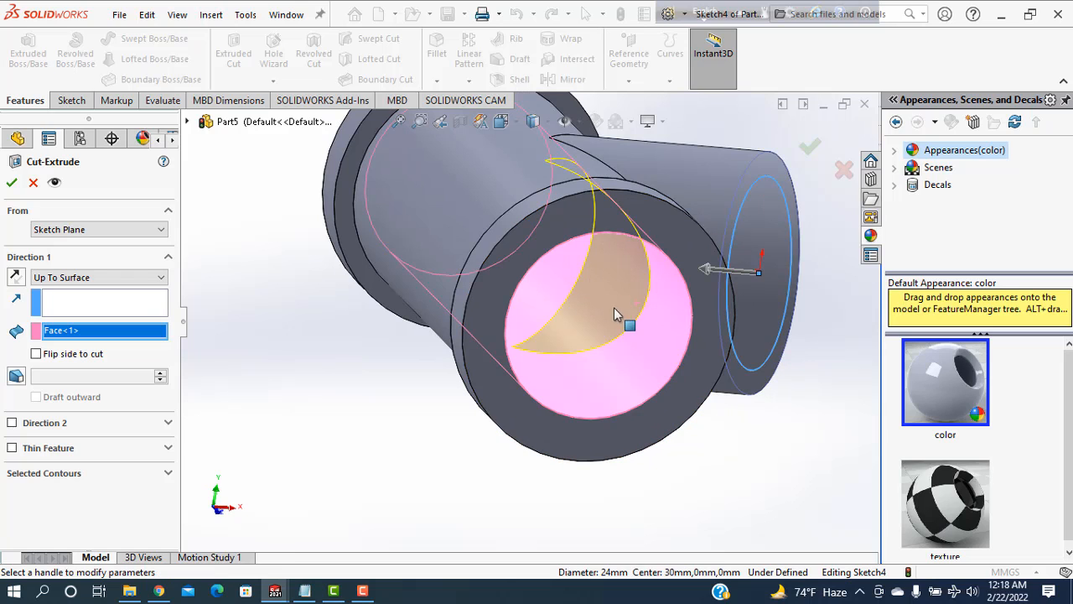
left_click(11, 183)
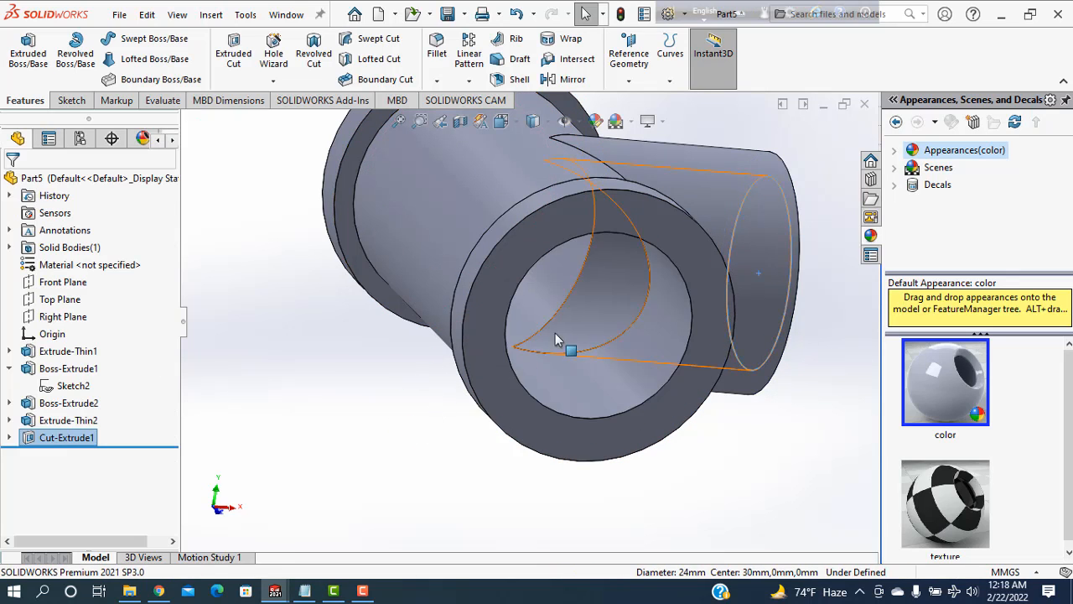
Step: Open a new sketch on the ring-shaped end face of the branch
middle_click_drag(597, 369, 454, 364)
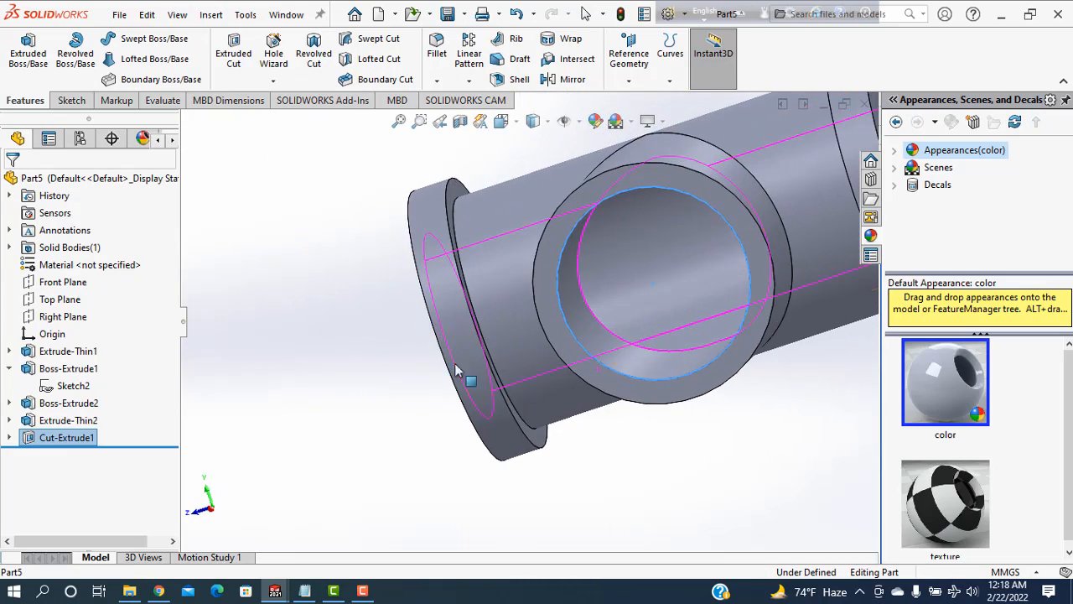
left_click(312, 404)
scroll(313, 405, "up", 3)
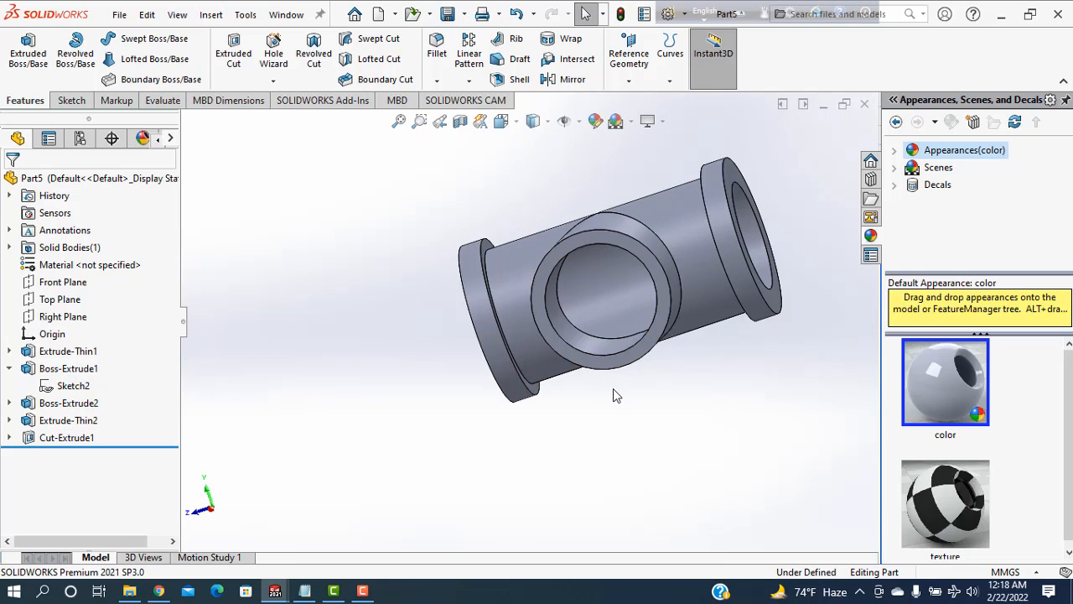
left_click(576, 366)
left_click(642, 312)
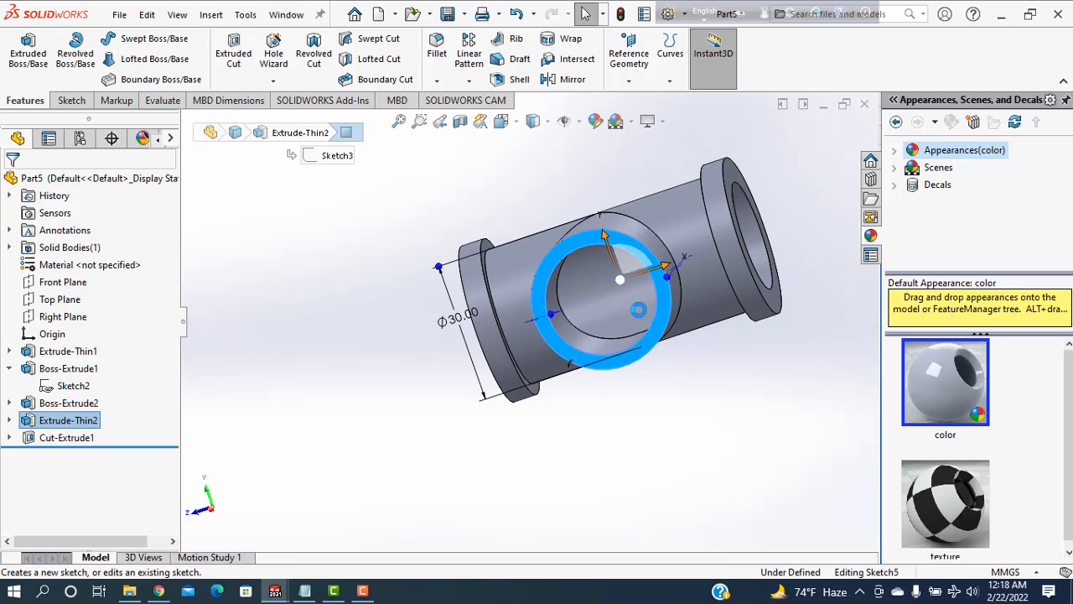
key("Escape")
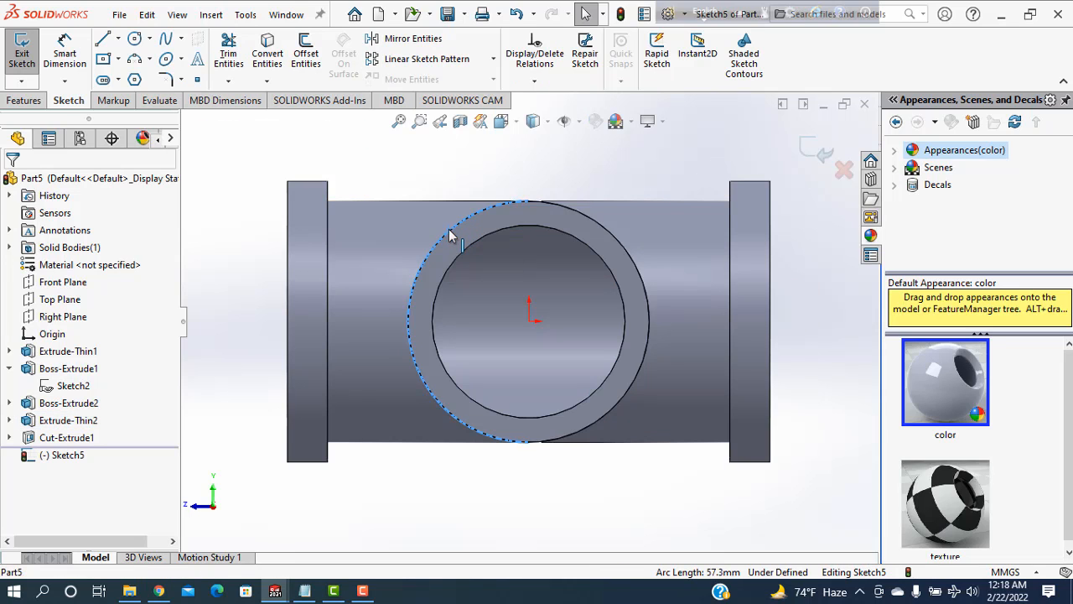
Step: Try to convert the half-arc edge where the branch meets the tube into sketch geometry, and undo the conversion
left_click(269, 59)
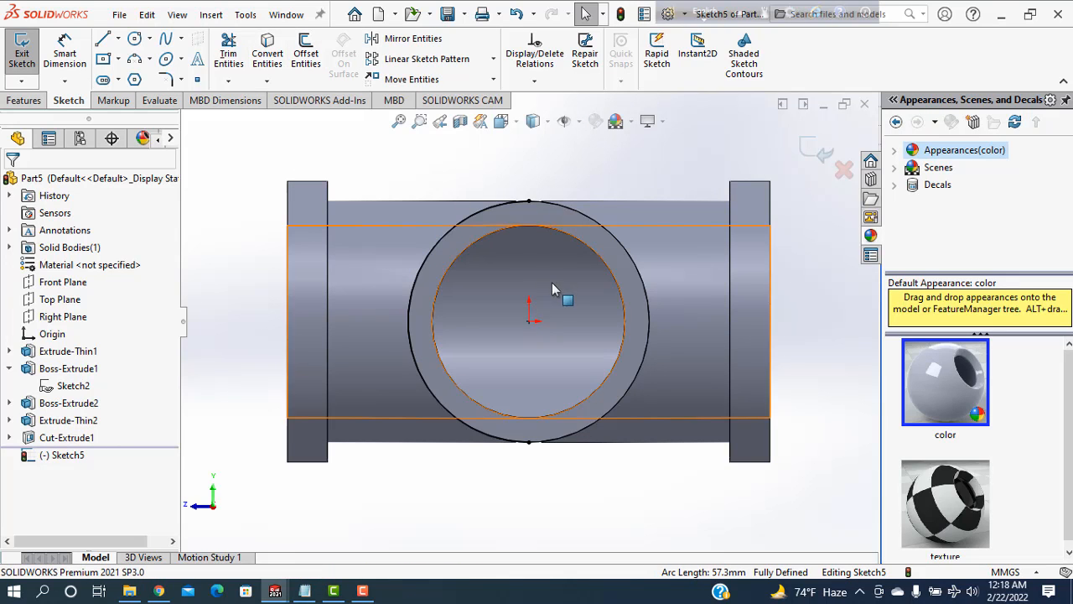
middle_click_drag(608, 191, 594, 204)
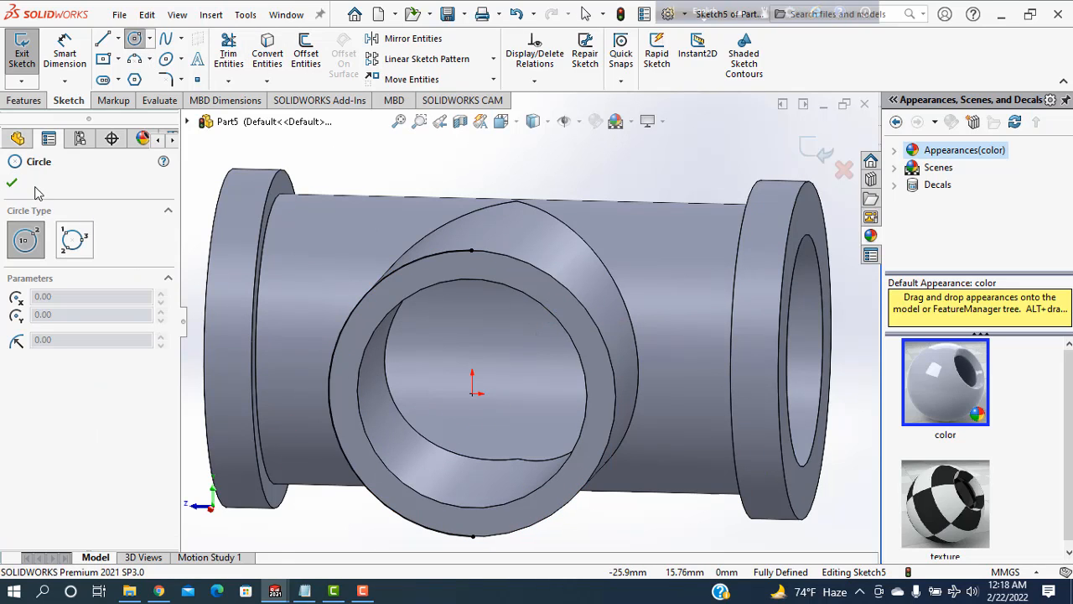
left_click(15, 185)
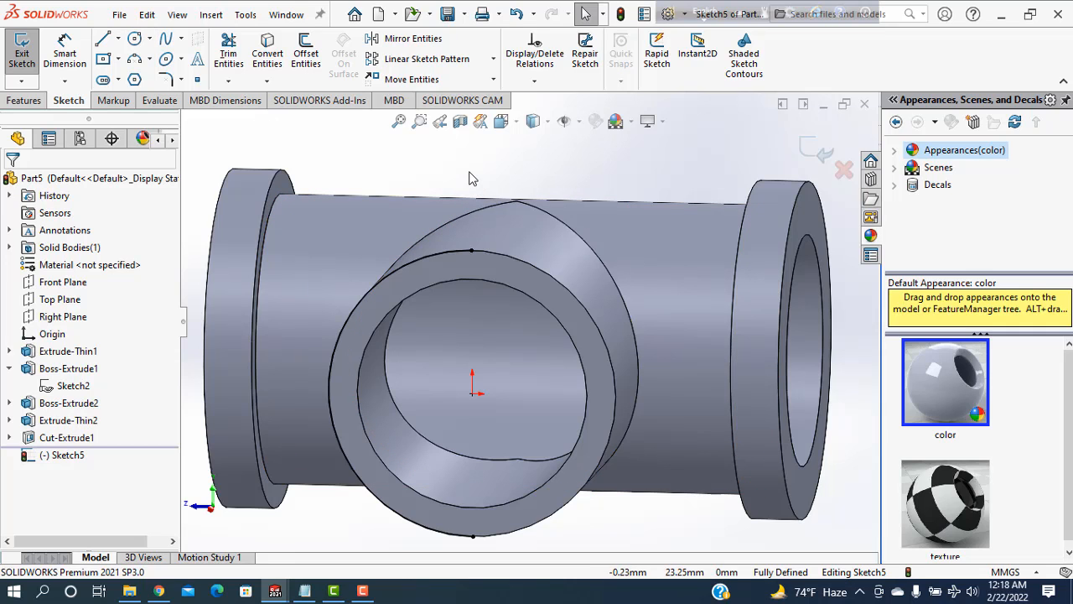
key("ctrl+z")
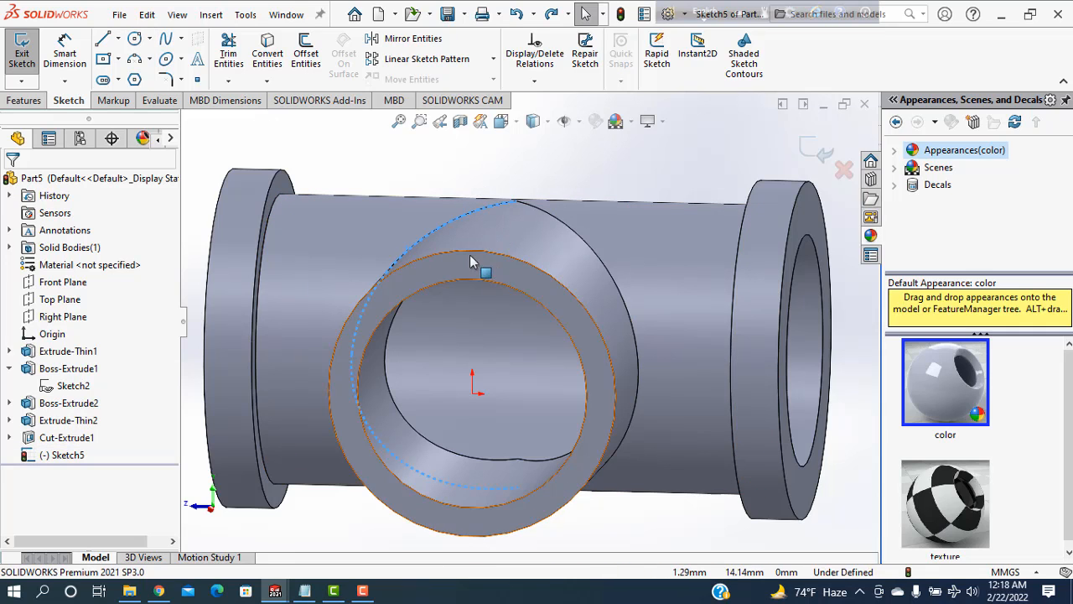
Step: Convert the outer circular edge of the branch's end face into sketch geometry
left_click(461, 254)
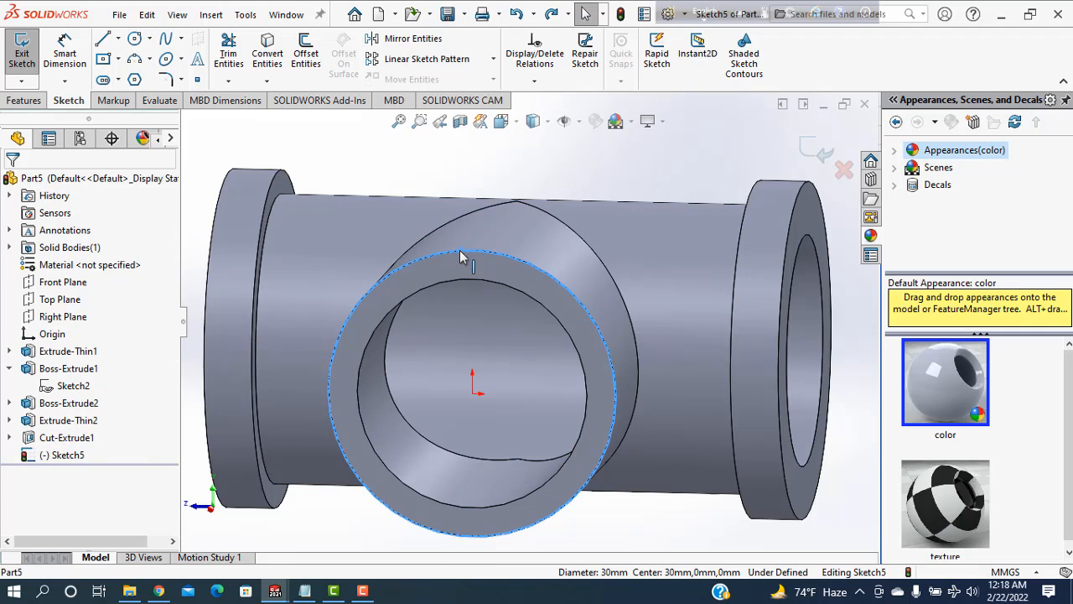
left_click(284, 46)
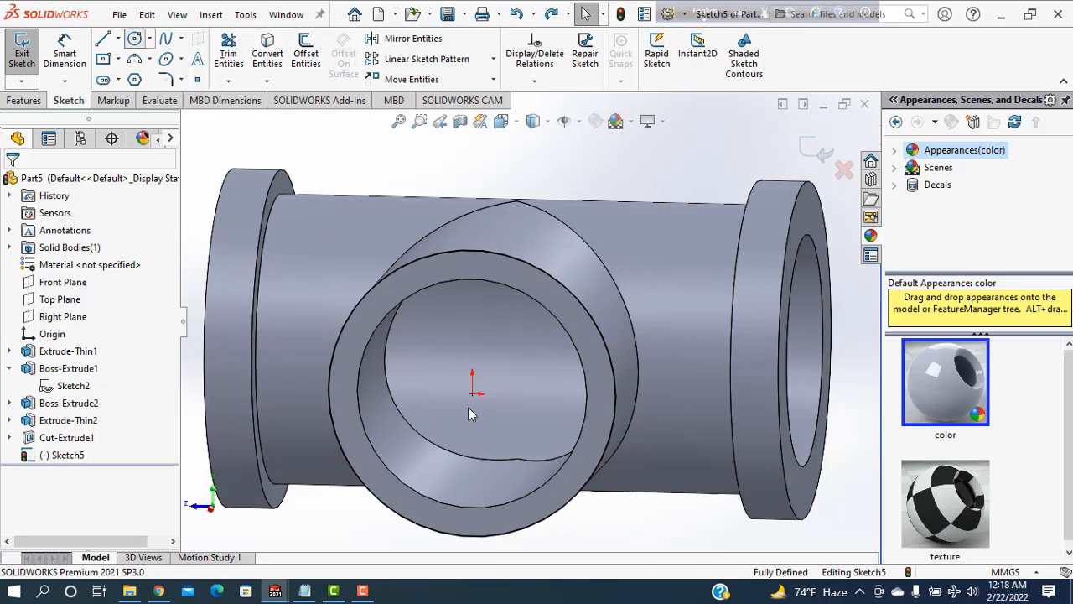
Step: Sketch a circle centred on the origin around the branch's end face and set its diameter to 35 mm
left_click(134, 39)
left_click(472, 392)
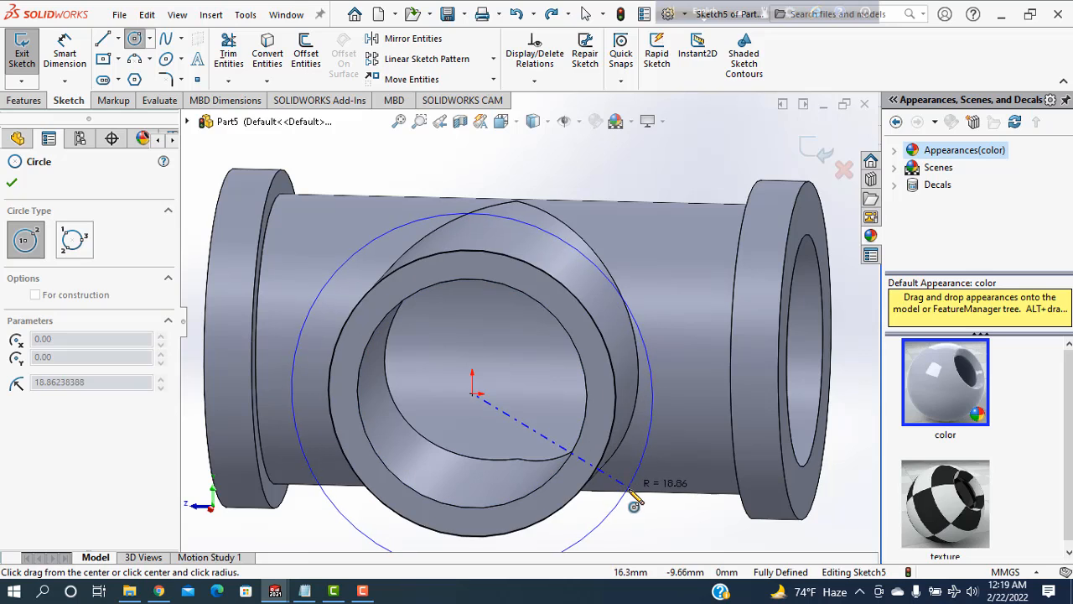
left_click(633, 495)
key("Escape")
left_click(646, 463)
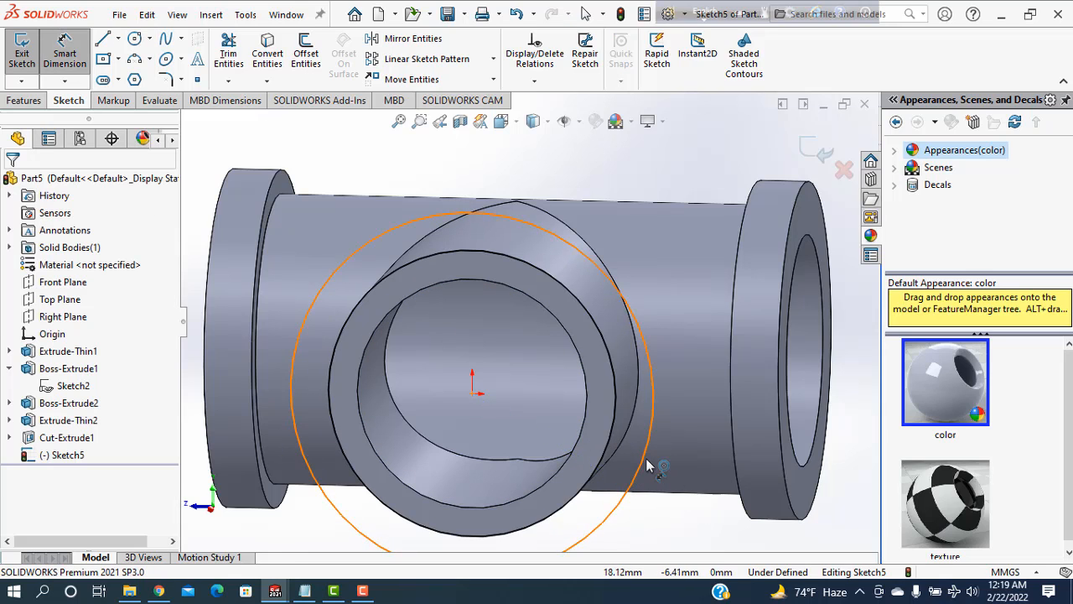
left_click(835, 412)
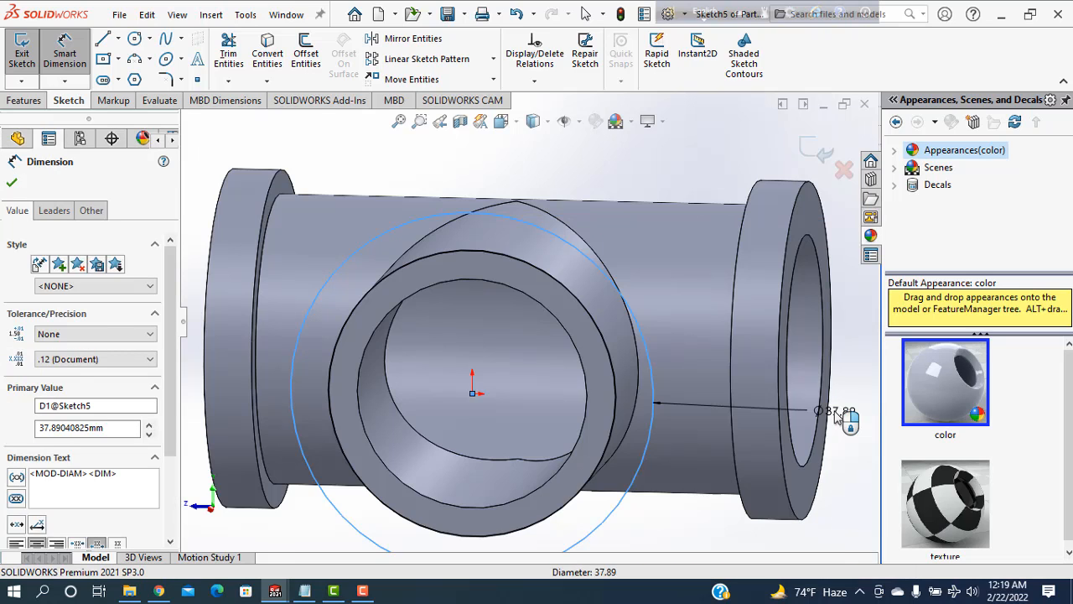
type("35")
key("Return")
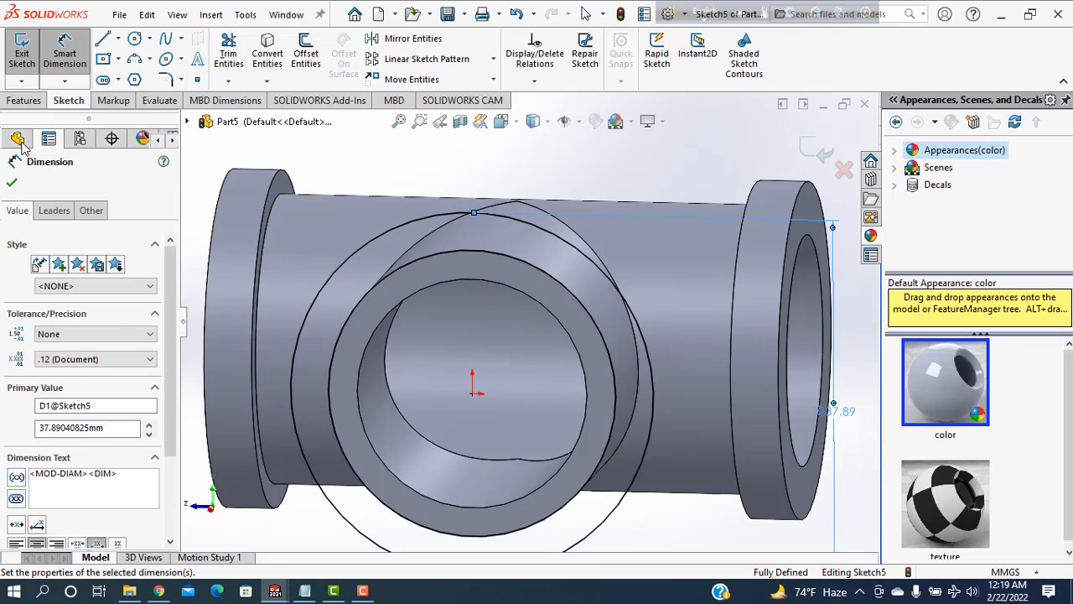
Step: Extrude the ring profile Blind 5 mm, reversed back along the branch, to form its end collar
left_click(25, 100)
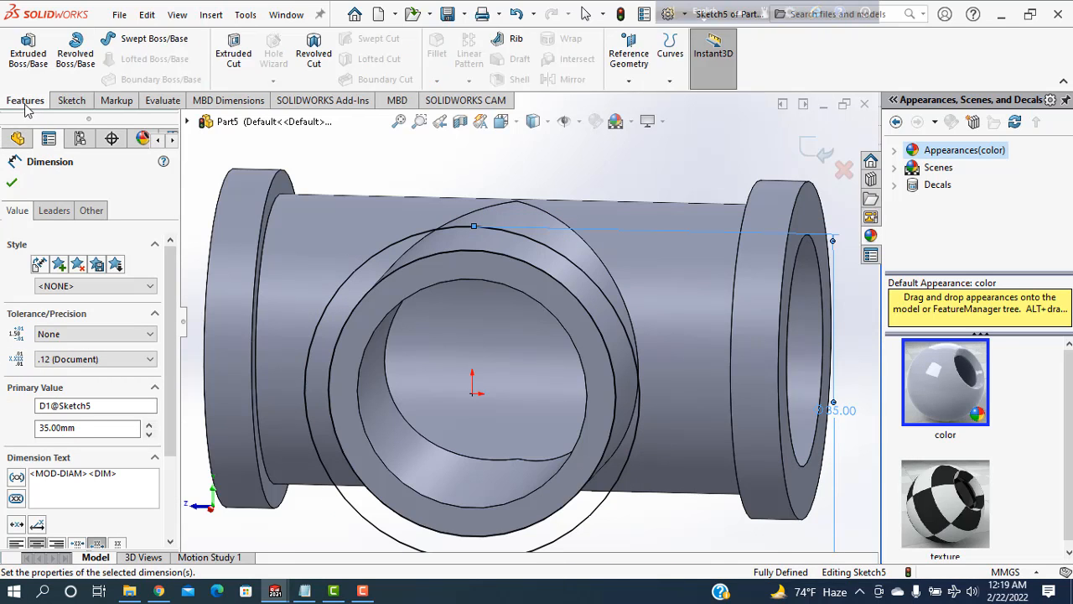
left_click(34, 67)
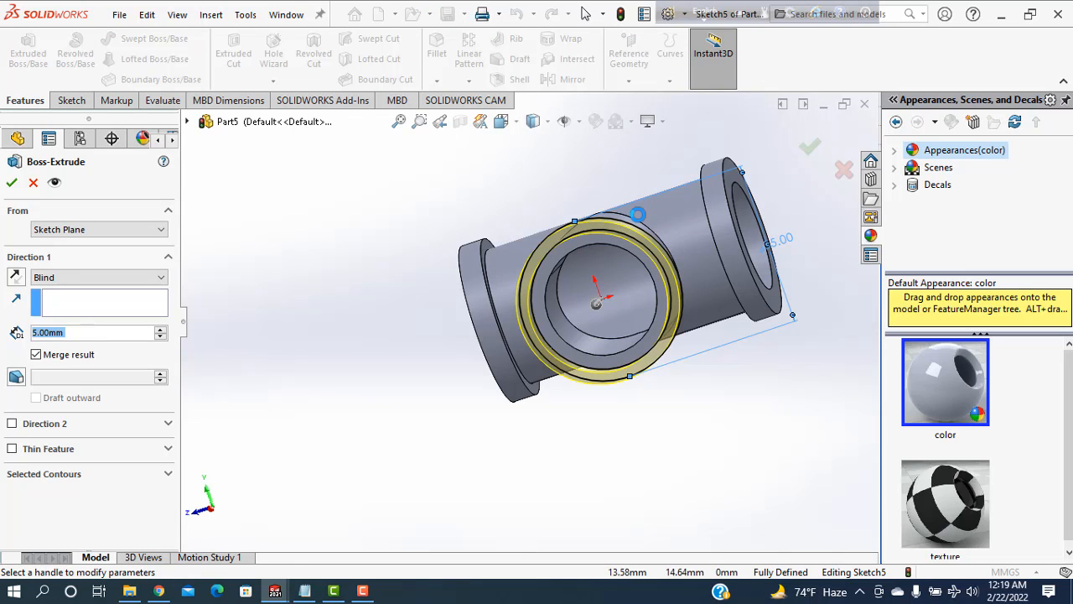
middle_click_drag(738, 375, 654, 426)
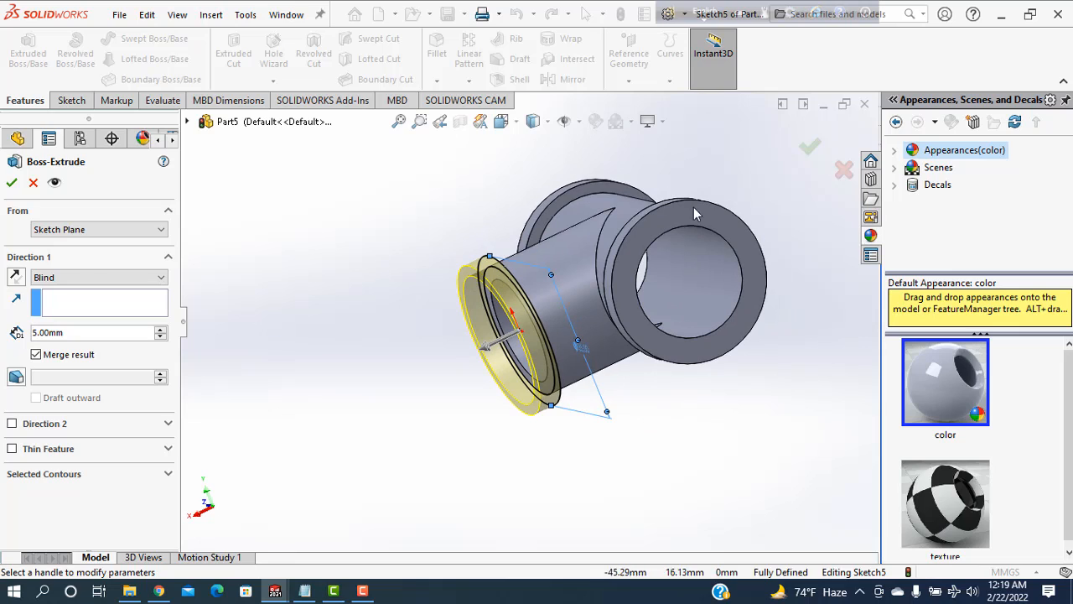
left_click(15, 278)
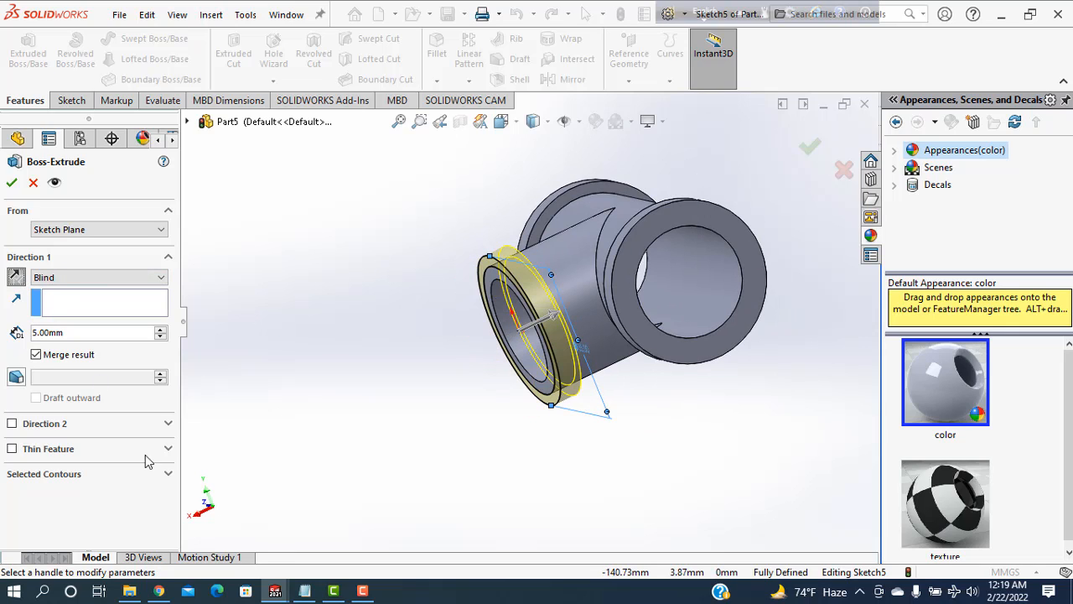
left_click(11, 182)
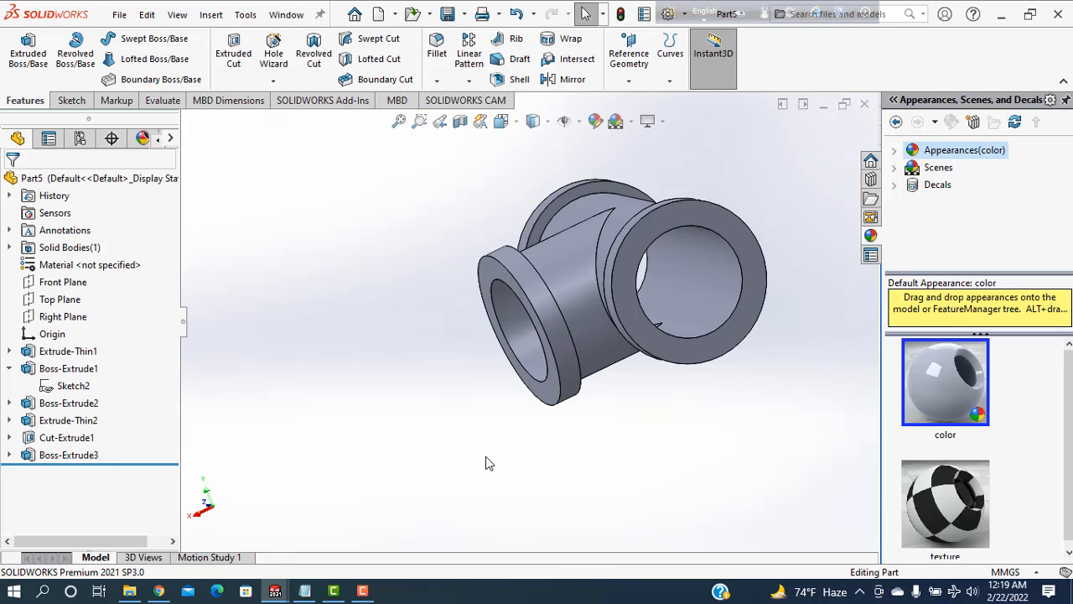
Step: Examine the fitting's interior with a section view through the Top Plane, and discard the section
mouse_move(487, 462)
middle_mouse_down()
mouse_move(589, 361)
mouse_move(416, 420)
mouse_move(446, 417)
mouse_move(411, 394)
middle_mouse_up()
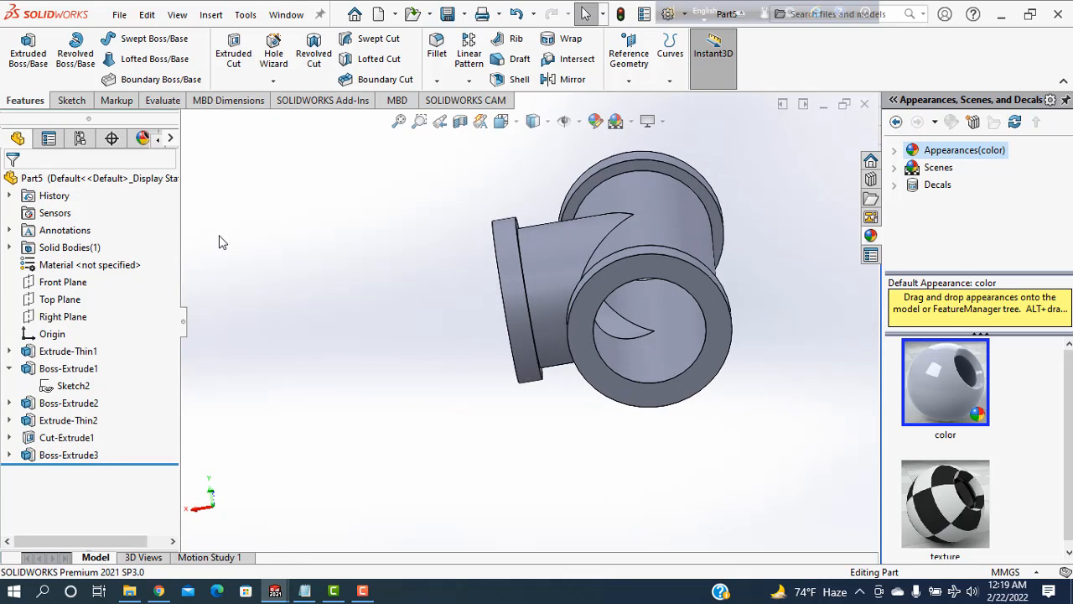
left_click(58, 300)
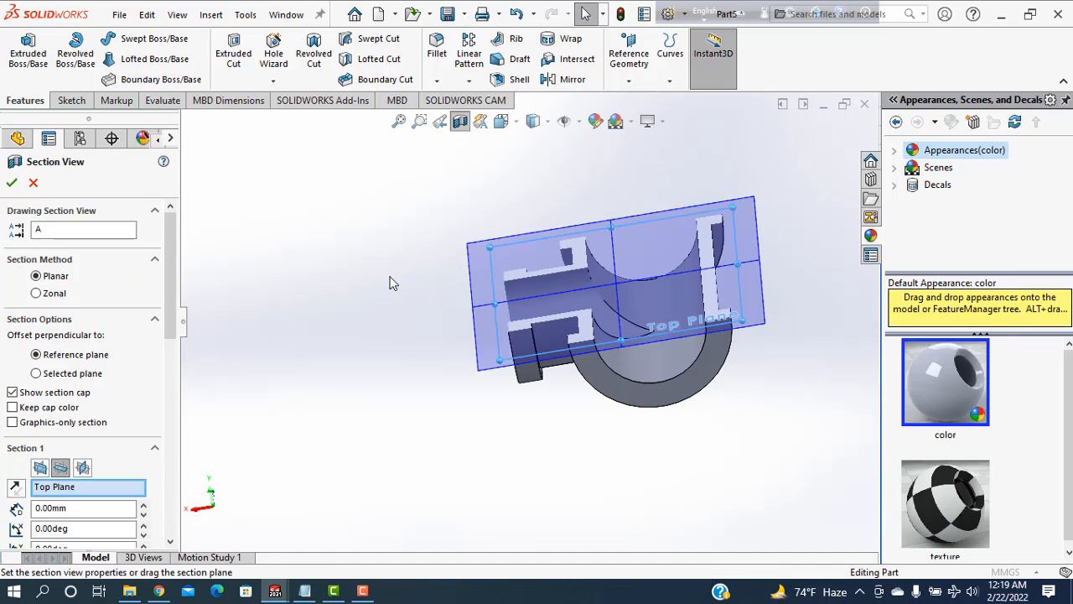
middle_click_drag(783, 200, 738, 423)
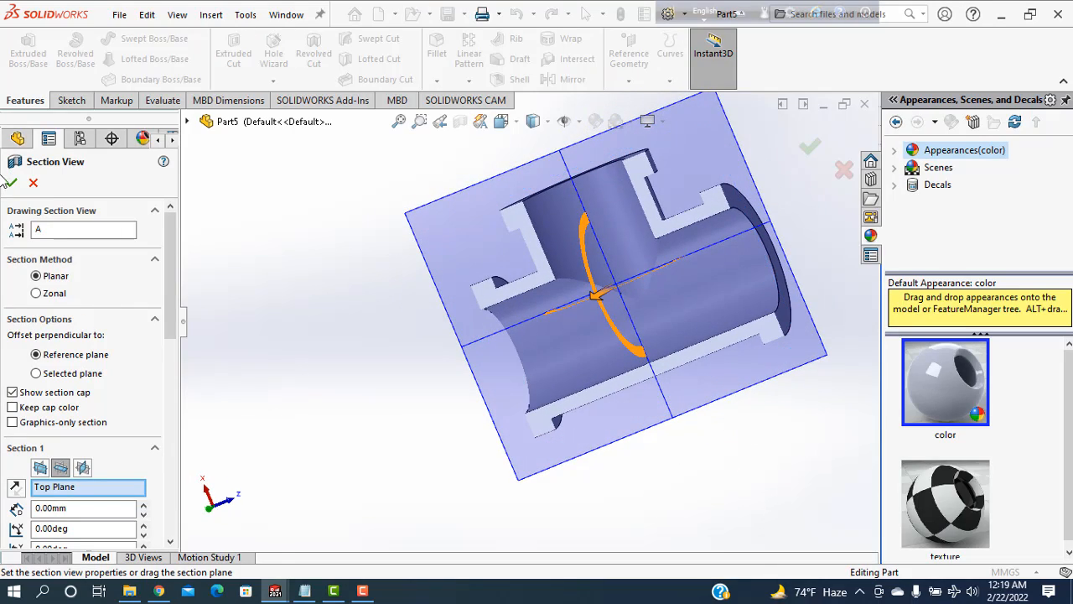
left_click(34, 183)
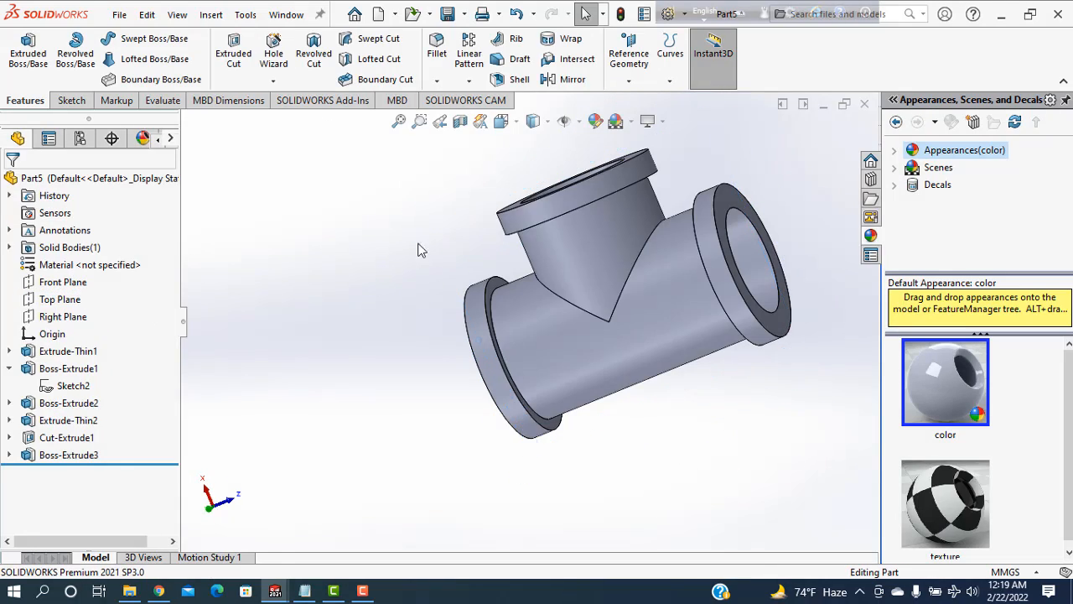
Step: Start a Thread feature on the inner circular edge at one open end of the main tube
middle_click_drag(366, 273, 459, 405)
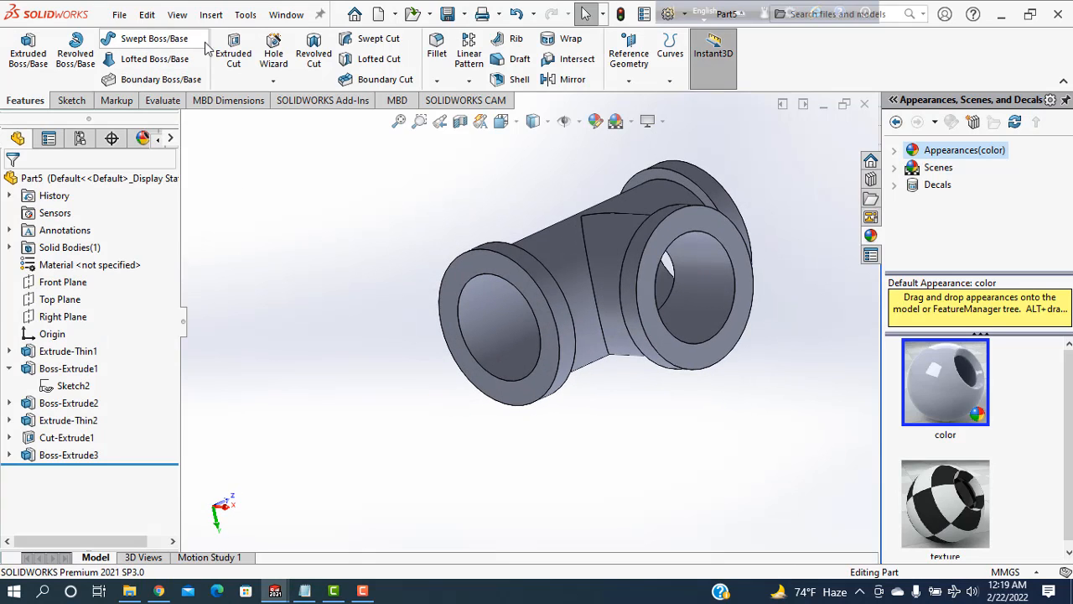
left_click(273, 81)
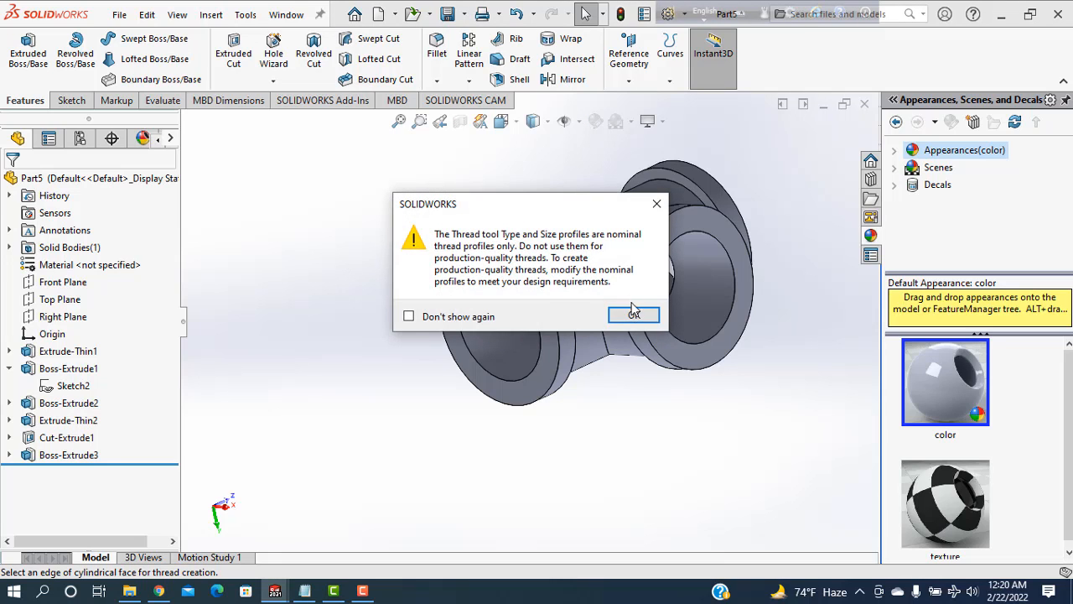
left_click(634, 316)
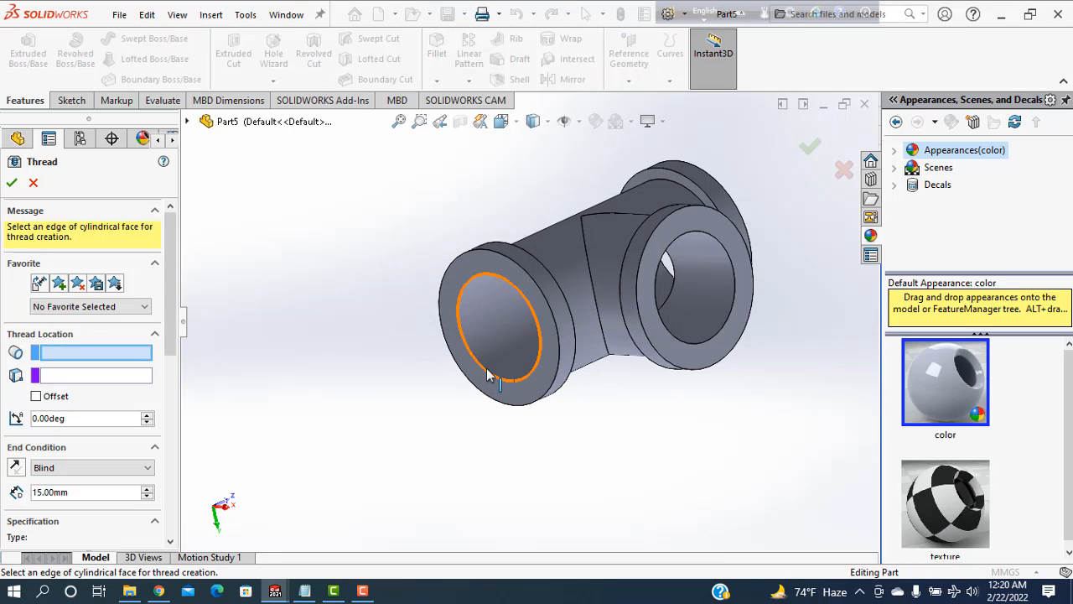
left_click(487, 368)
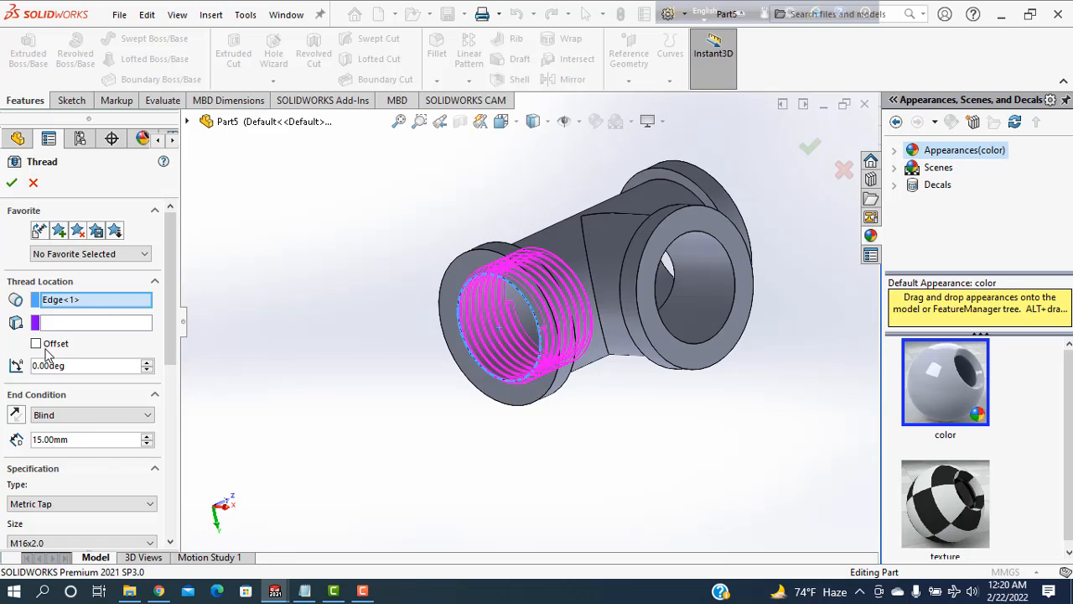
Step: Specify the tube thread as Metric Tap, size M16x2.0
scroll(172, 371, "down", 3)
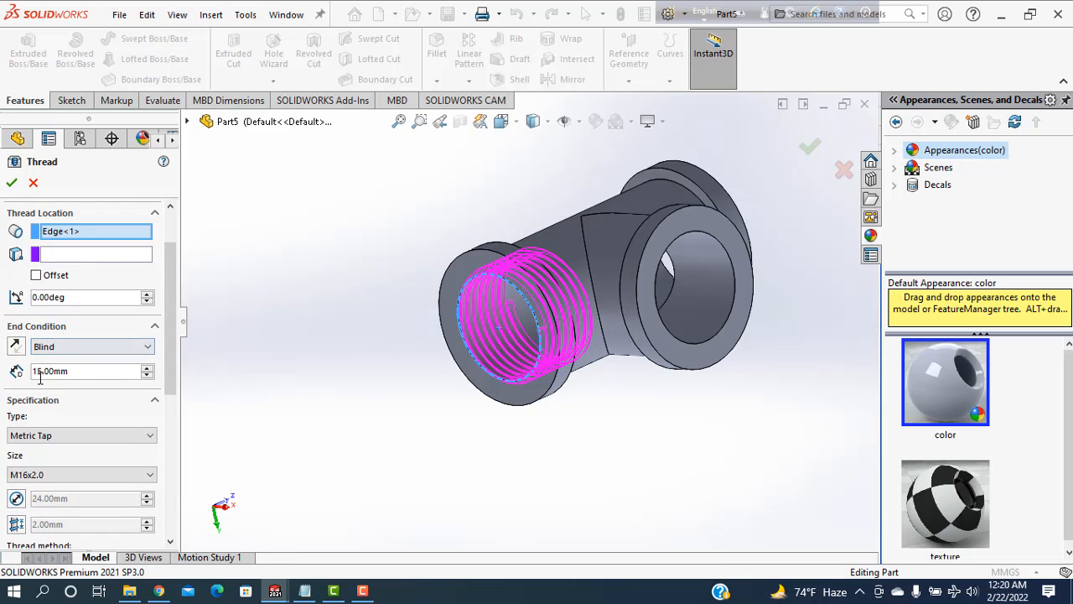
left_click_drag(165, 389, 167, 416)
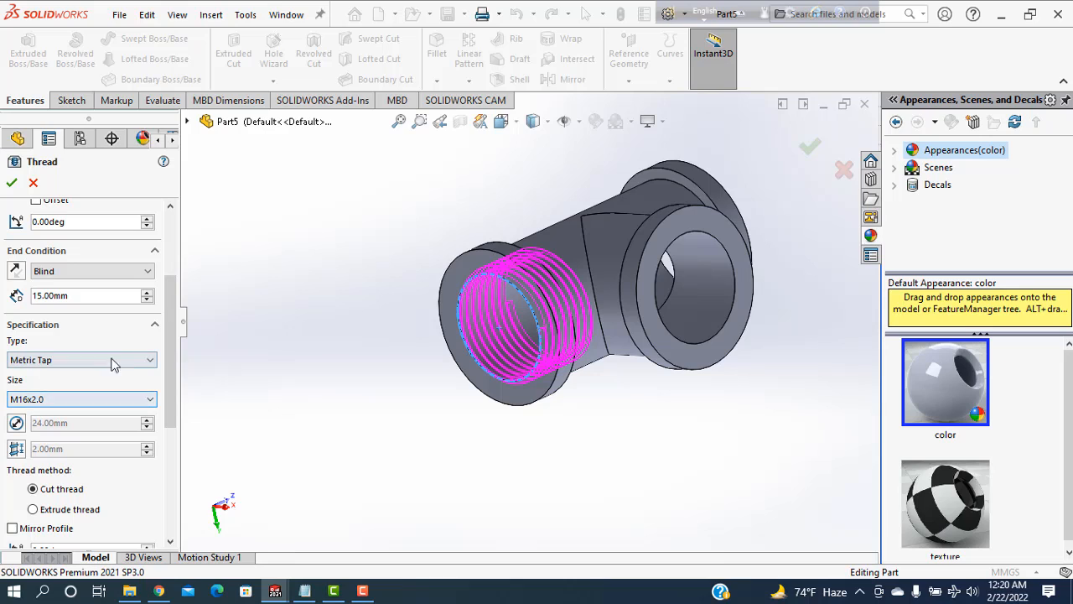
left_click(145, 360)
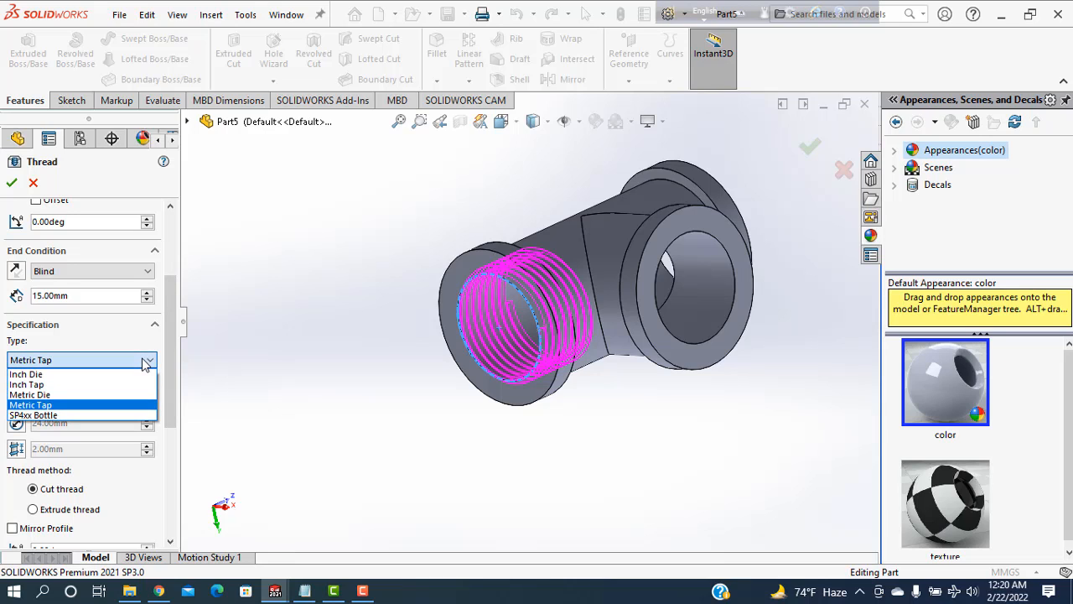
left_click(76, 406)
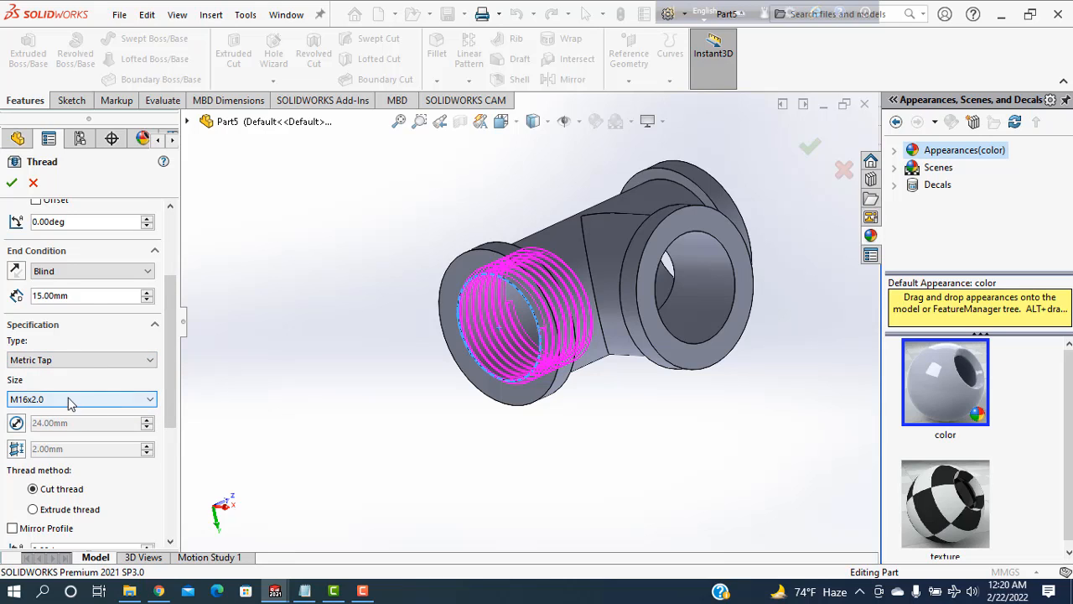
left_click(149, 407)
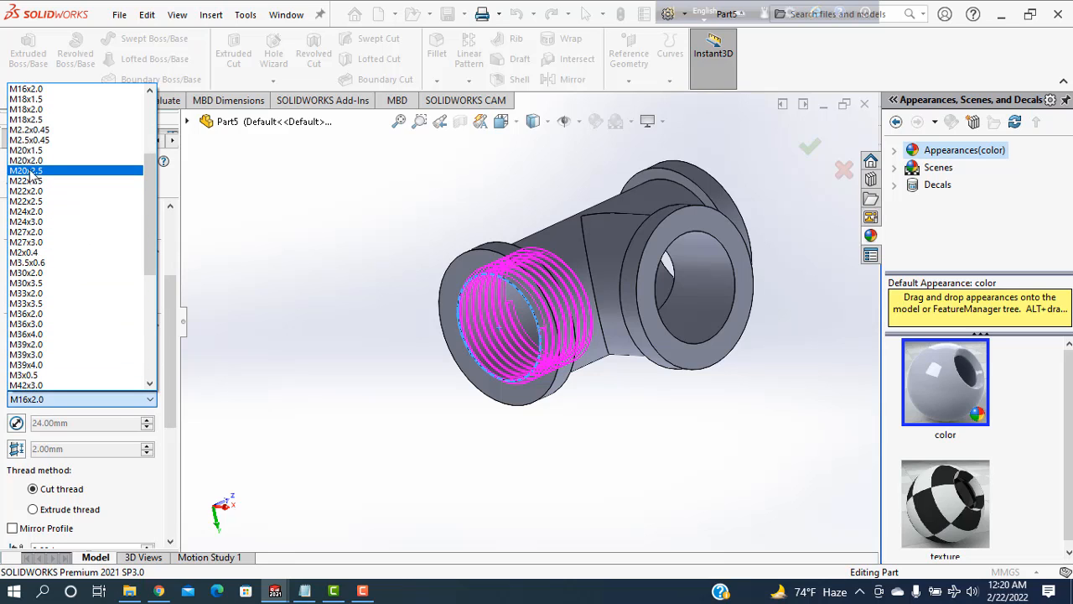
left_click(21, 90)
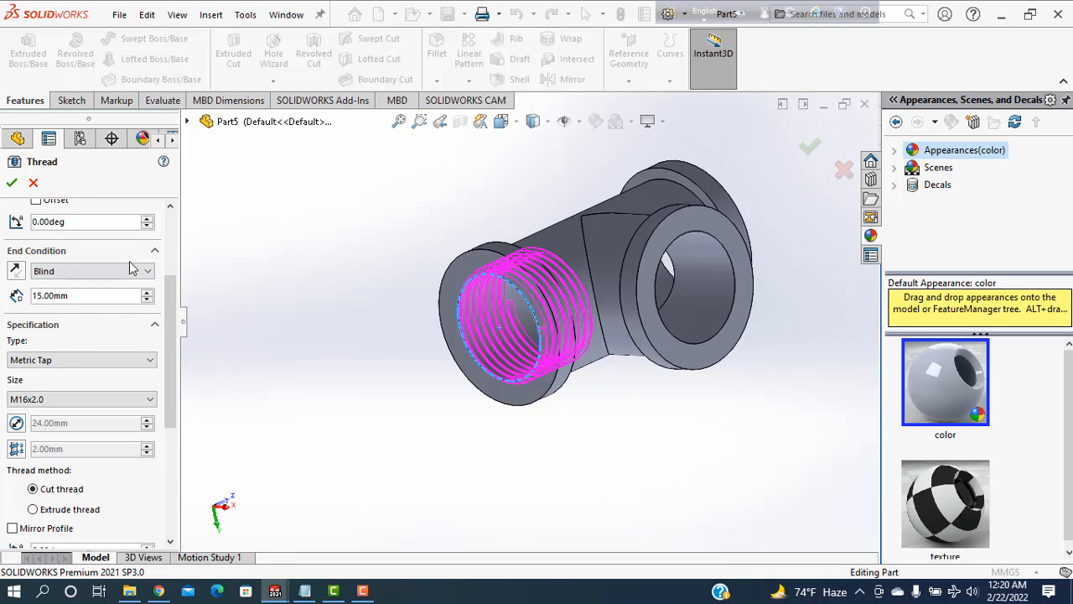
Step: Offset the thread start by 2 mm in the reversed direction, outward past the edge, and create the 15 mm deep cut thread
left_click_drag(174, 325, 181, 421)
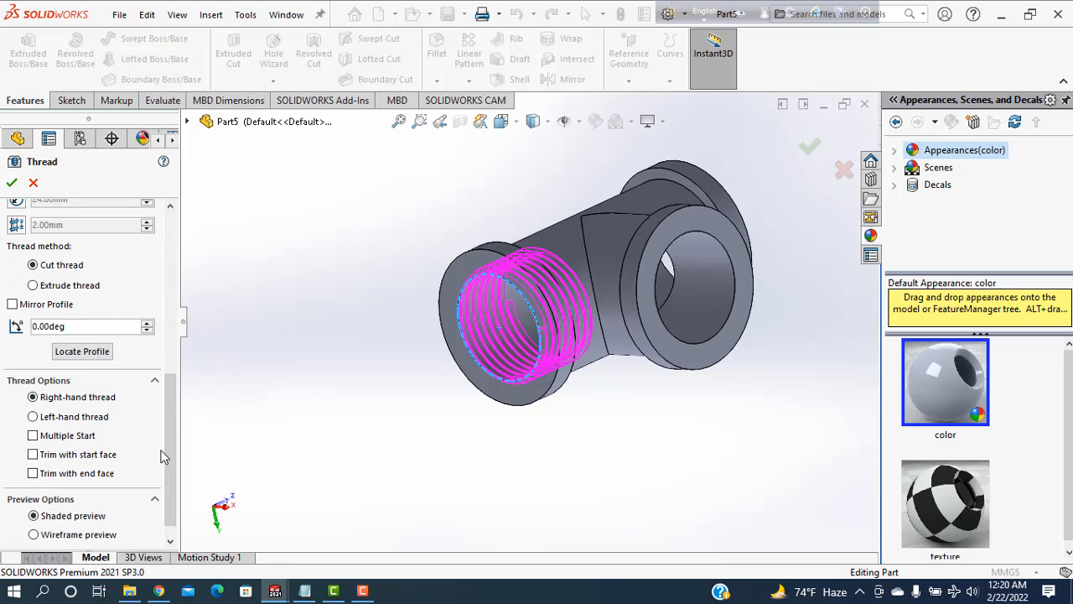
left_click_drag(171, 457, 176, 298)
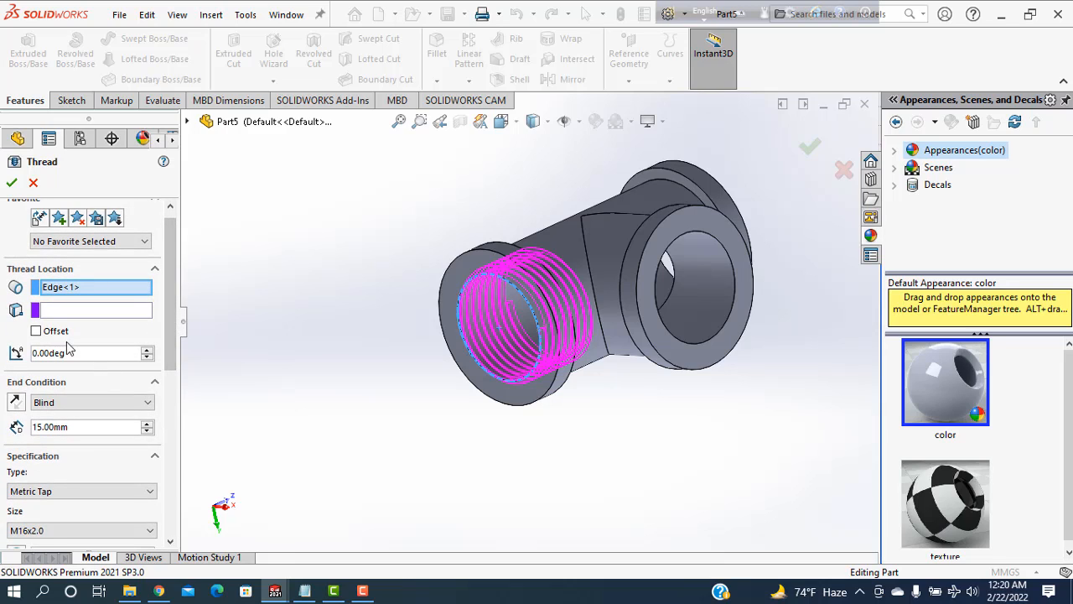
left_click(36, 331)
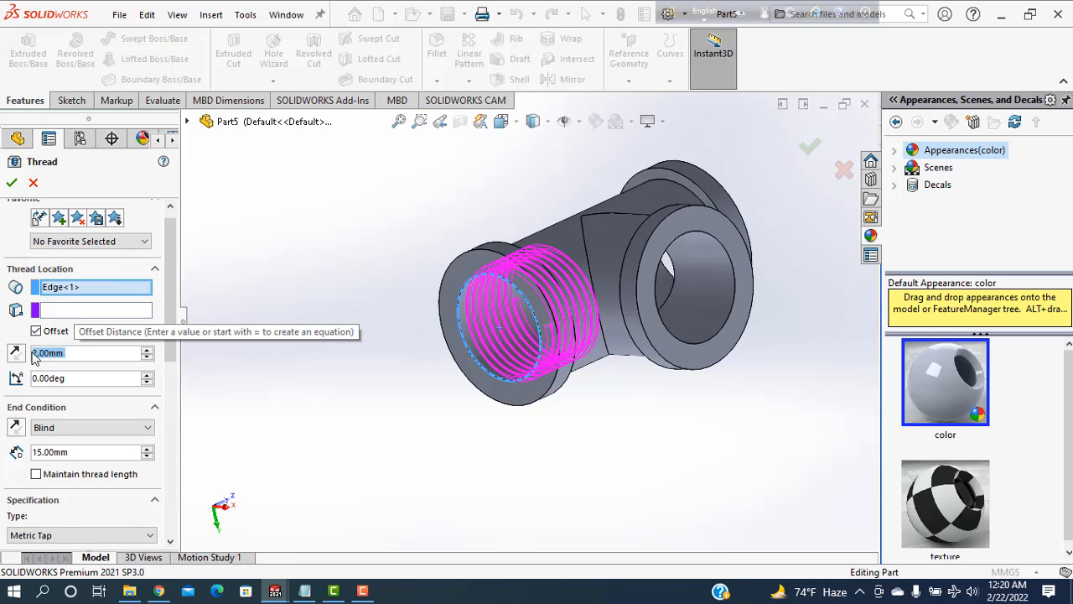
left_click(17, 355)
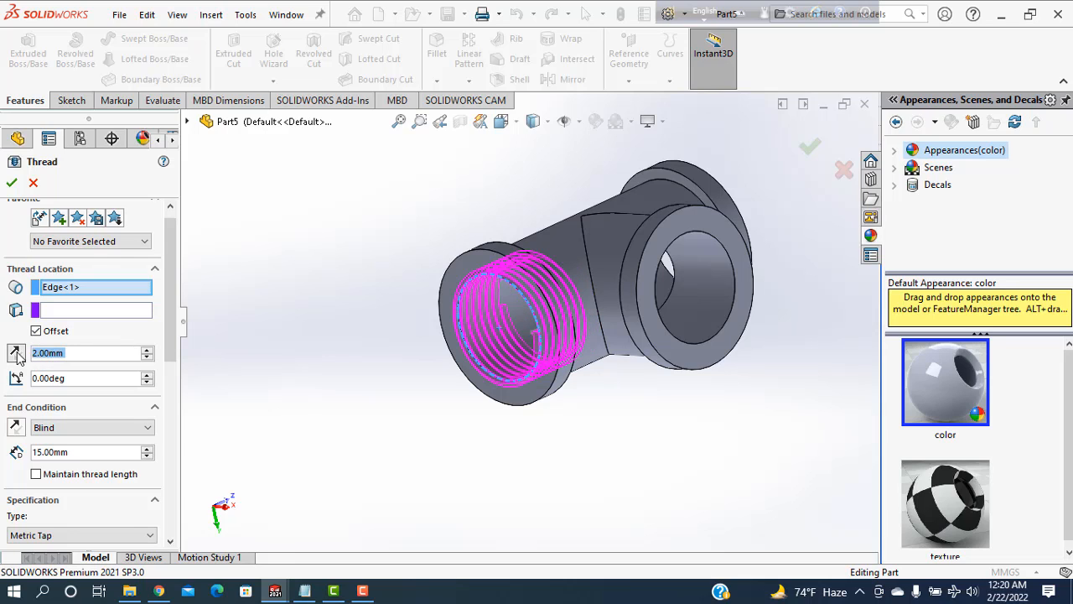
left_click(12, 183)
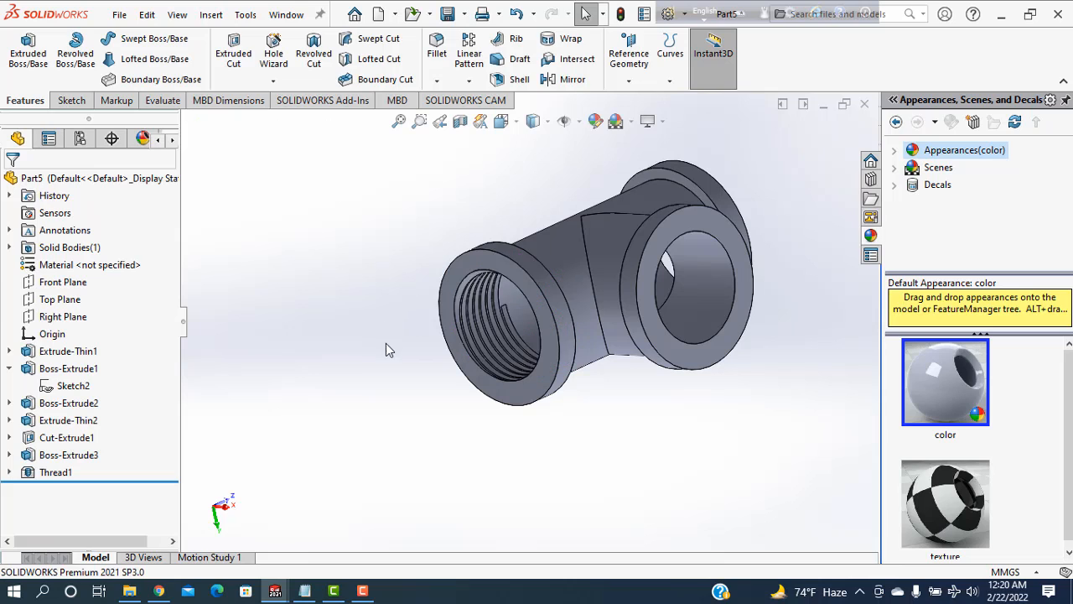
Step: Start a Thread feature on the inner circular edge of the side branch's opening
scroll(492, 382, "down", 3)
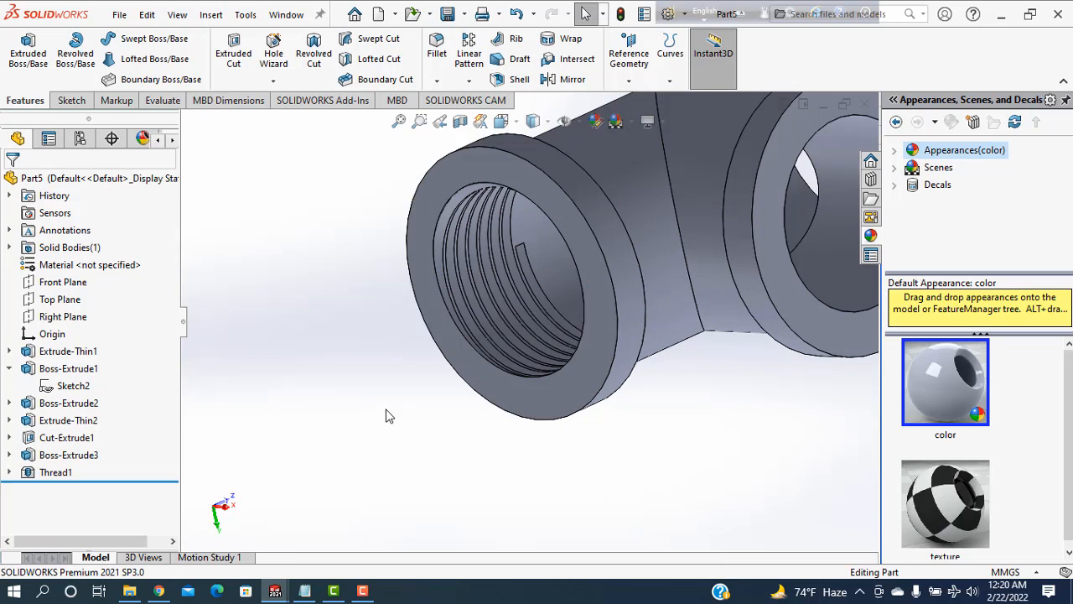
middle_click_drag(407, 404, 347, 371)
scroll(438, 324, "down", 5)
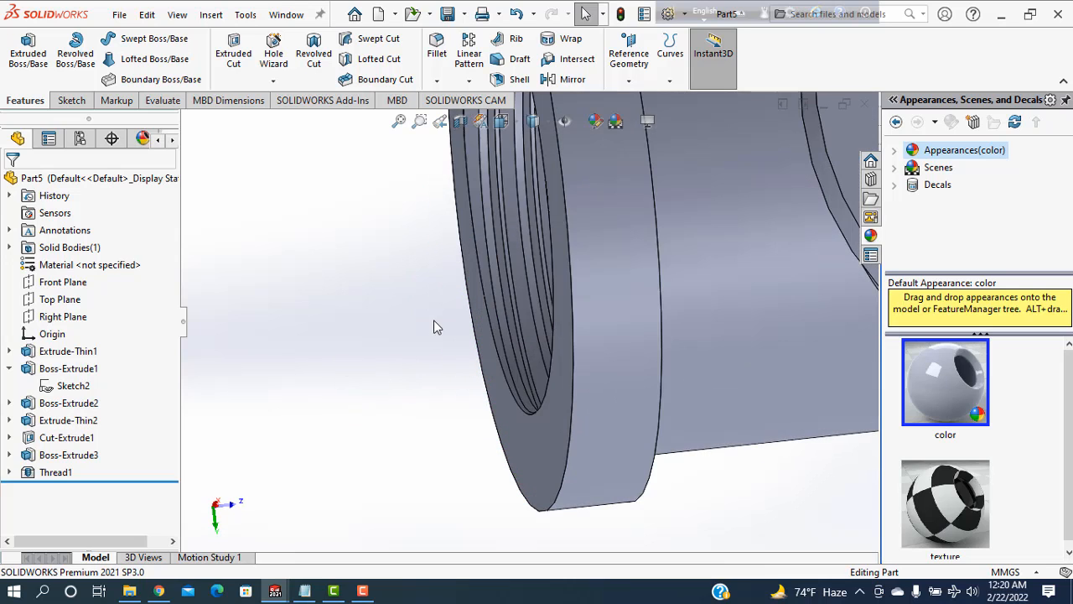
scroll(511, 331, "up", 10)
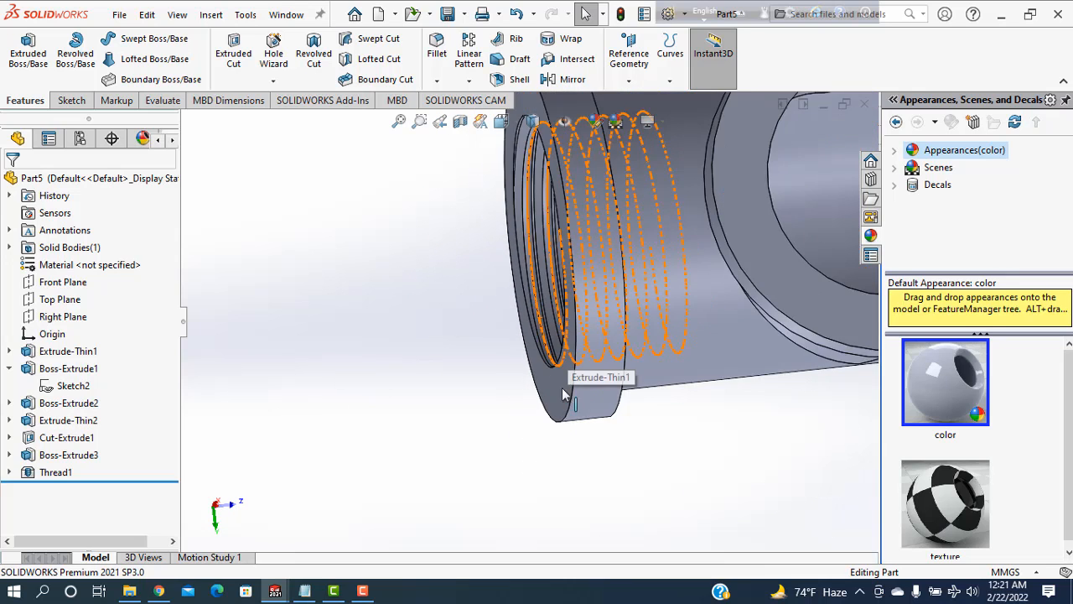
middle_click_drag(723, 428, 683, 452)
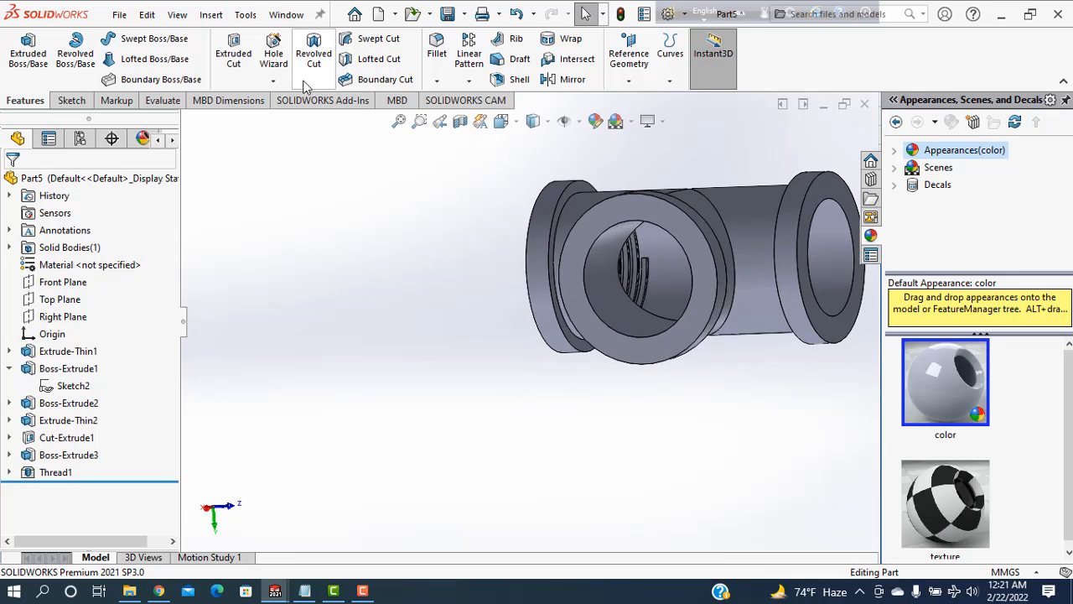
left_click(274, 82)
left_click(287, 138)
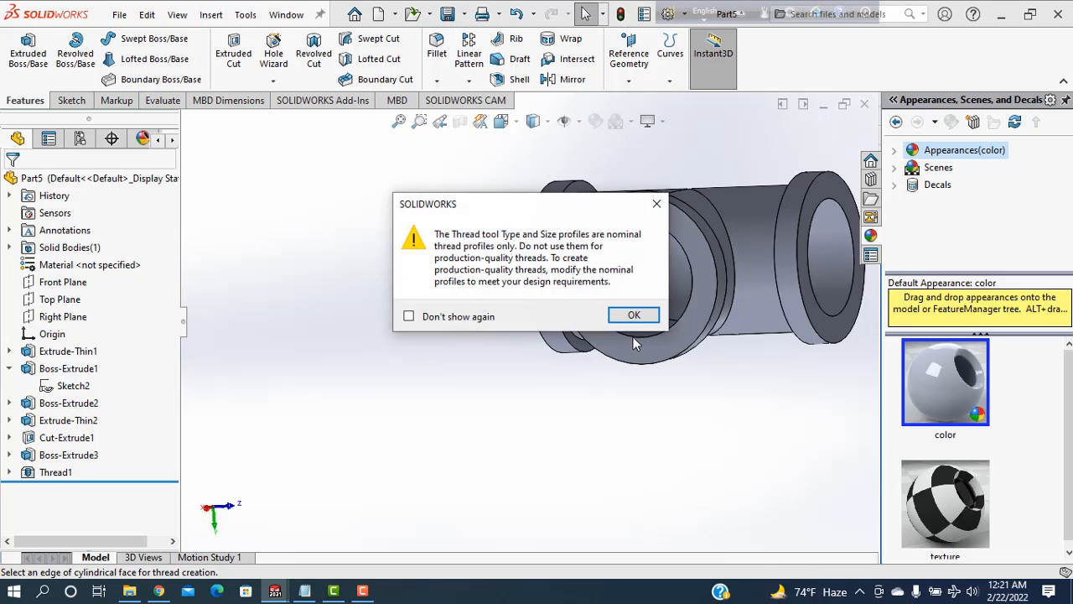
left_click(631, 314)
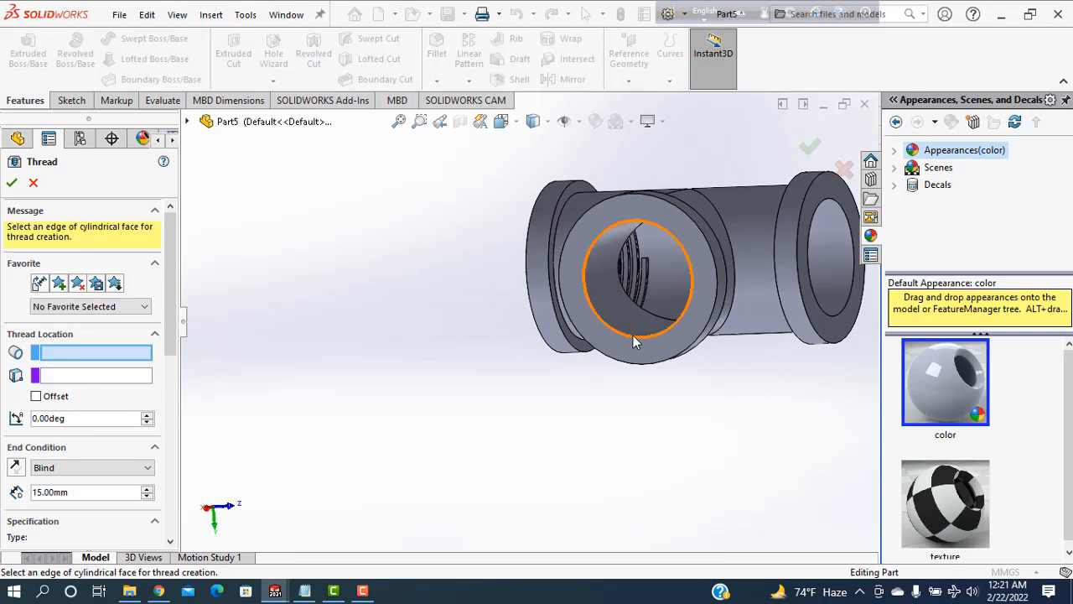
left_click(632, 334)
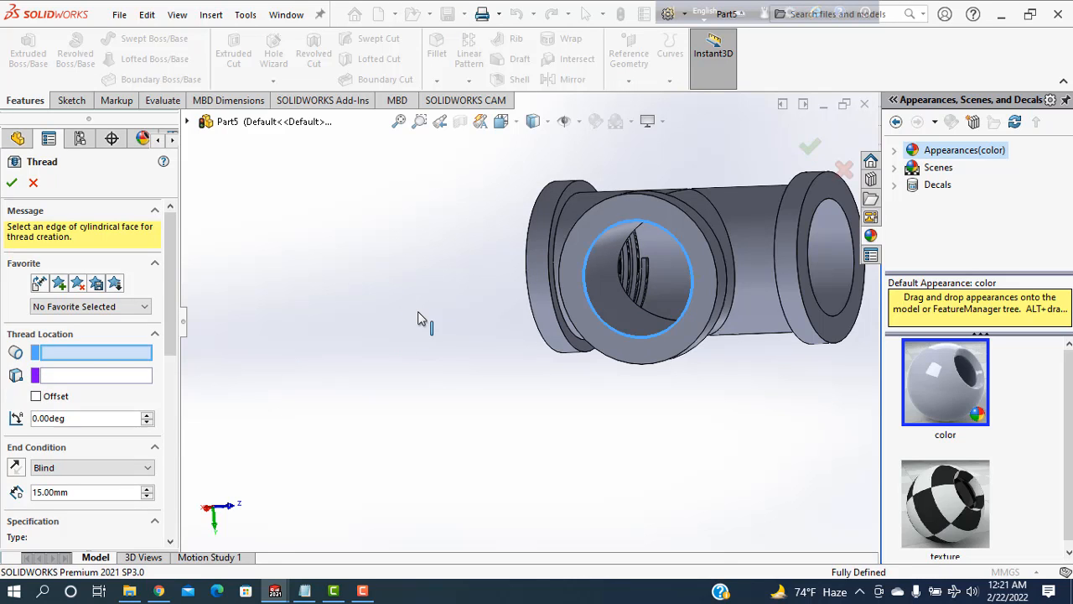
Step: Offset the branch thread's start by 2 mm in the reversed direction and create the 15 mm deep M16x2.0 Metric Tap cut thread
middle_click_drag(482, 392, 267, 412)
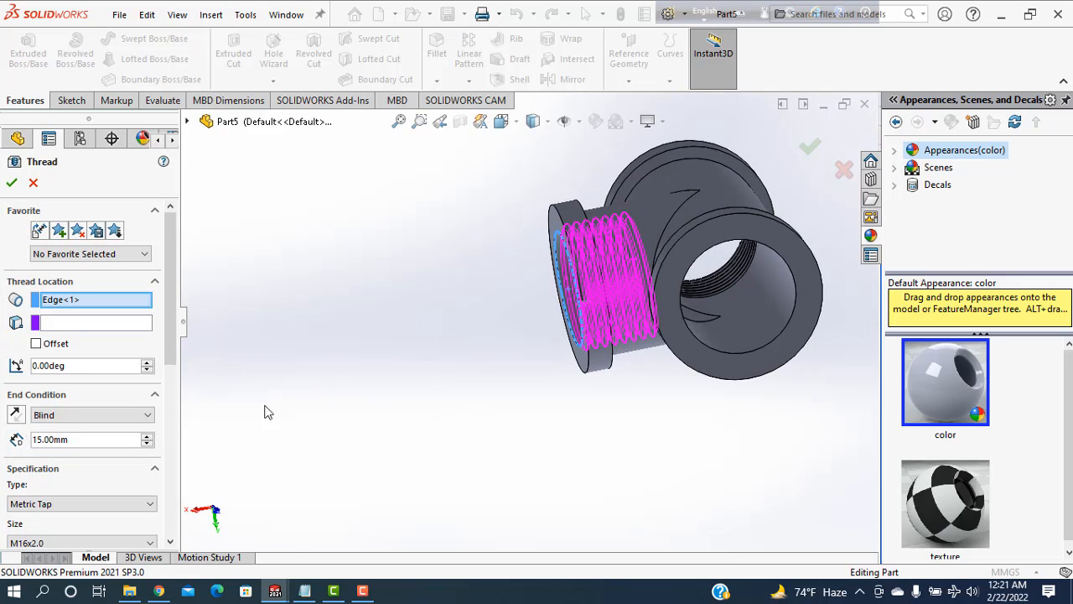
left_click(36, 344)
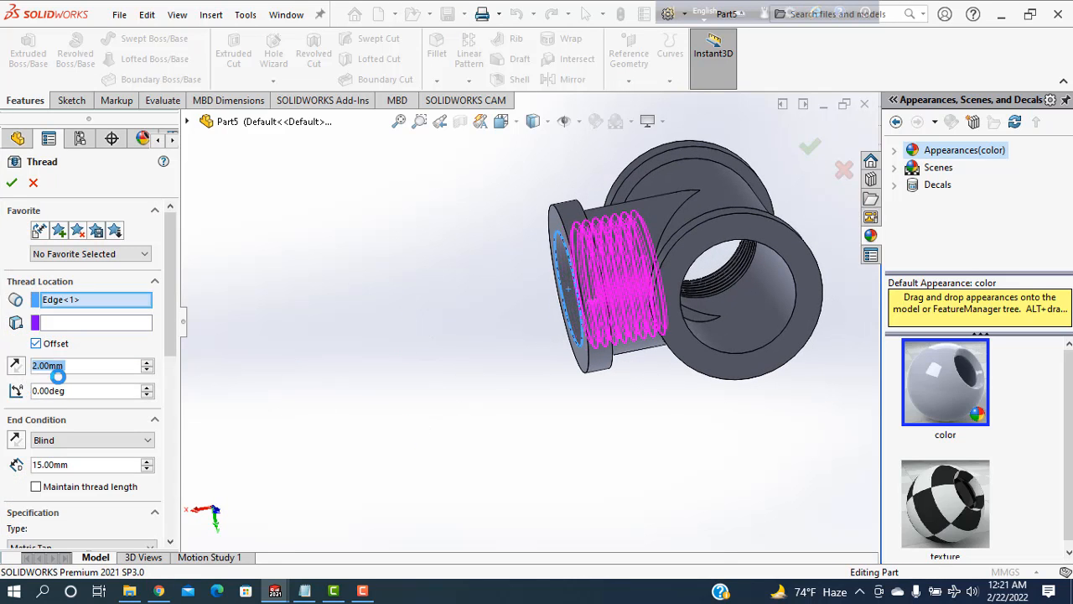
left_click(16, 366)
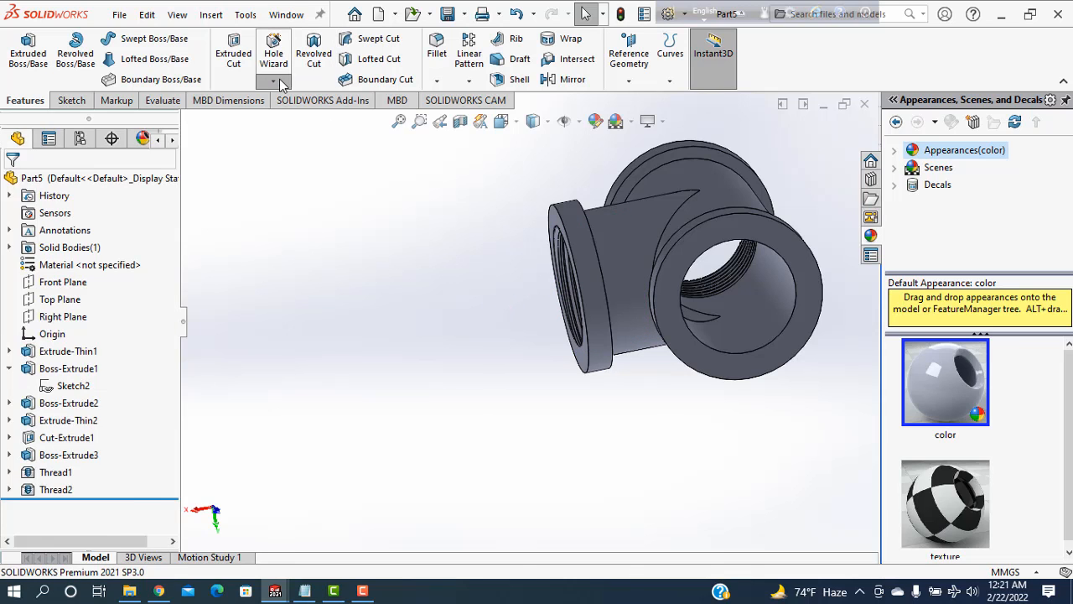
Step: Start a Thread feature on the inner circular edge at the main tube's remaining unthreaded end
left_click(272, 80)
left_click(290, 138)
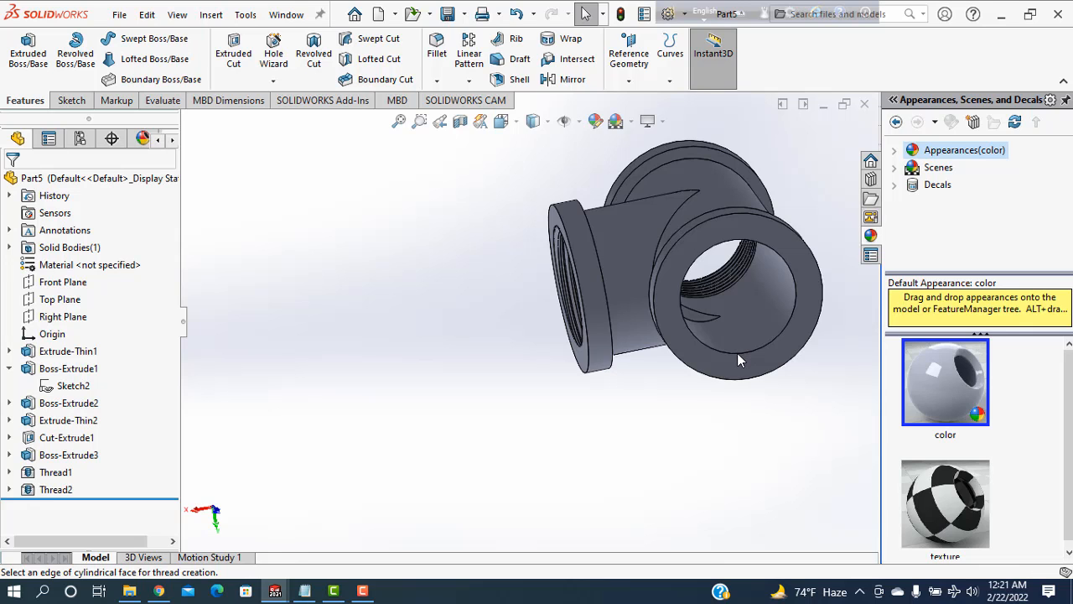
left_click(655, 316)
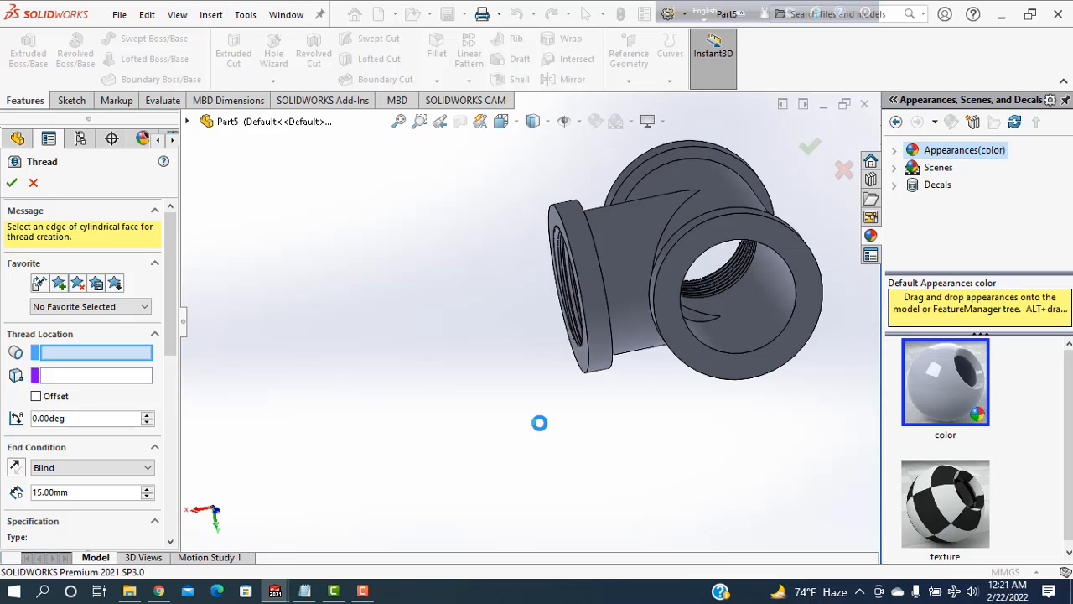
middle_click_drag(556, 434, 611, 446)
scroll(282, 417, "up", 1)
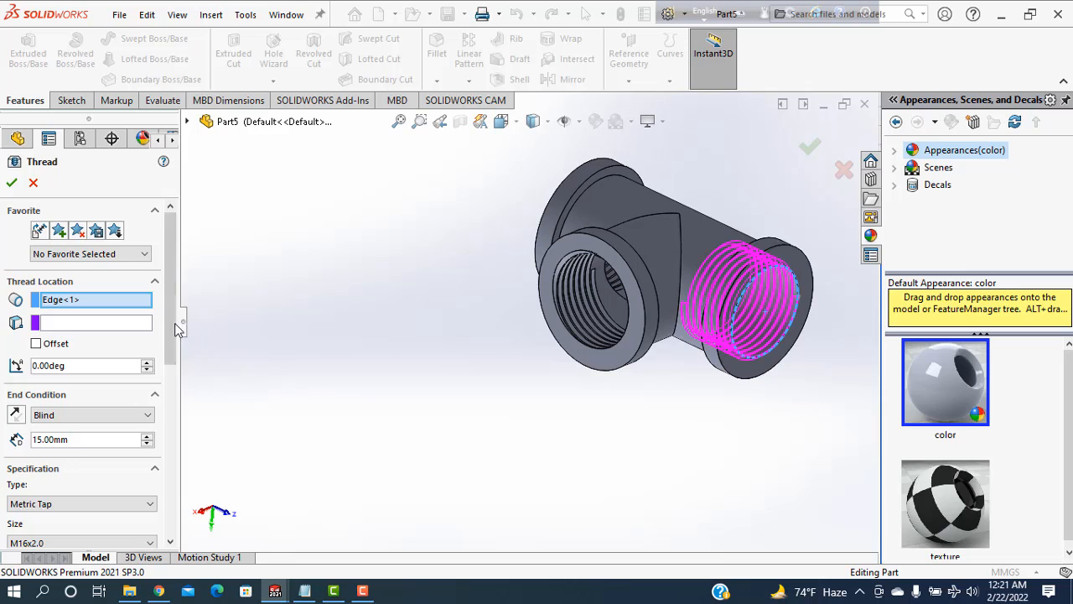
Step: Make the thread left-hand with a reversed 2 mm start offset, and create the 15 mm deep M16x2.0 cut
scroll(23, 412, "down", 10)
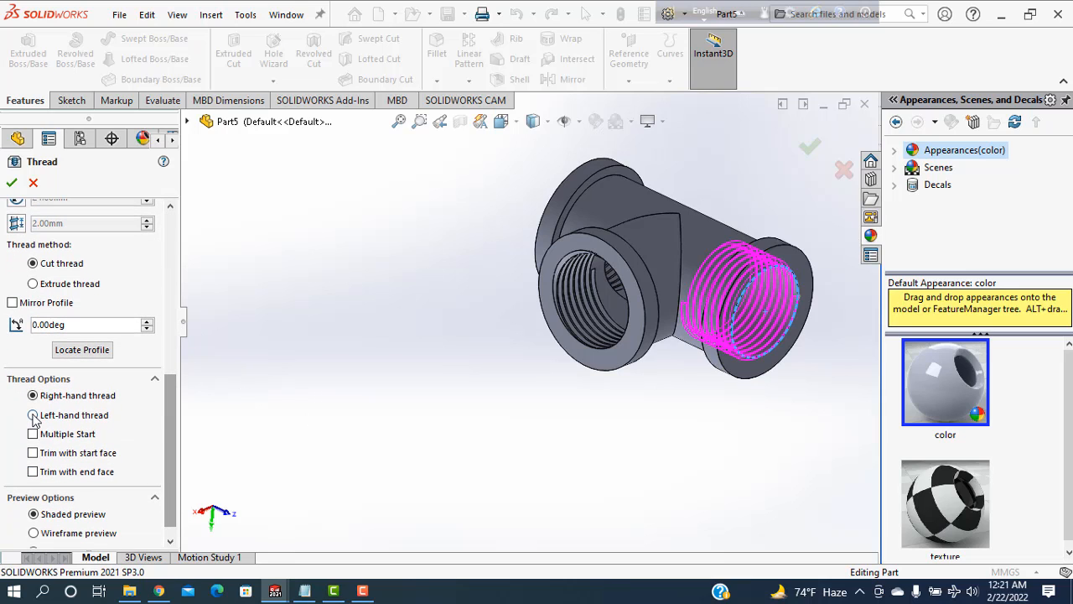
left_click(33, 416)
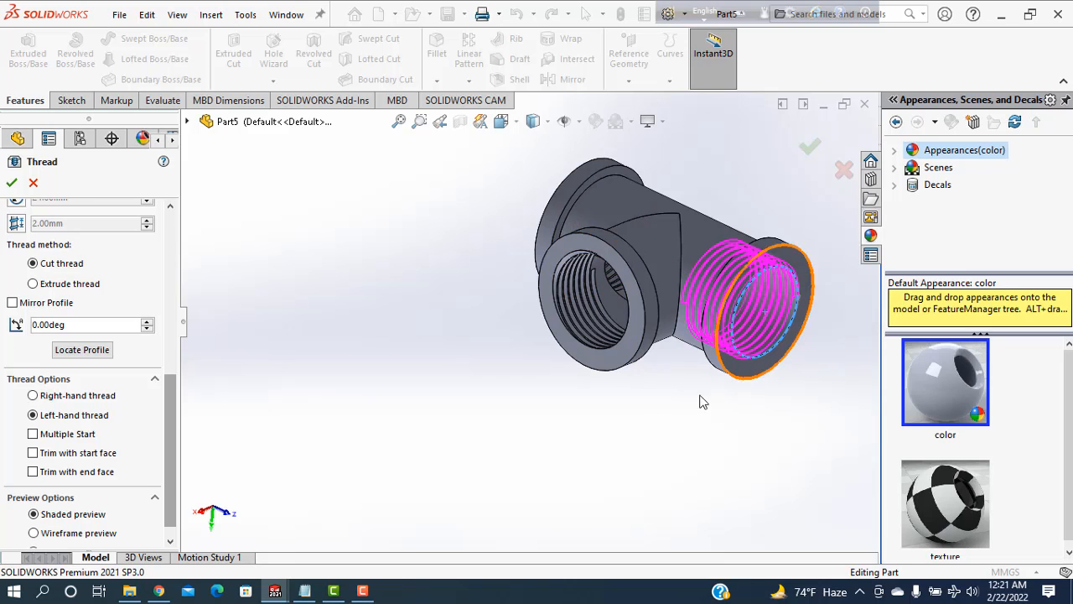
scroll(59, 285, "up", 6)
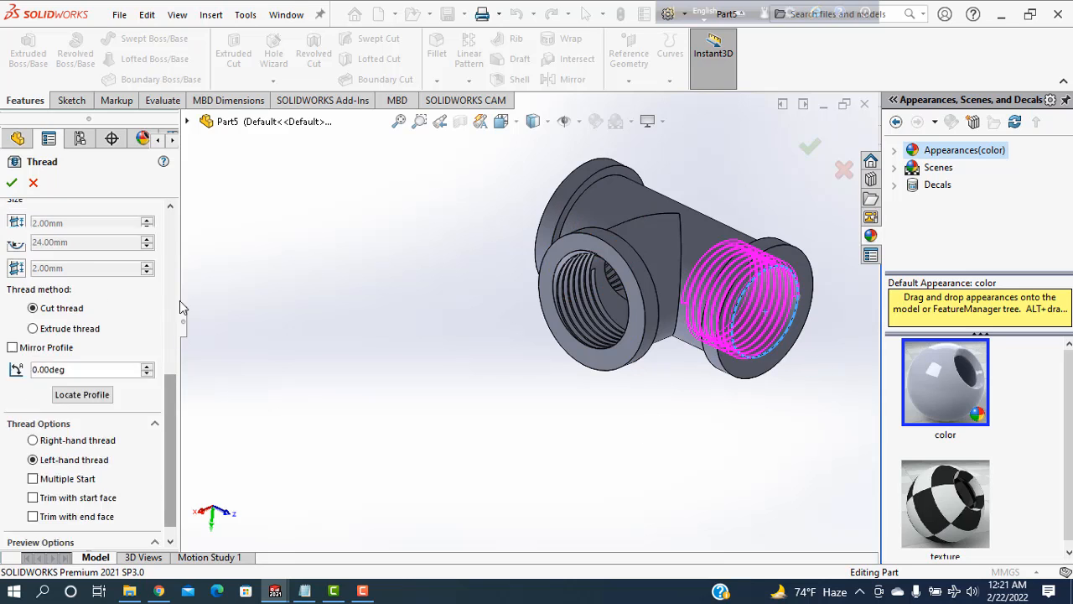
left_click(35, 252)
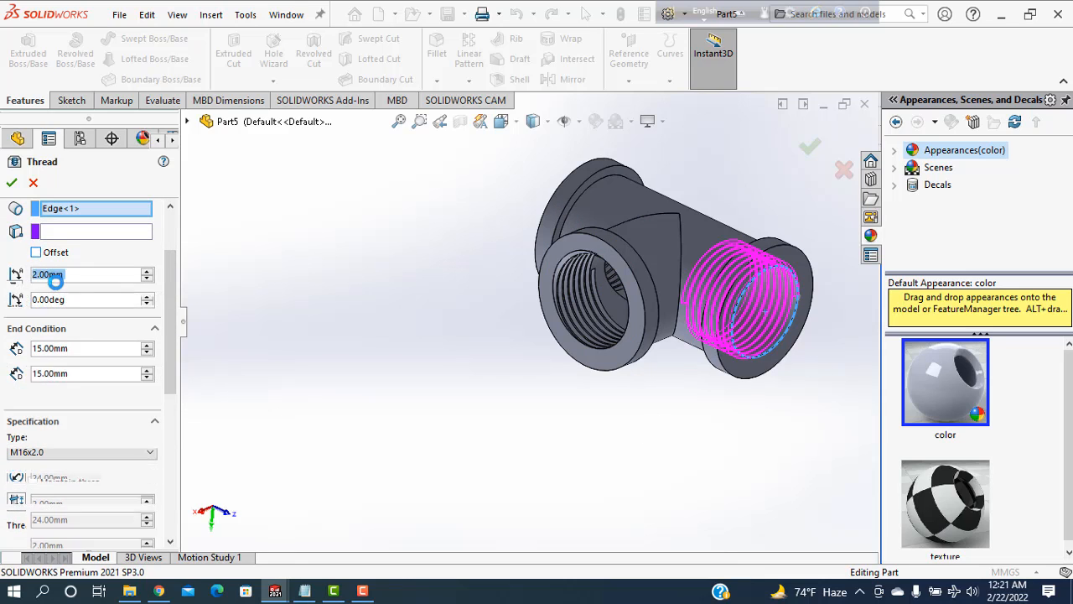
left_click(15, 275)
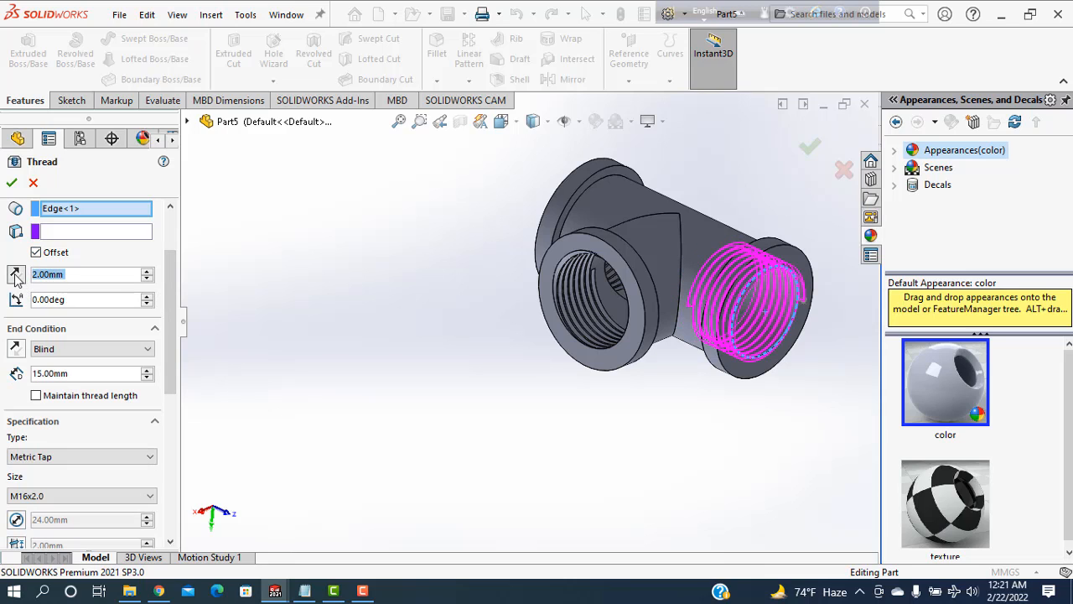
left_click(12, 183)
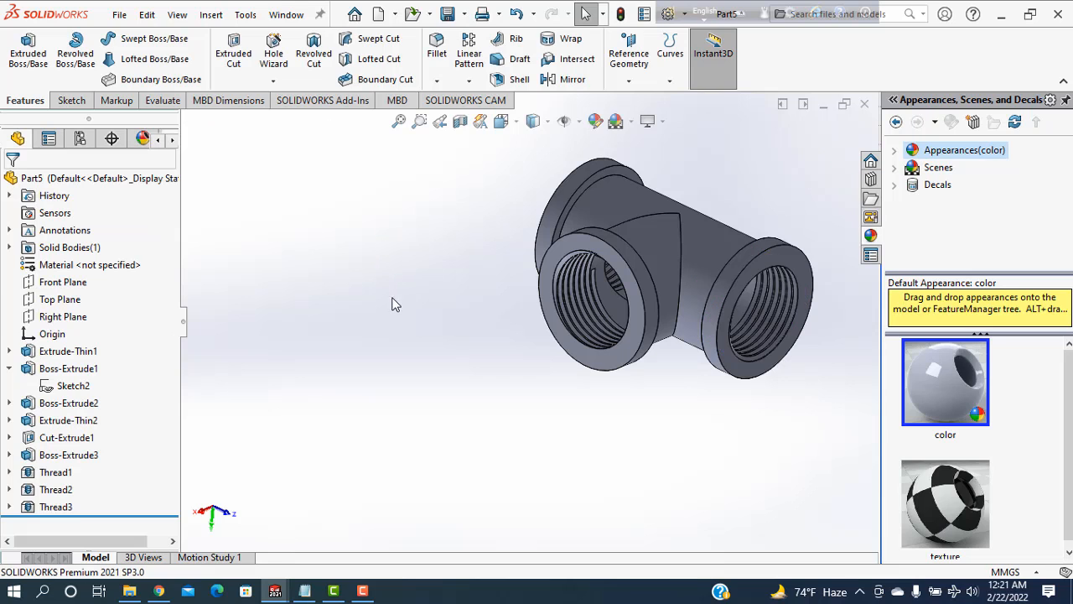
Step: Start a Fillet and select one collar's inner junction edge on the main tube plus both edges where the side branch meets the tube
scroll(759, 372, "down", 2)
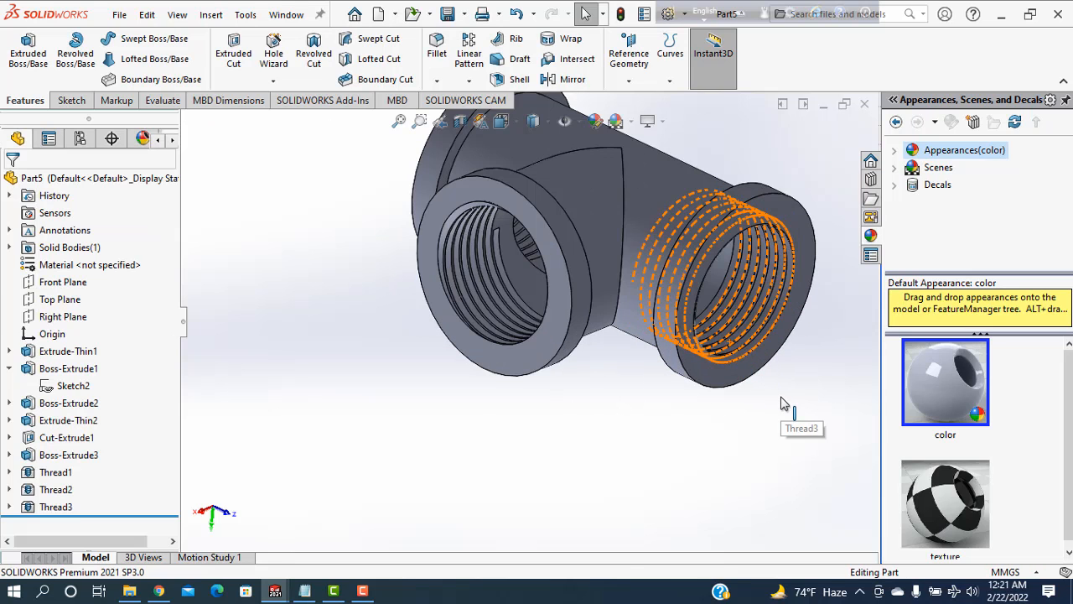
scroll(781, 394, "up", 3)
middle_click_drag(723, 242, 305, 367)
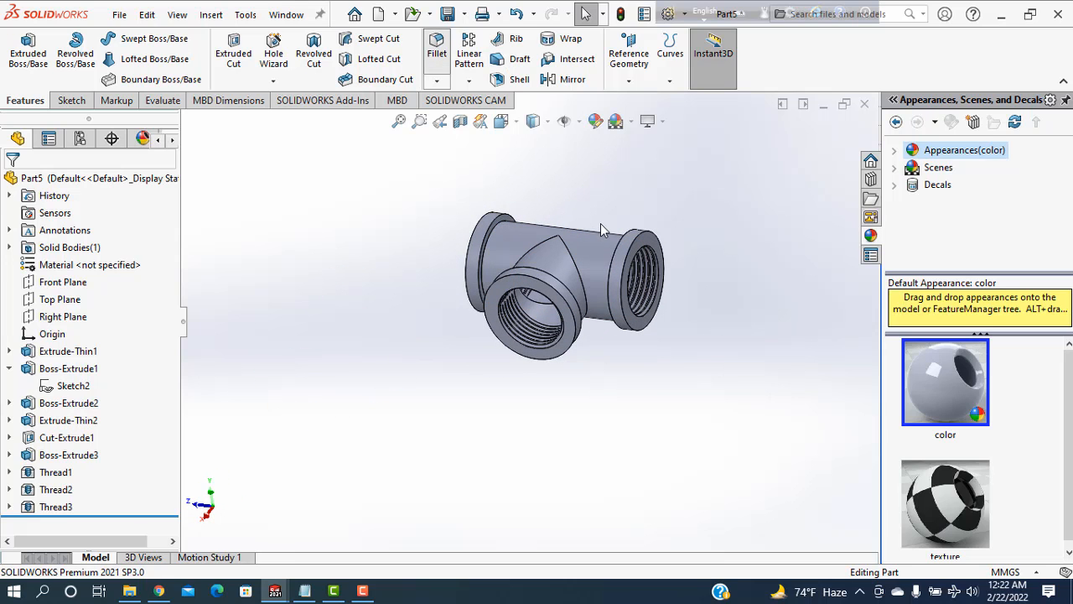
scroll(600, 222, "down", 3)
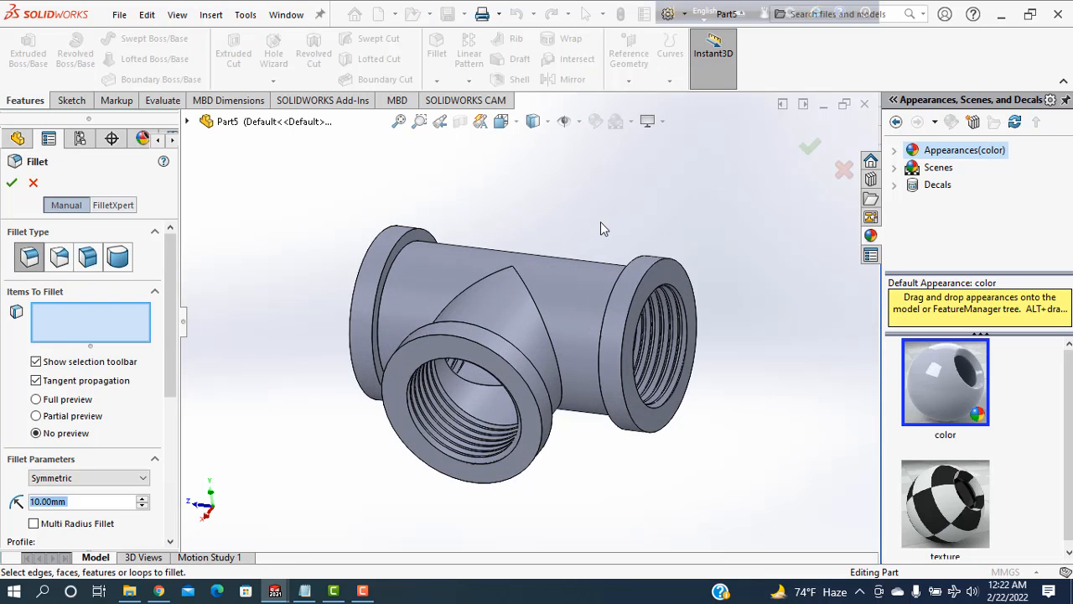
middle_click_drag(584, 227, 561, 229)
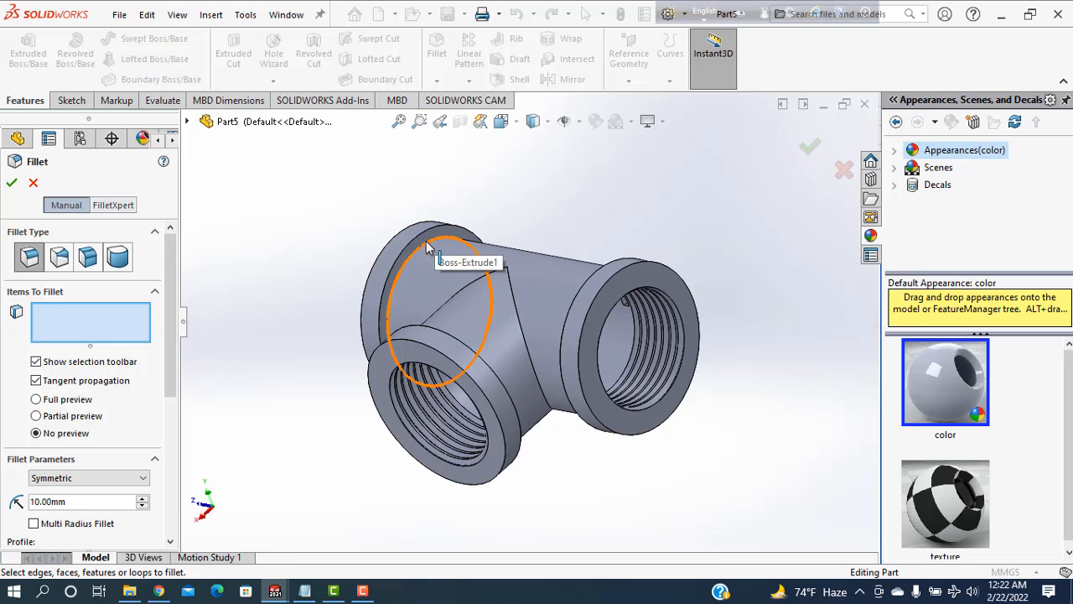
left_click(457, 250)
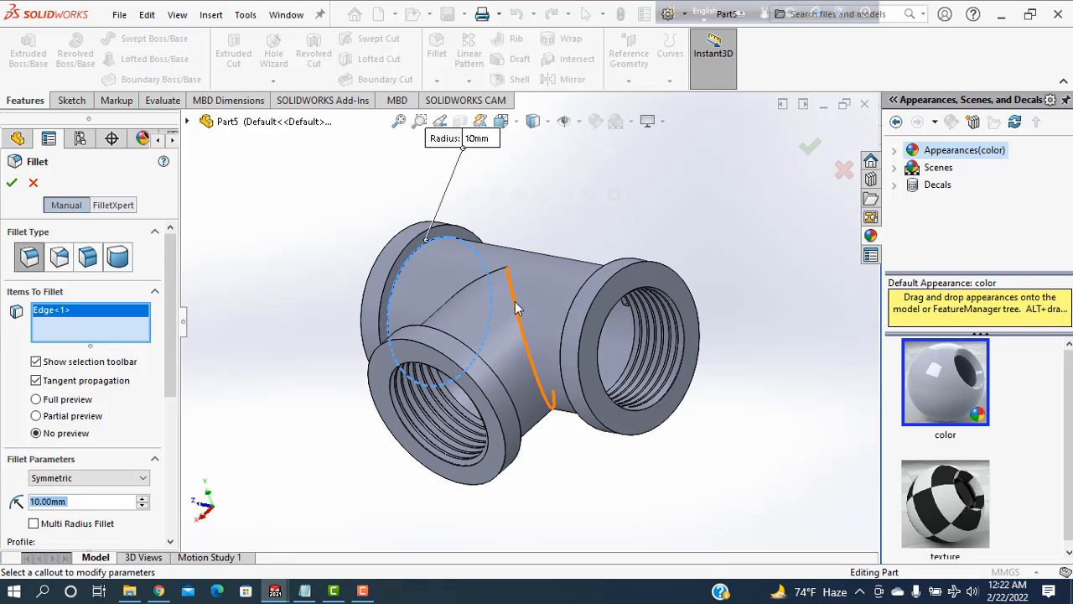
left_click(513, 306)
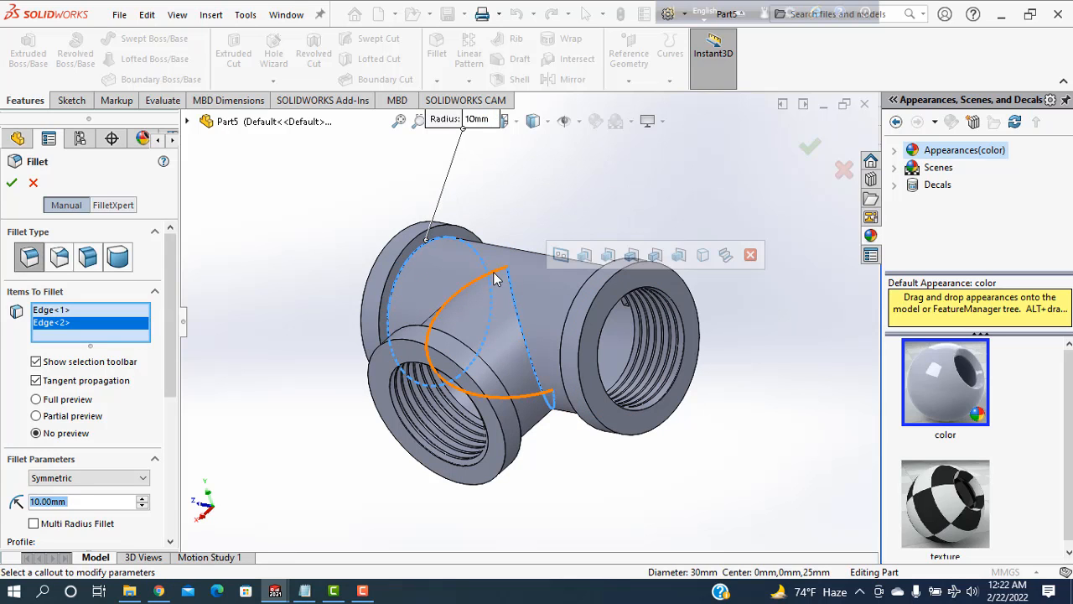
left_click(571, 323)
Step: Add the junction edges at the other tube collar and the branch collar, and create the fillet with a 1 mm radius
middle_click_drag(570, 322, 643, 339)
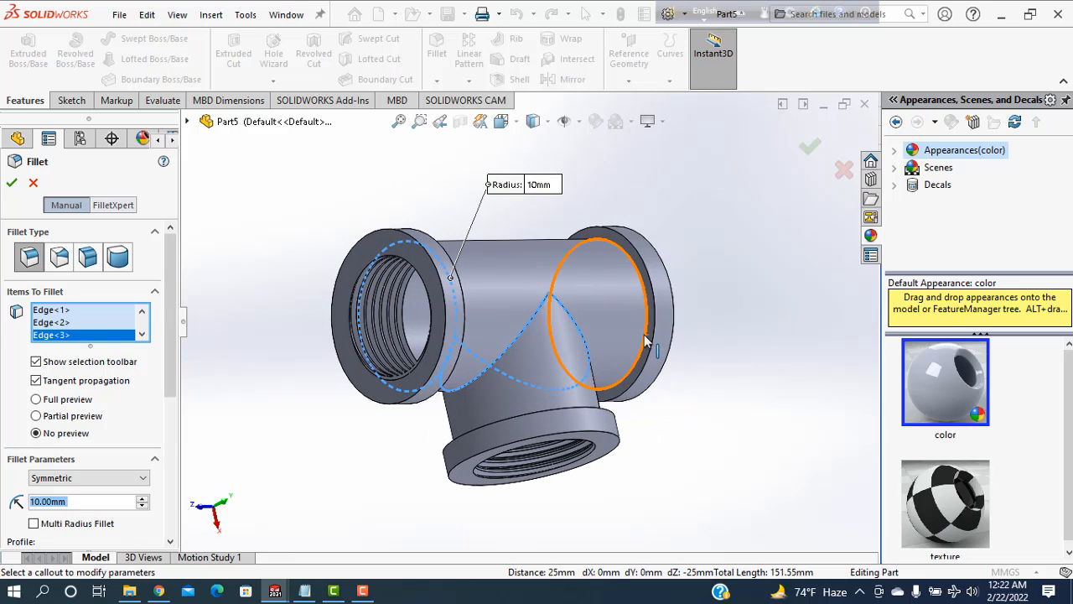
left_click(645, 340)
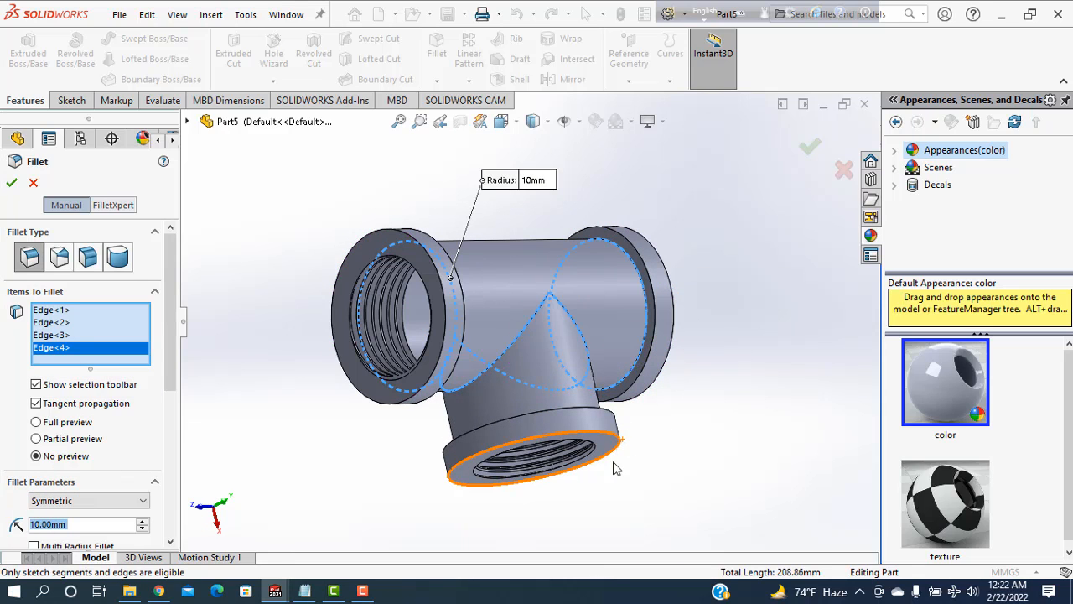
middle_click_drag(710, 400, 605, 423)
left_click(610, 413)
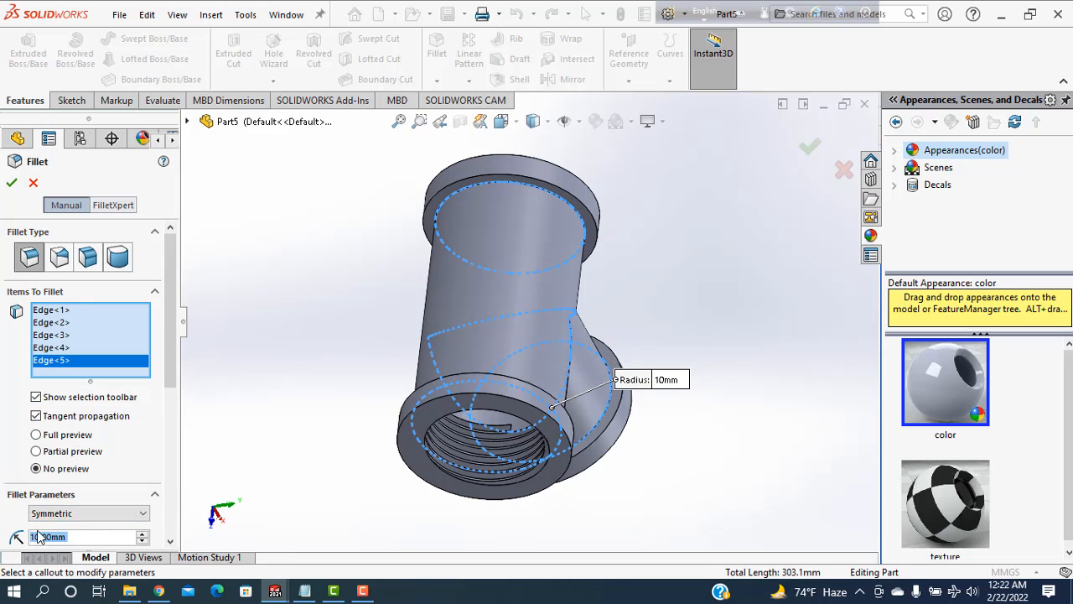
type("1")
key("Return")
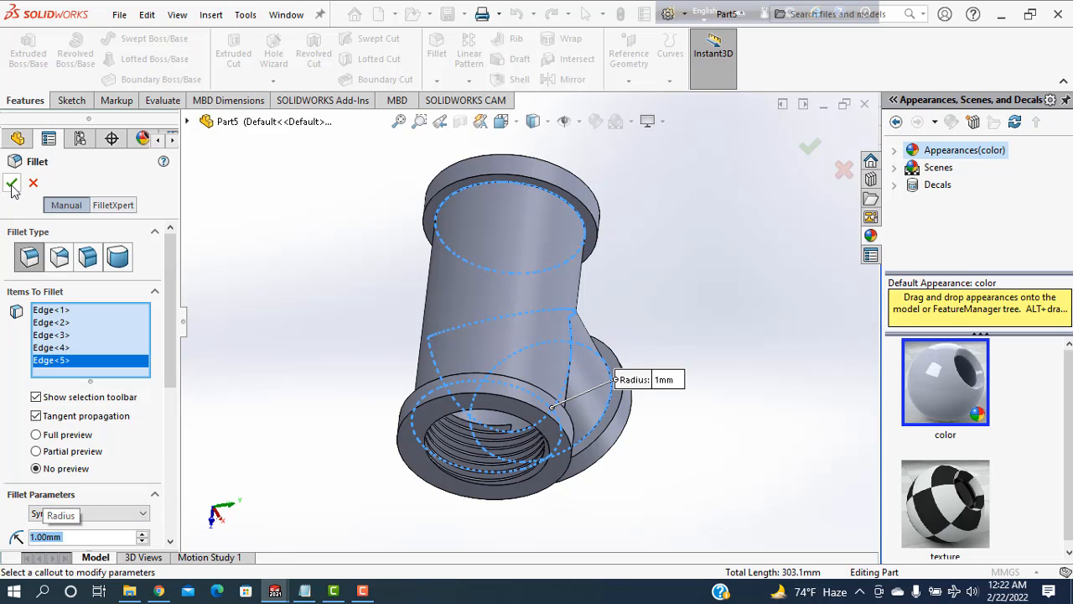
left_click(11, 183)
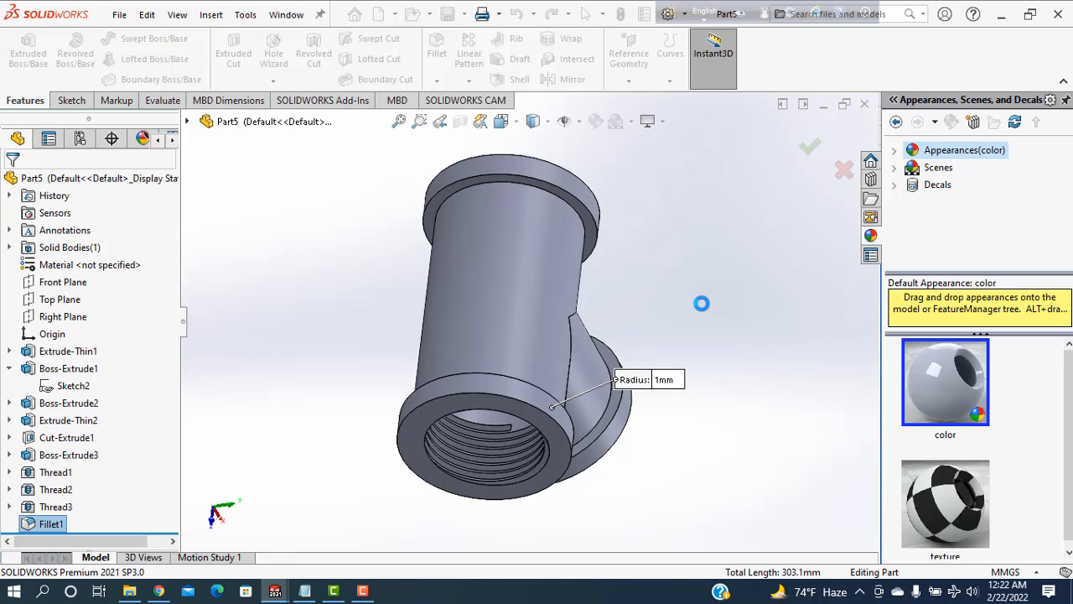
Step: Examine the threaded and filleted interior with a section view through the Top Plane, and discard the section
middle_click_drag(775, 401, 551, 151)
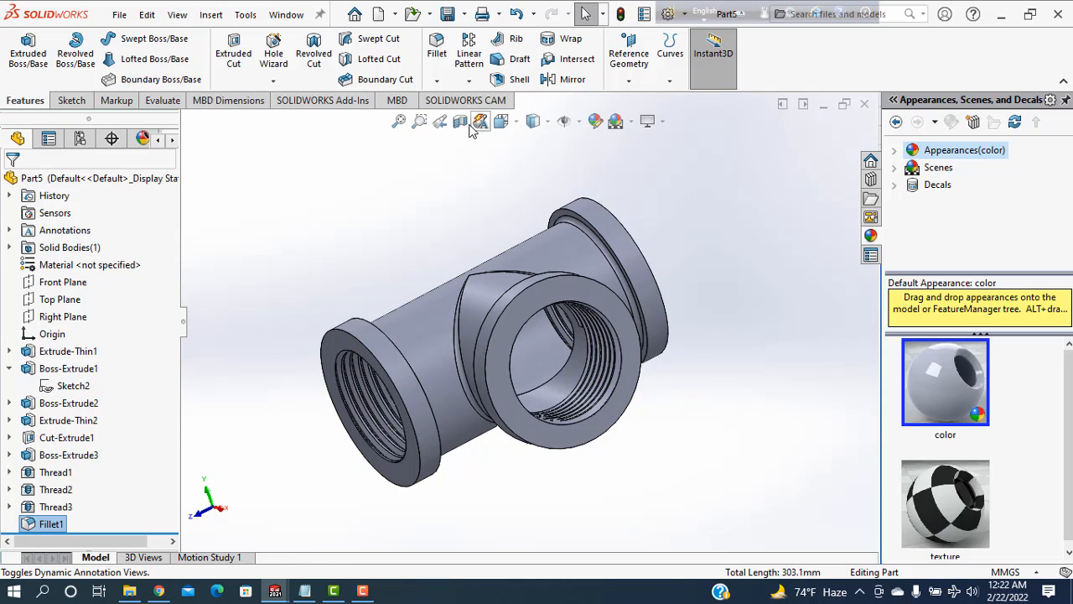
left_click(52, 299)
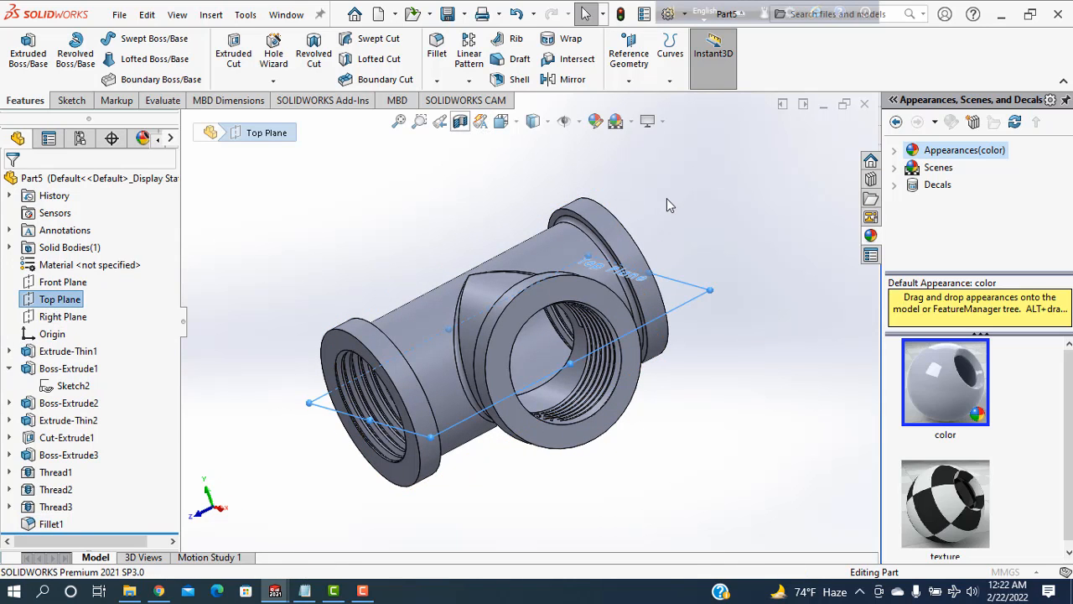
middle_click_drag(758, 200, 712, 369)
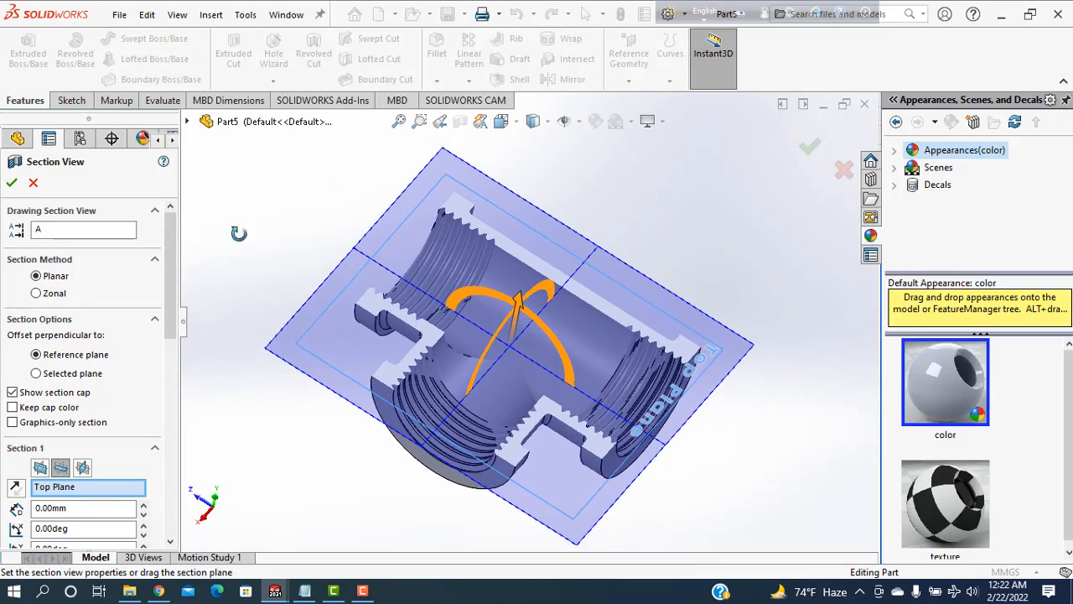
left_click(33, 183)
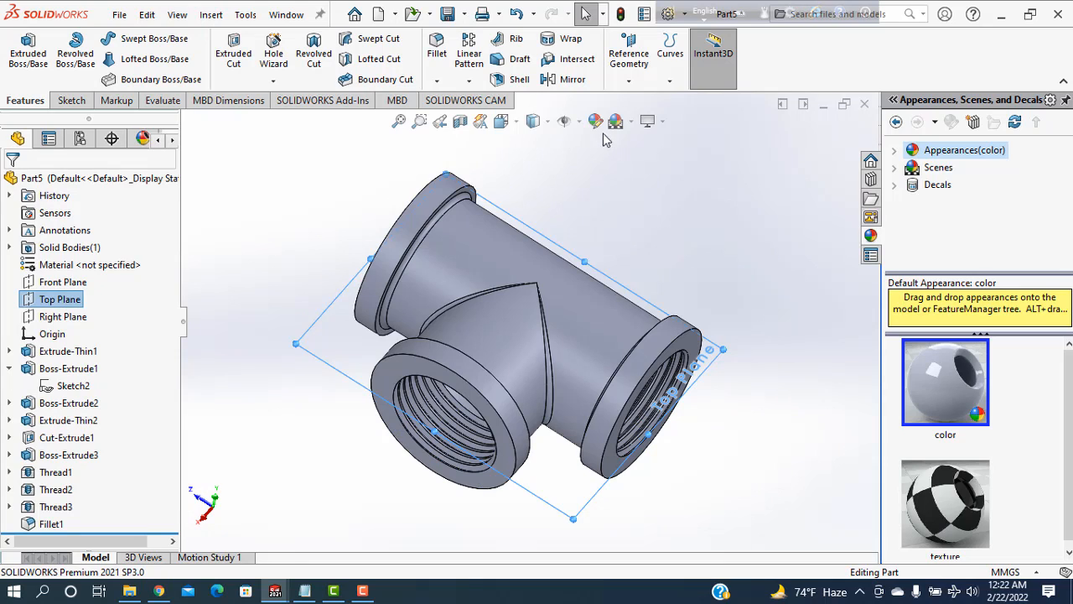
left_click(297, 363)
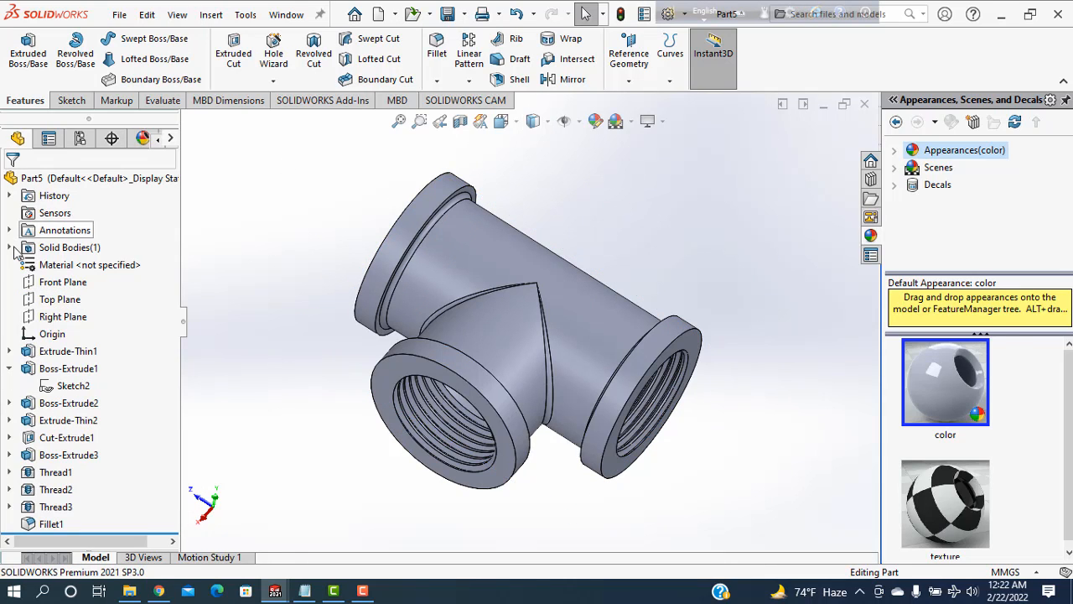
Step: Apply the polished brass metal appearance to the whole fitting and set the display style to shaded without edges
left_click(894, 151)
left_click(914, 186)
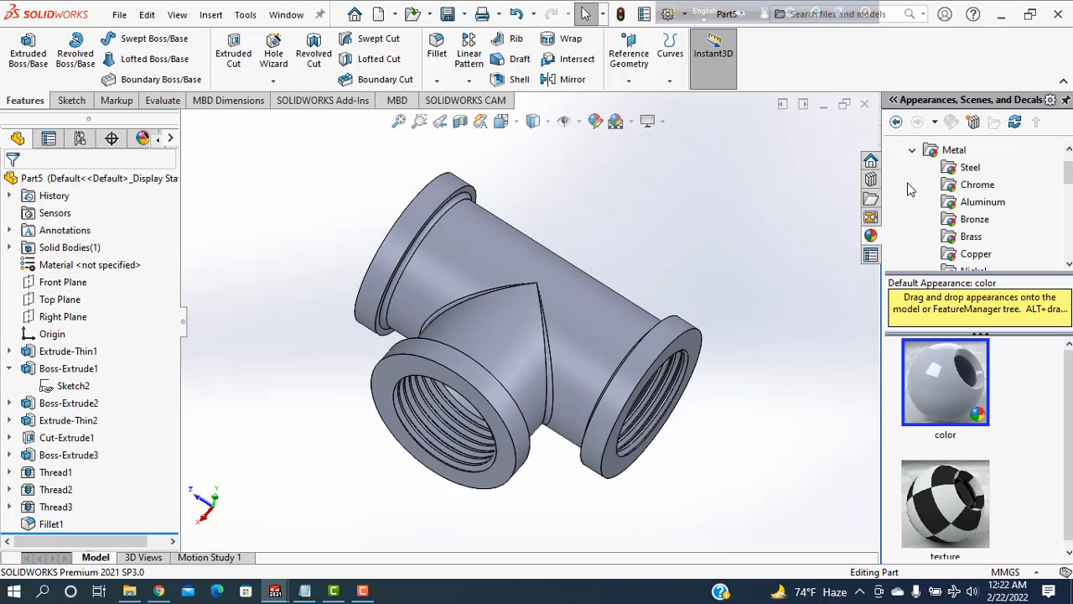
left_click(969, 237)
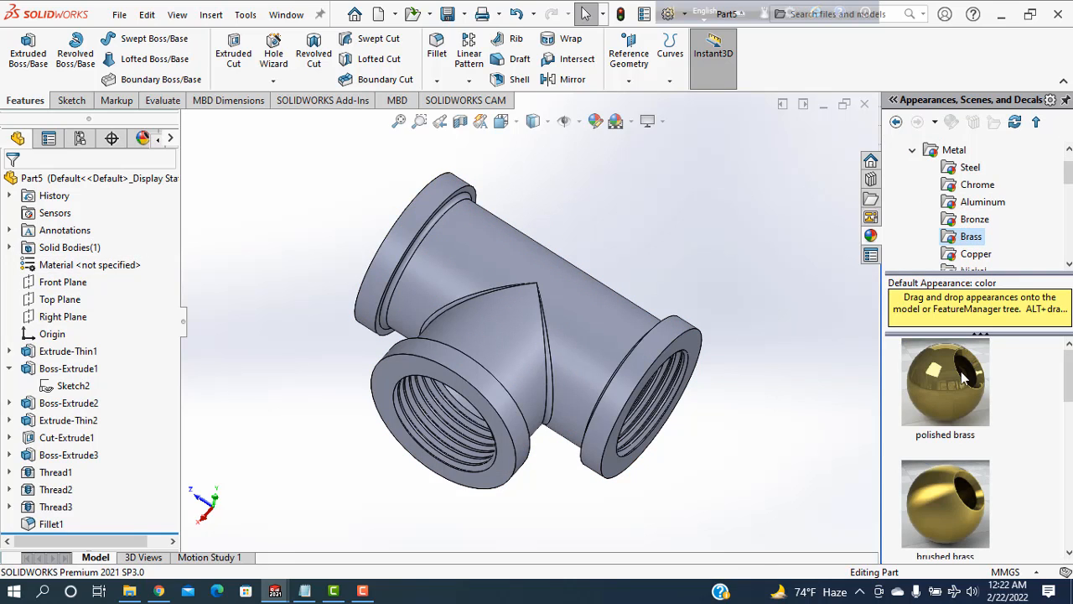
double_click(962, 388)
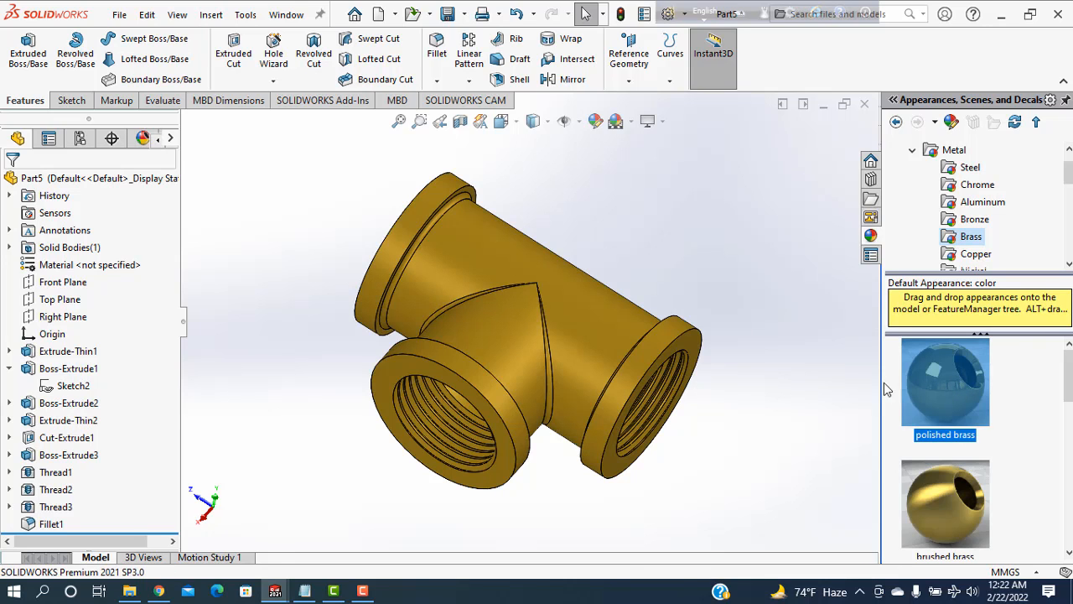
left_click(549, 126)
left_click(534, 158)
Step: Examine the brass fitting's interior with section views through the Front, Top and Right Planes, and discard the section
middle_click_drag(768, 386, 730, 310)
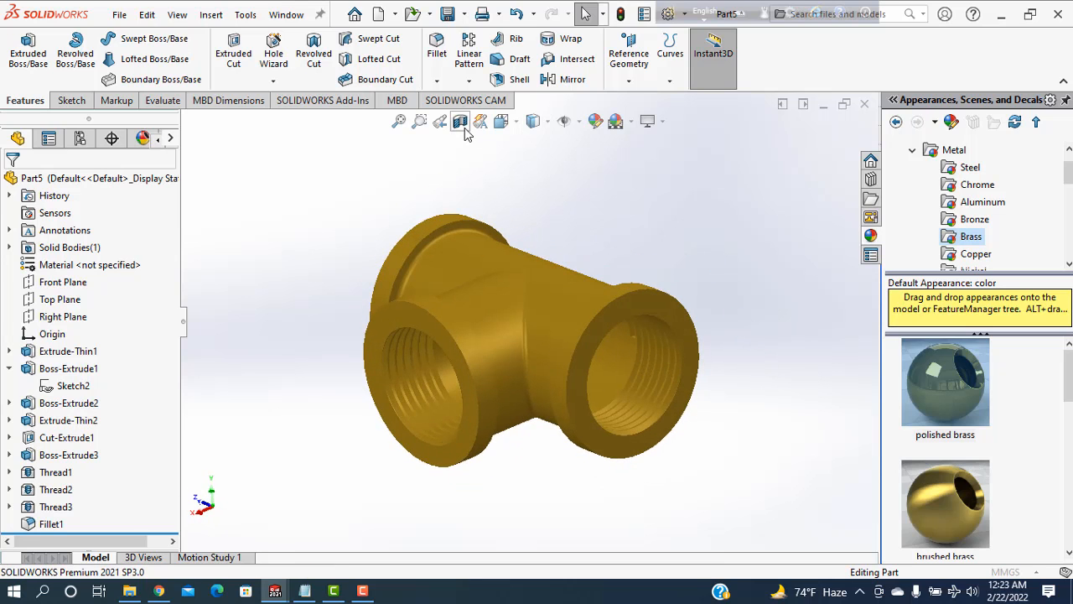
left_click(460, 123)
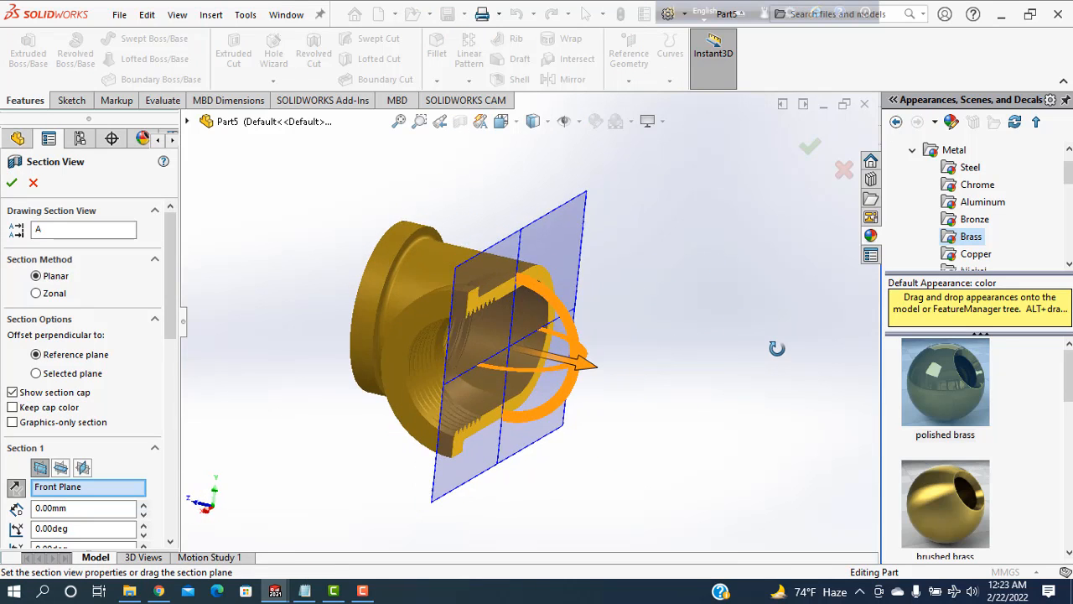
middle_click_drag(777, 348, 763, 360)
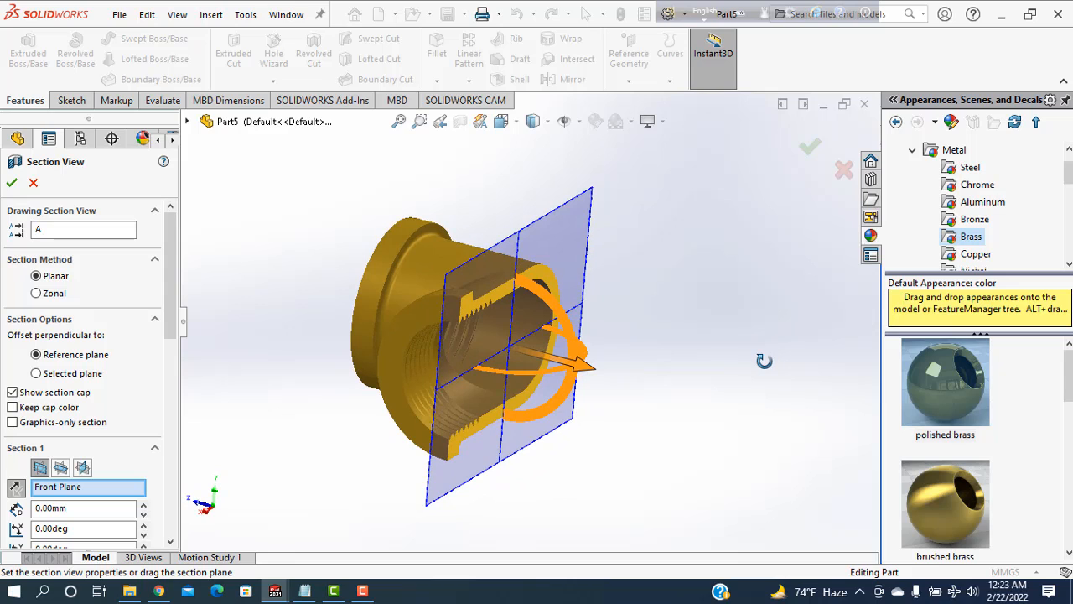
left_click(62, 468)
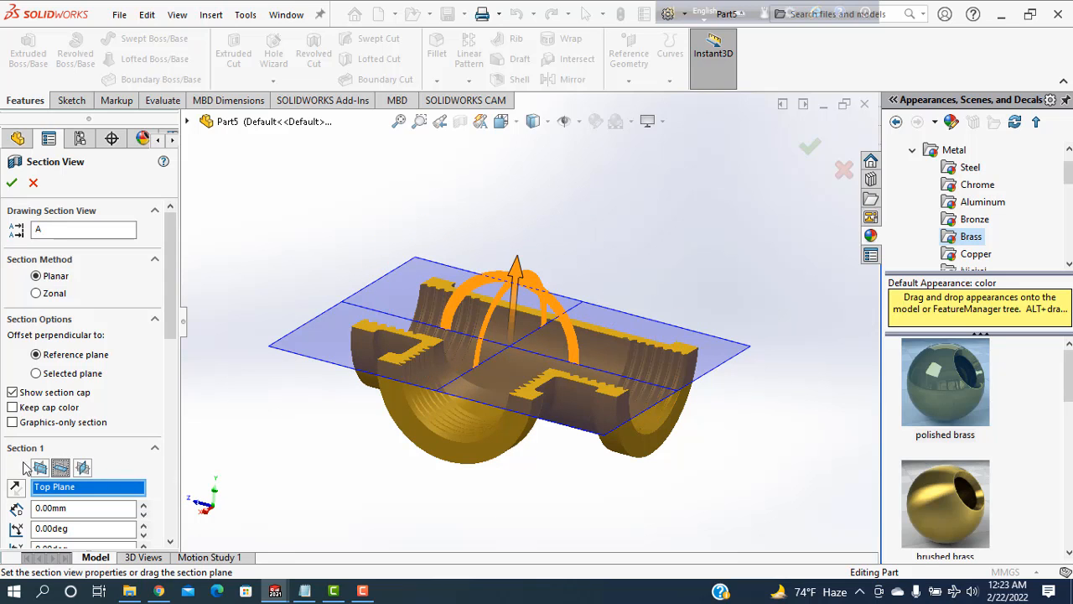
left_click(83, 468)
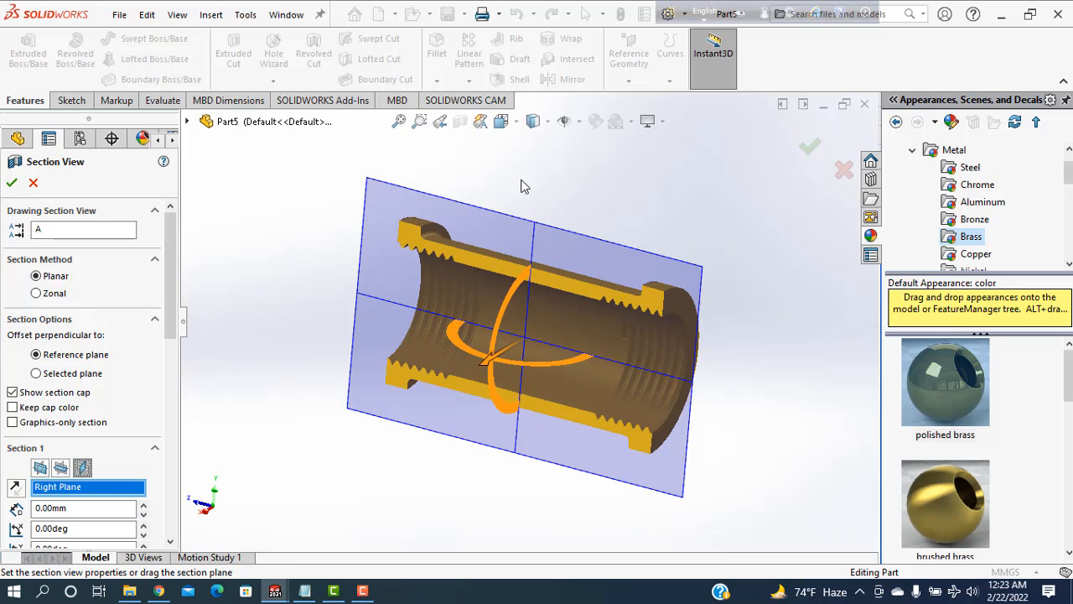
middle_click_drag(778, 237, 753, 274)
left_click(60, 468)
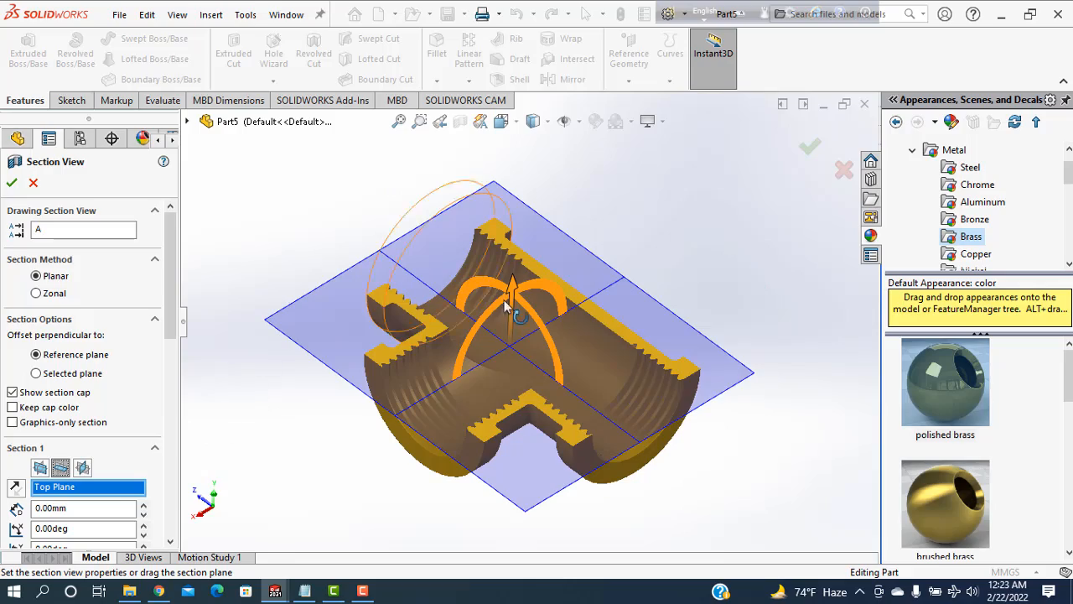
middle_click_drag(720, 228, 719, 461)
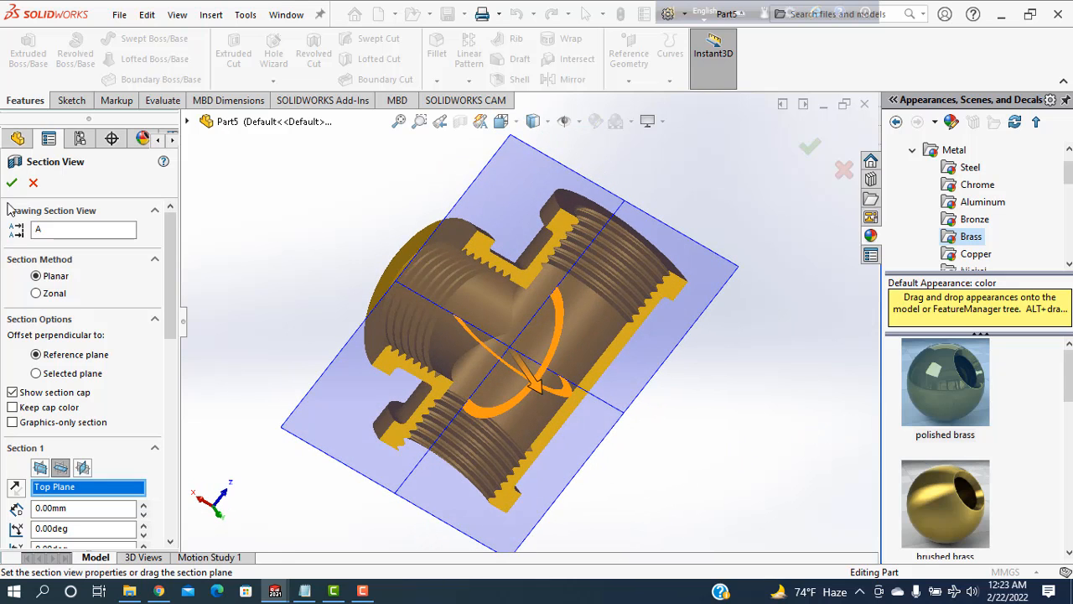
left_click(32, 184)
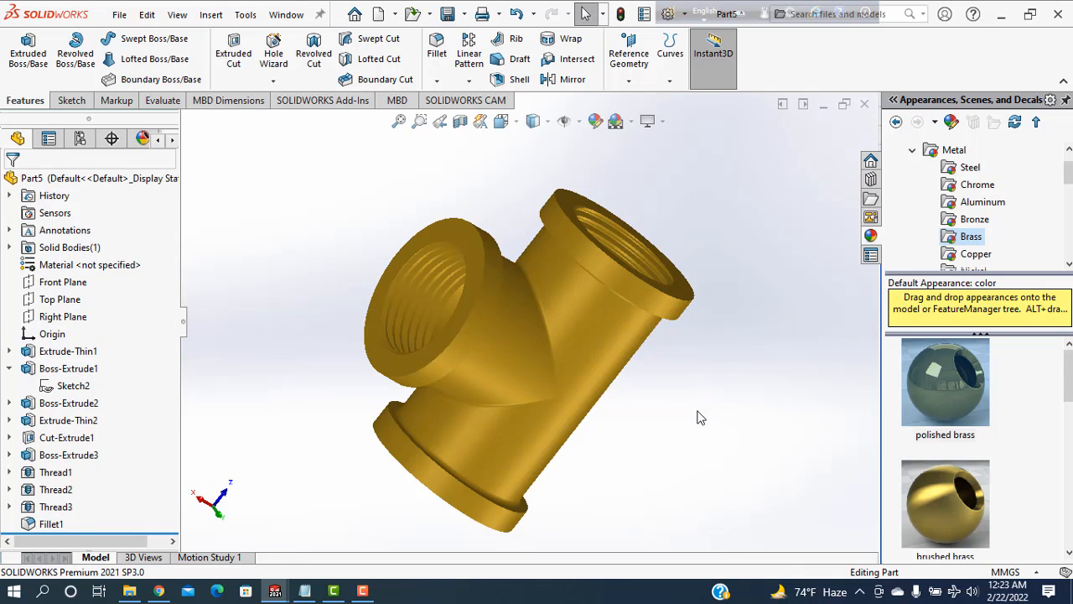
Step: Inspect the finished fitting from several sides and apply the Rooftop scene as its background
middle_click_drag(698, 344, 689, 206)
scroll(527, 368, "down", 5)
scroll(550, 384, "up", 5)
middle_click_drag(557, 293, 430, 354)
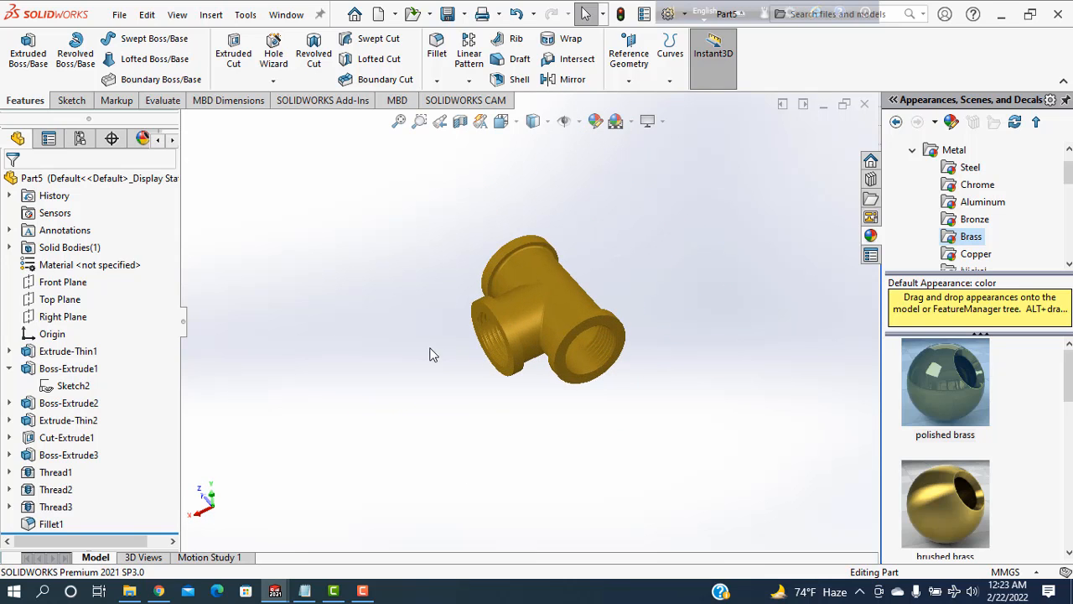
middle_click_drag(387, 405, 413, 368)
scroll(650, 243, "down", 3)
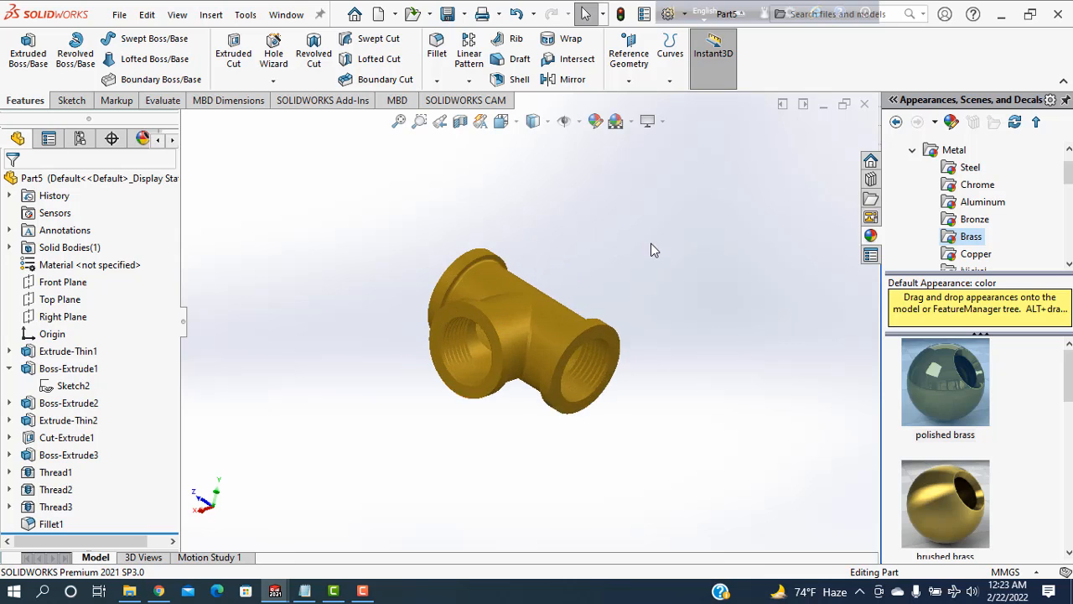
scroll(510, 461, "down", 3)
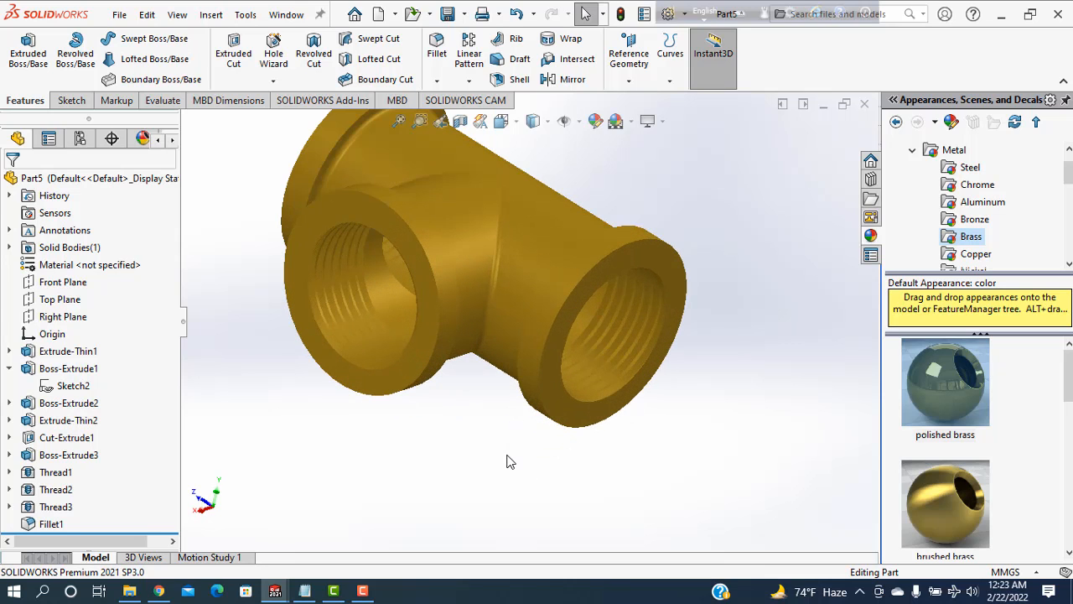
left_click(632, 121)
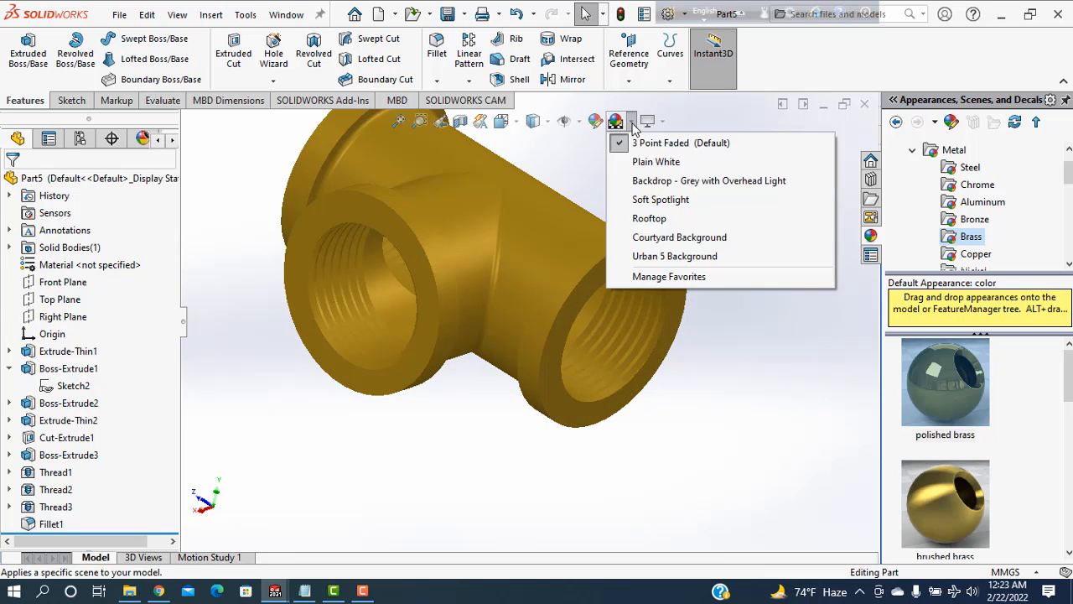
left_click(650, 219)
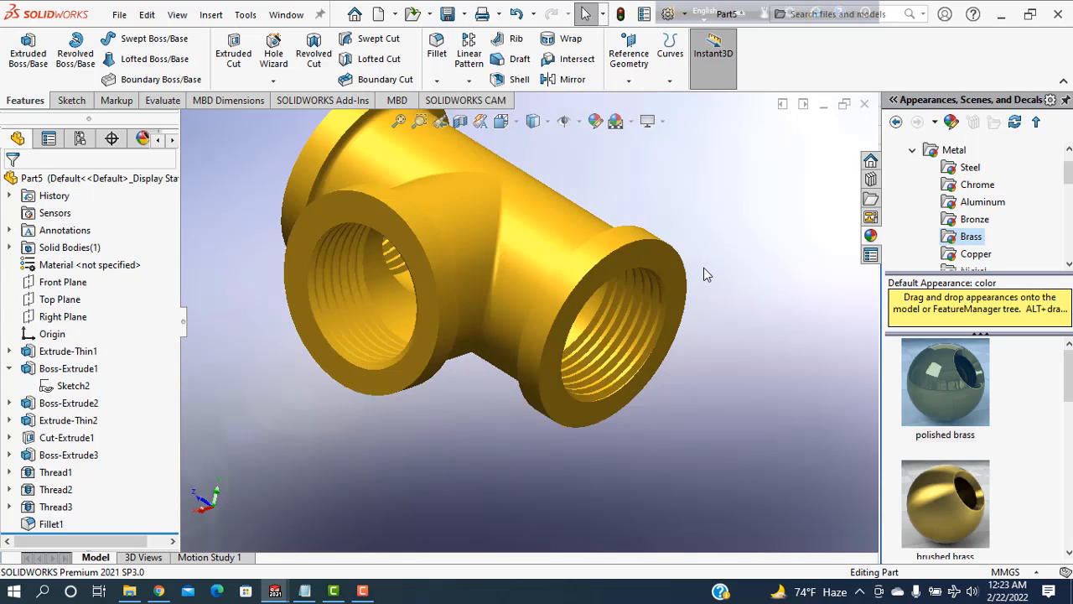